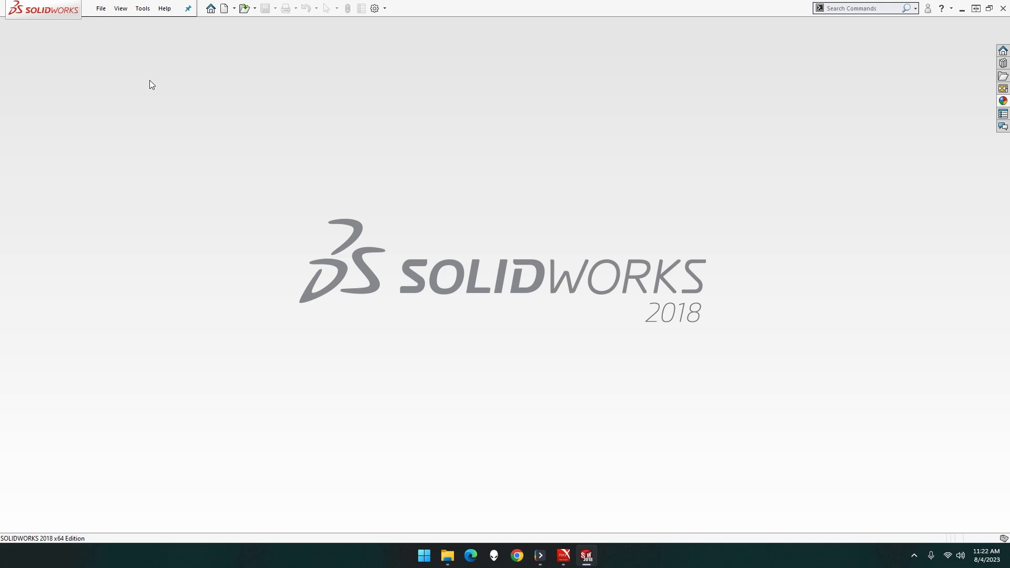
Step: Create a new part from the Part MMGS template and start a sketch on the Top Plane
click(99, 9)
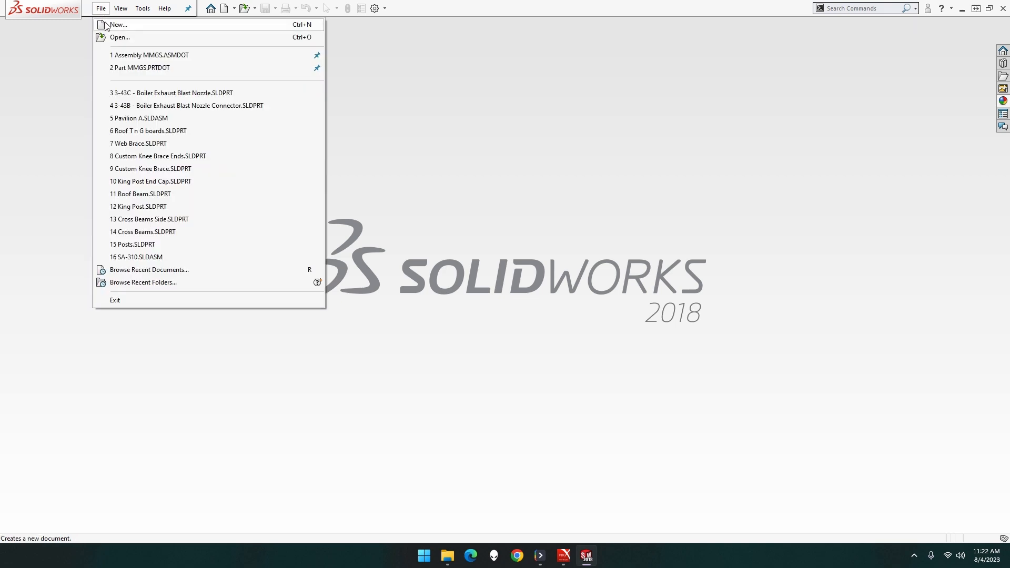
click(113, 25)
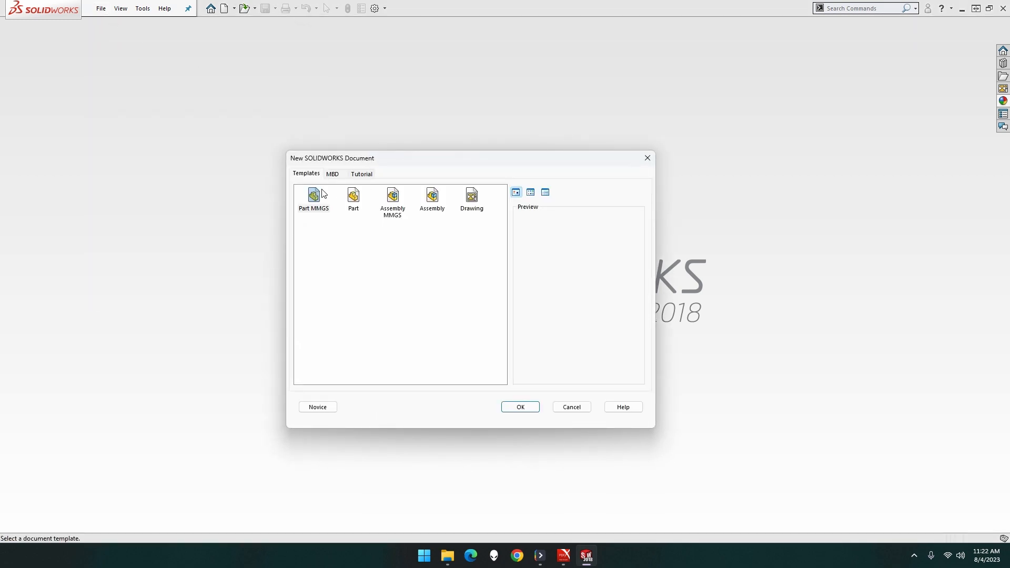
double_click(314, 196)
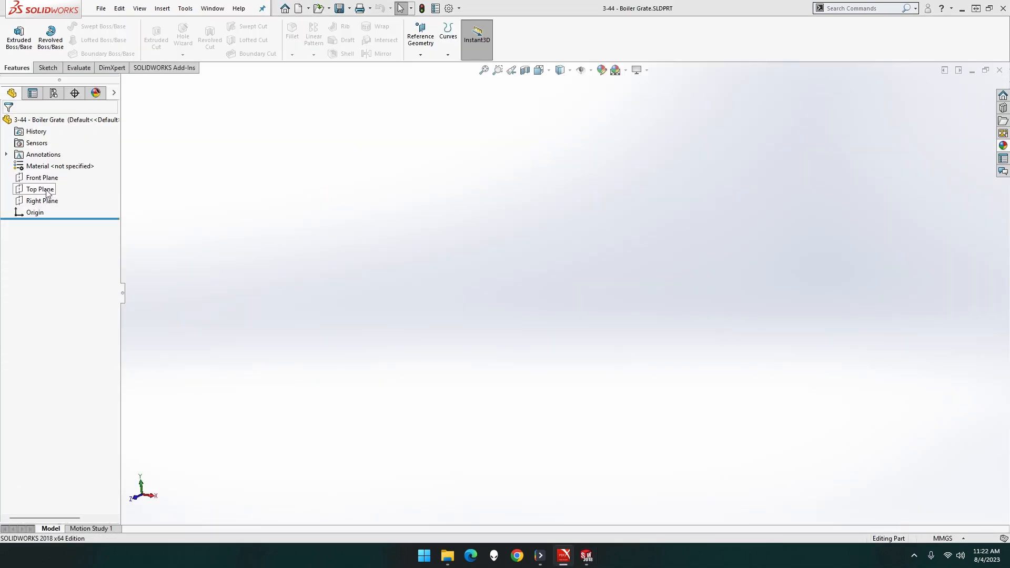
right_click(46, 193)
click(59, 174)
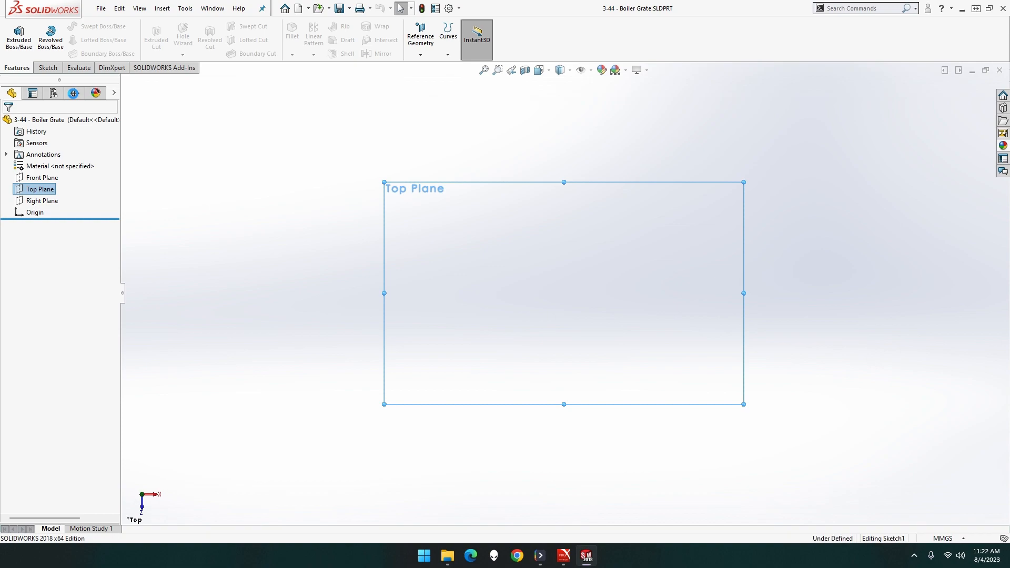
Step: Sketch two concentric circles centred on the origin, with radii of about 86 mm and about 94 mm
click(90, 26)
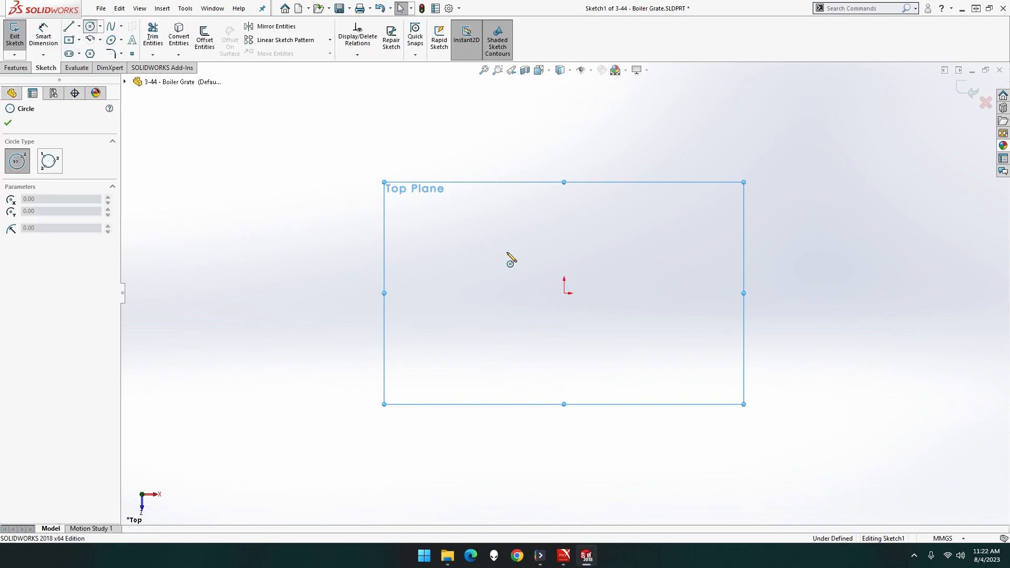
click(565, 293)
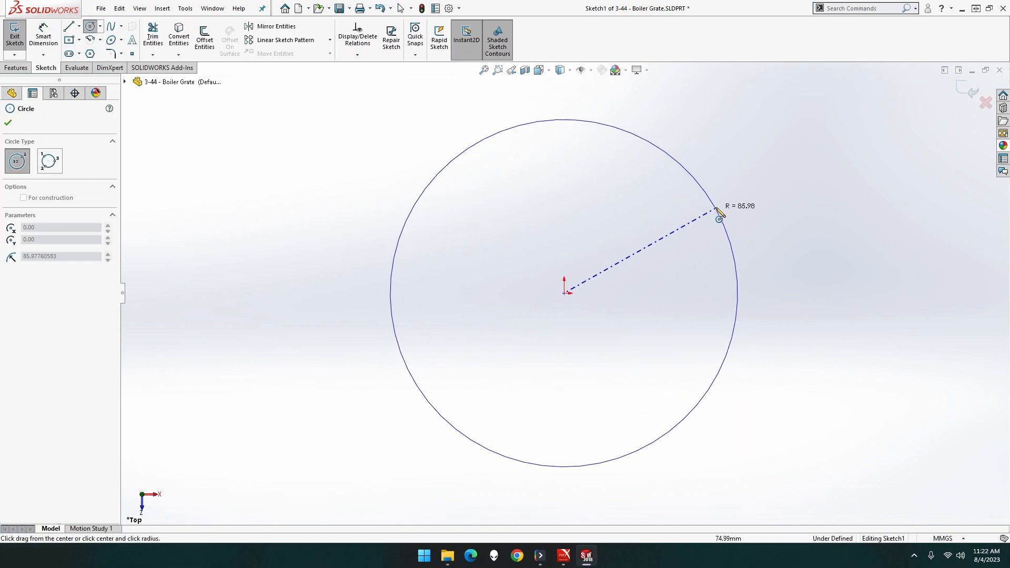
click(715, 212)
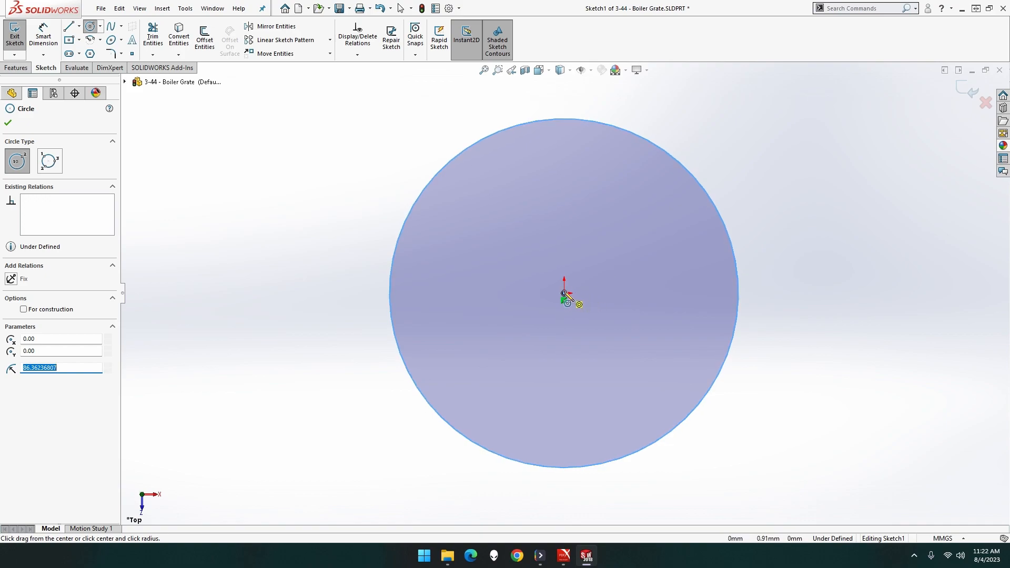
click(564, 293)
click(730, 205)
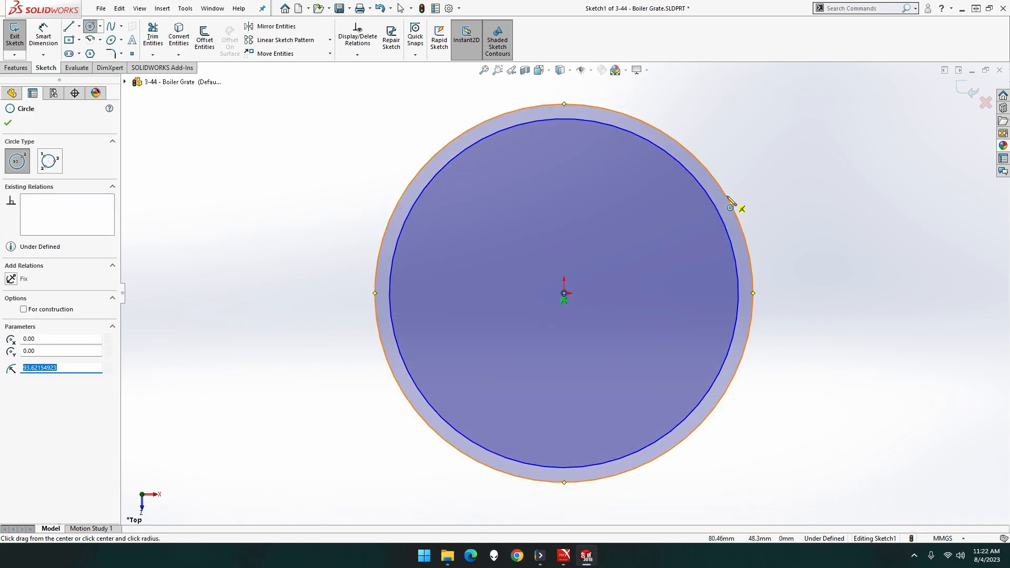
key(Escape)
Step: Dimension the inner circle's diameter as 112 mm
key(d)
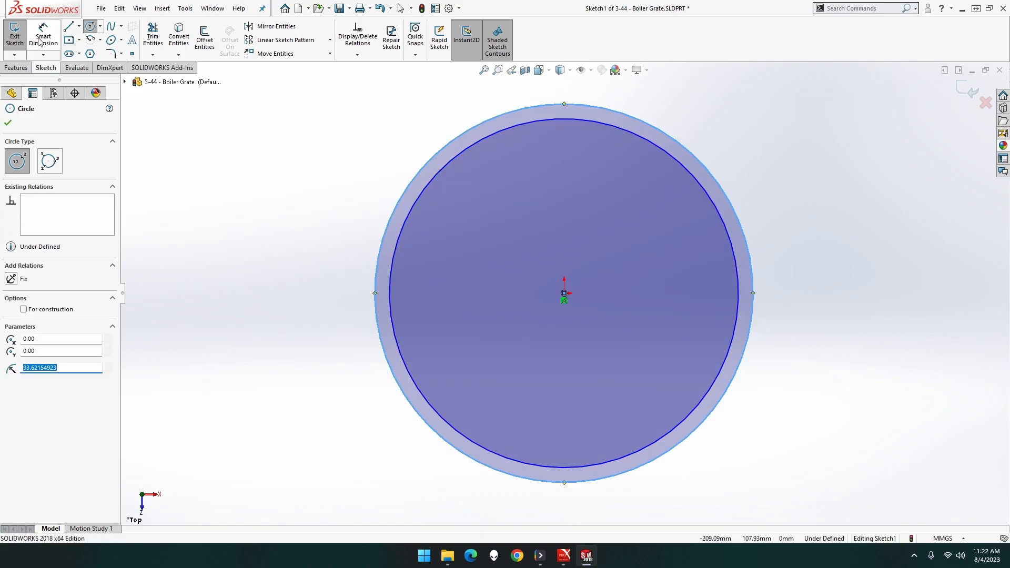
click(424, 196)
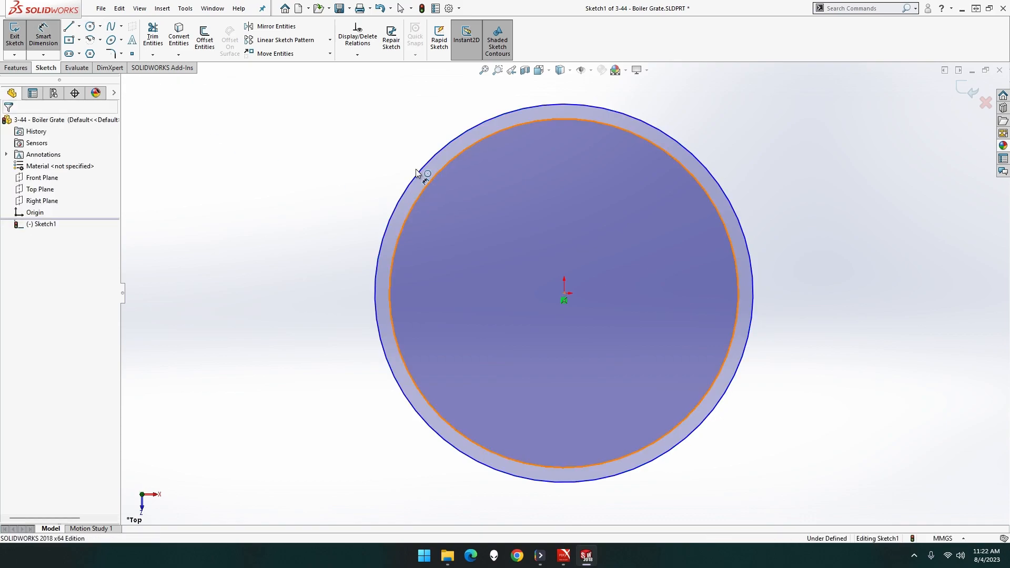
click(356, 105)
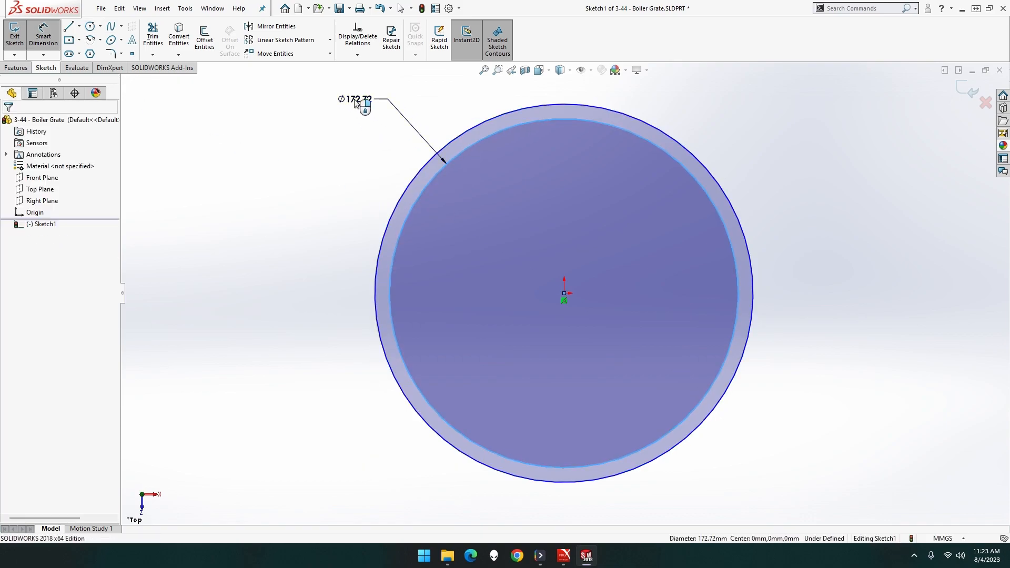
text(112)
key(Return)
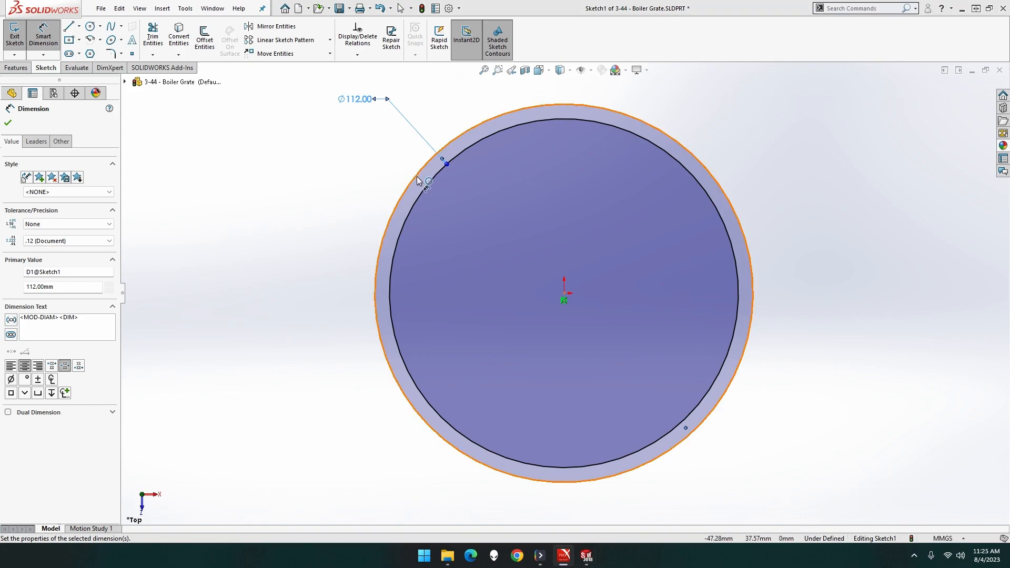
Step: Dimension the outer circle's diameter as 230 mm
click(414, 181)
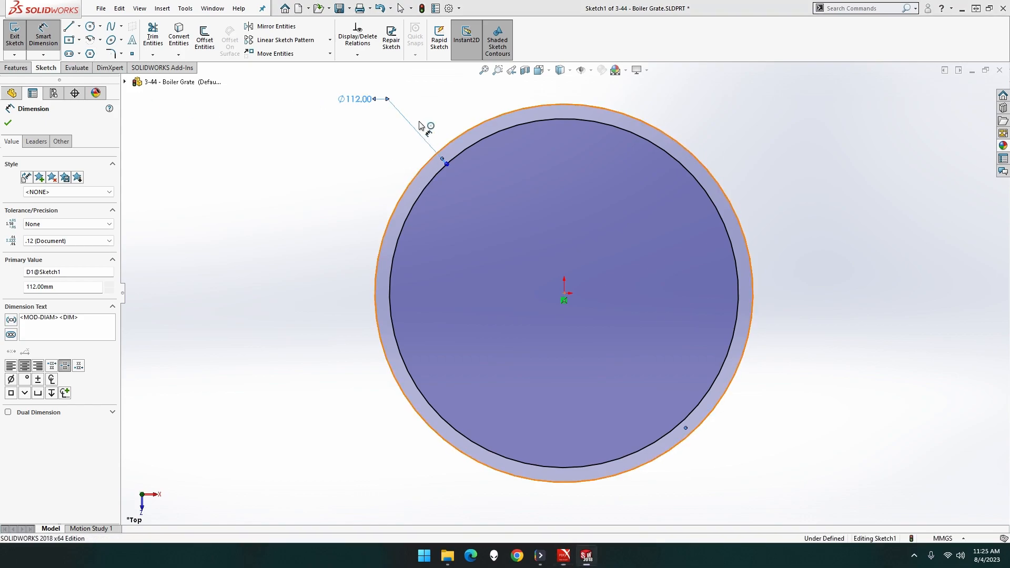
click(400, 83)
text(230)
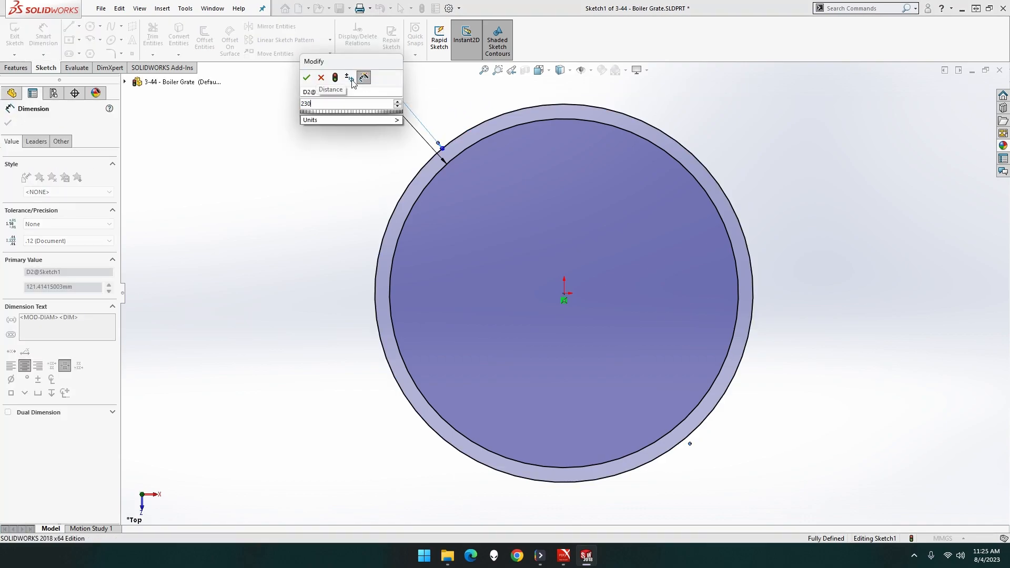
key(Return)
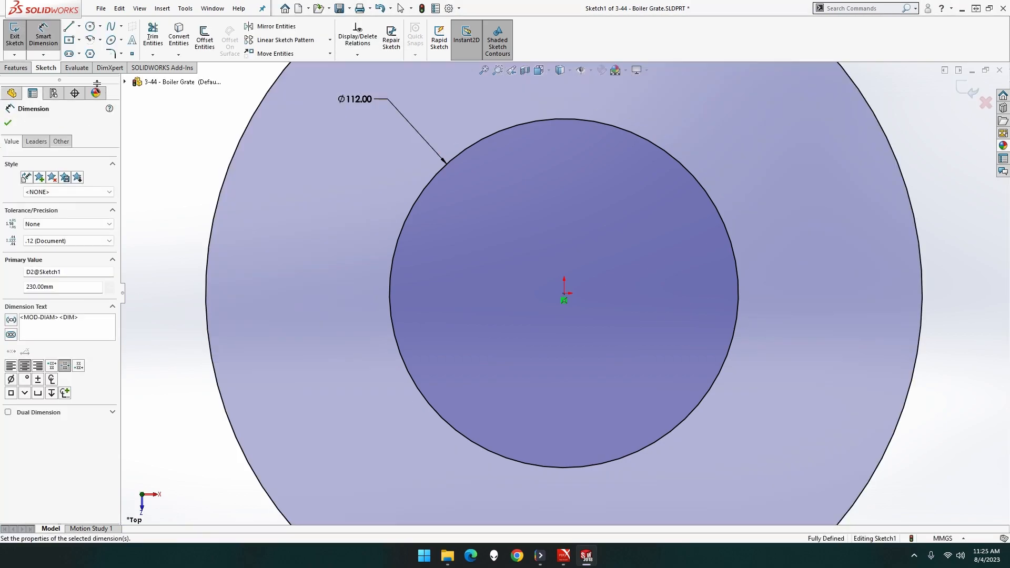
Step: Set the inner circle's diameter to 172 mm
double_click(355, 98)
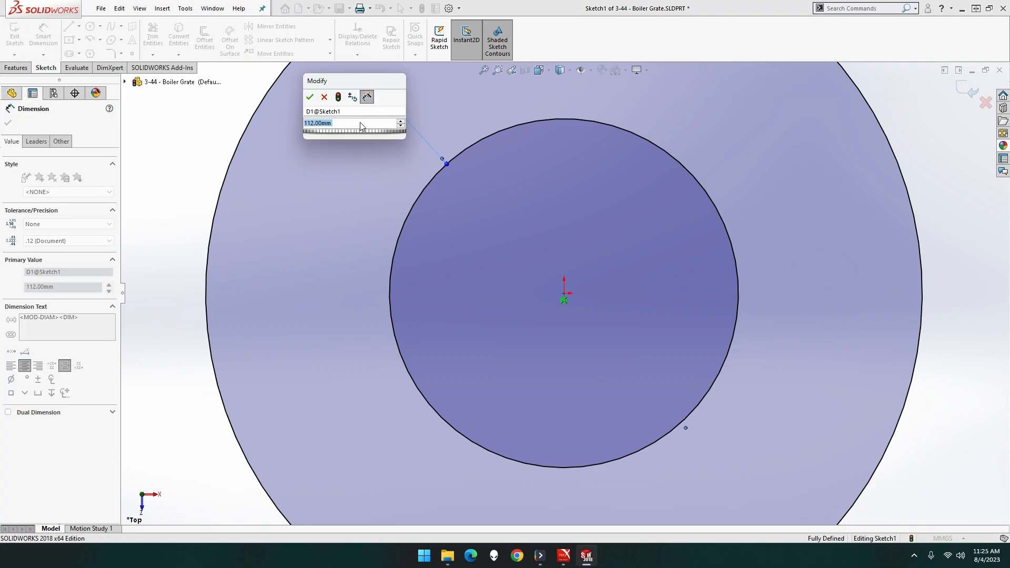
text(172)
key(Return)
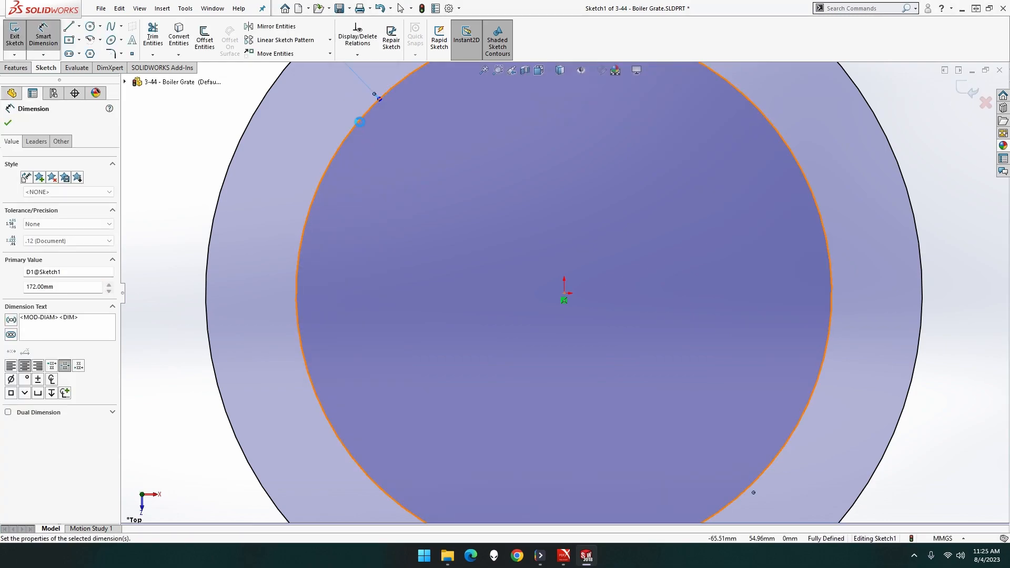
key(f)
click(370, 167)
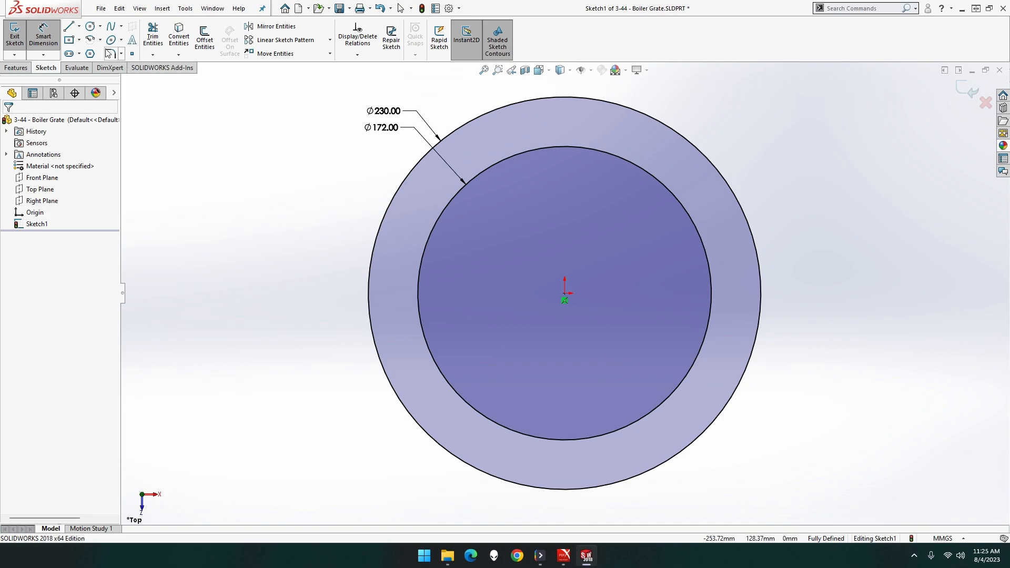
Step: Sketch a vertical centerline about 249 mm long through the origin, extending past the outer circle at both ends
click(78, 25)
click(97, 49)
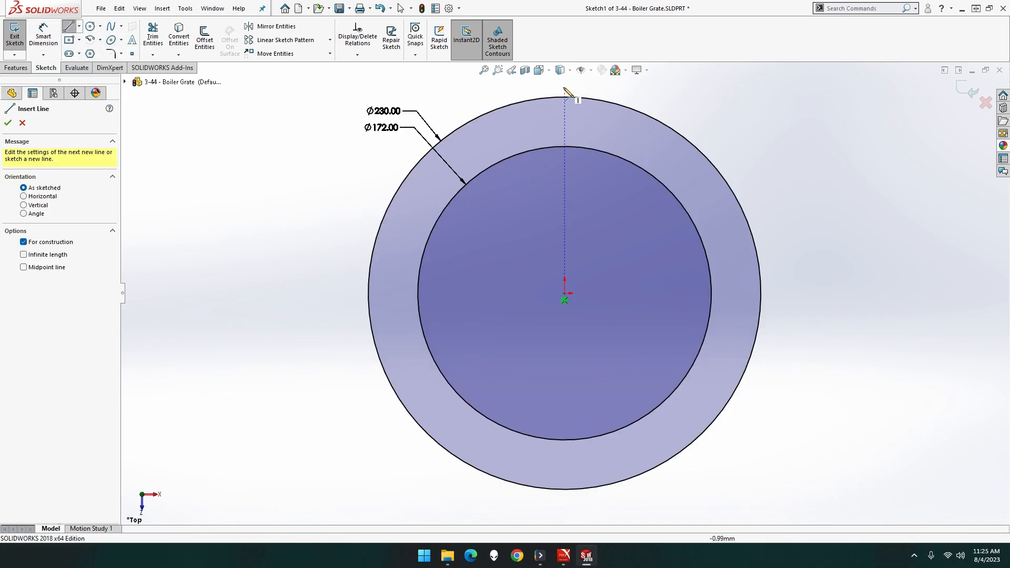
drag(565, 87, 571, 195)
drag(568, 247, 570, 519)
click(565, 510)
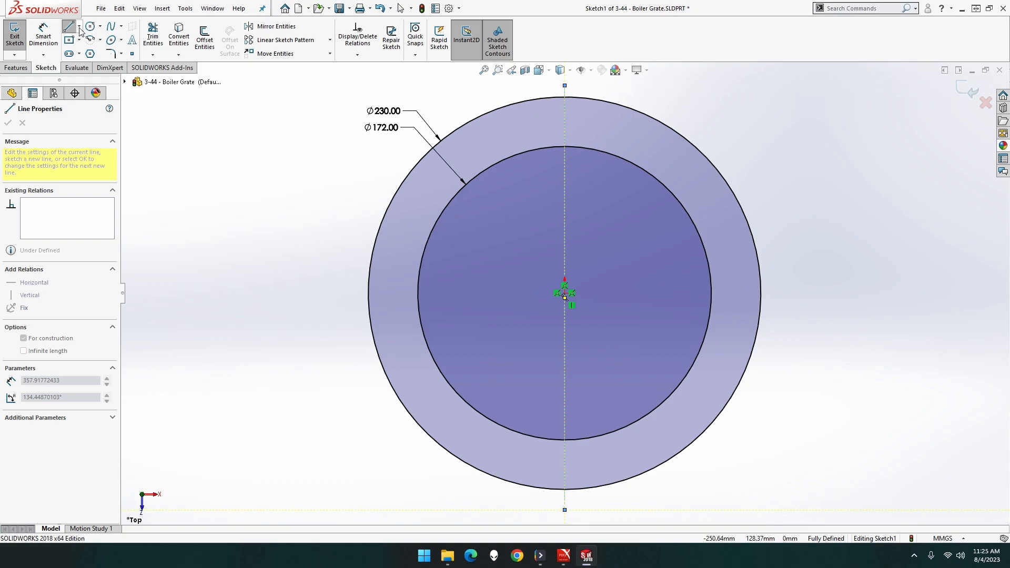
Step: Sketch a vertical line about 194 mm long, about 13 mm left of the centerline, with both ends between the two circles
key(Escape)
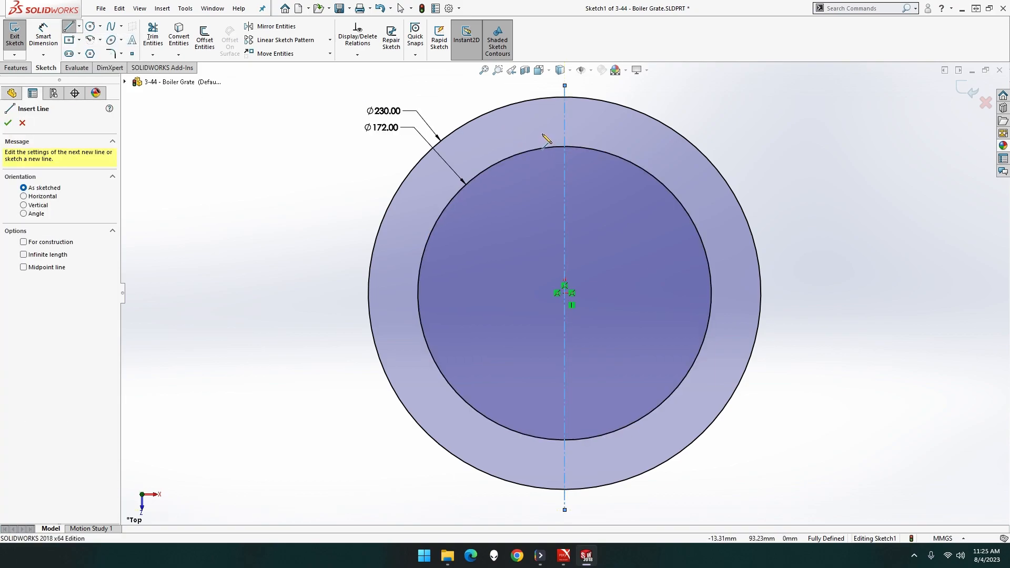
click(542, 135)
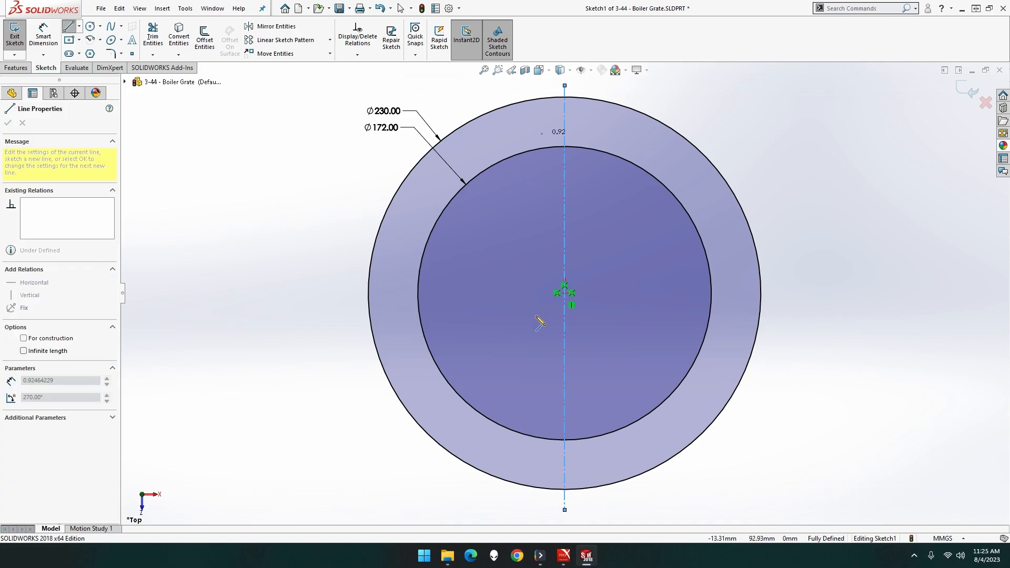
click(542, 464)
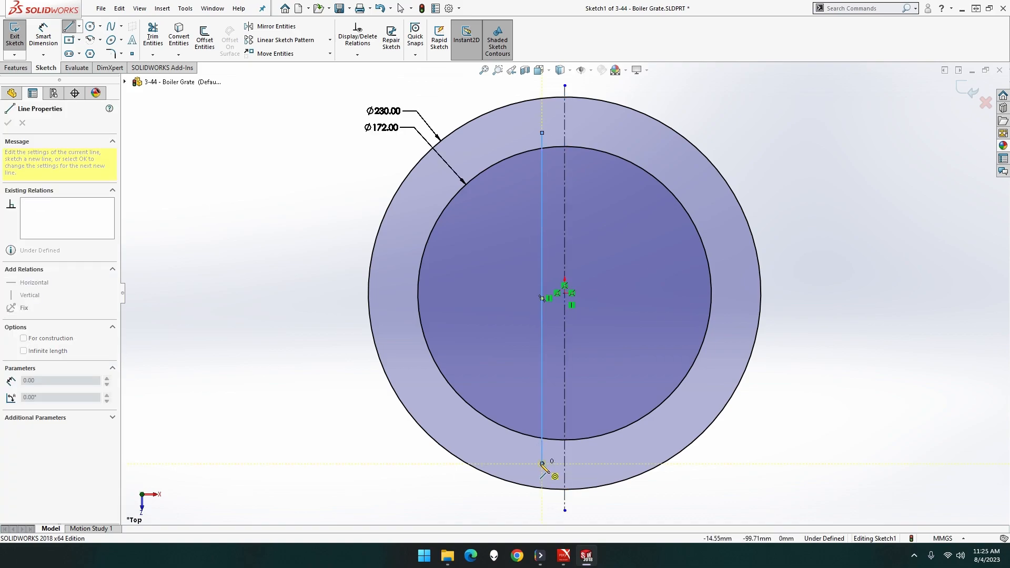
key(Escape)
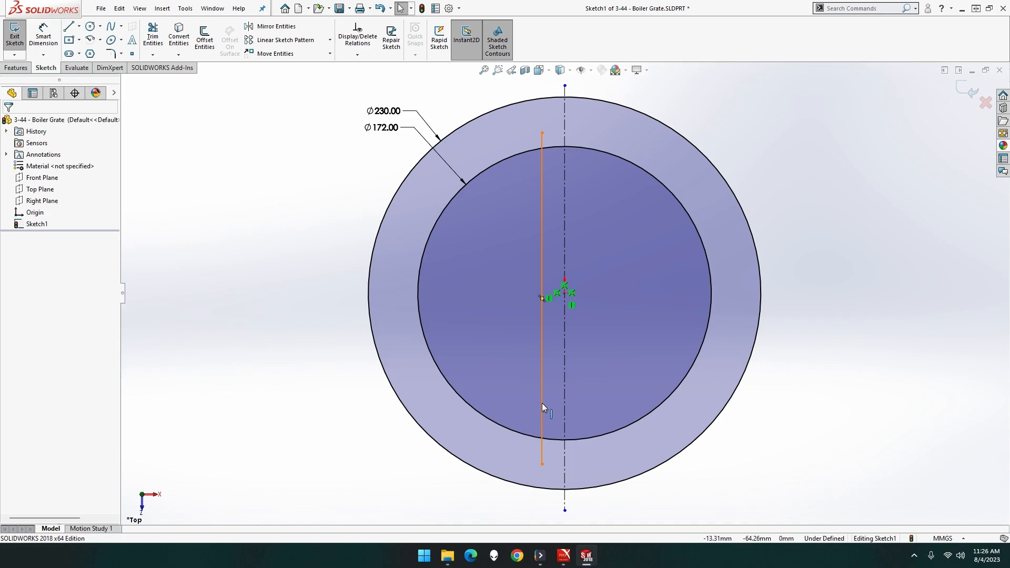
click(311, 46)
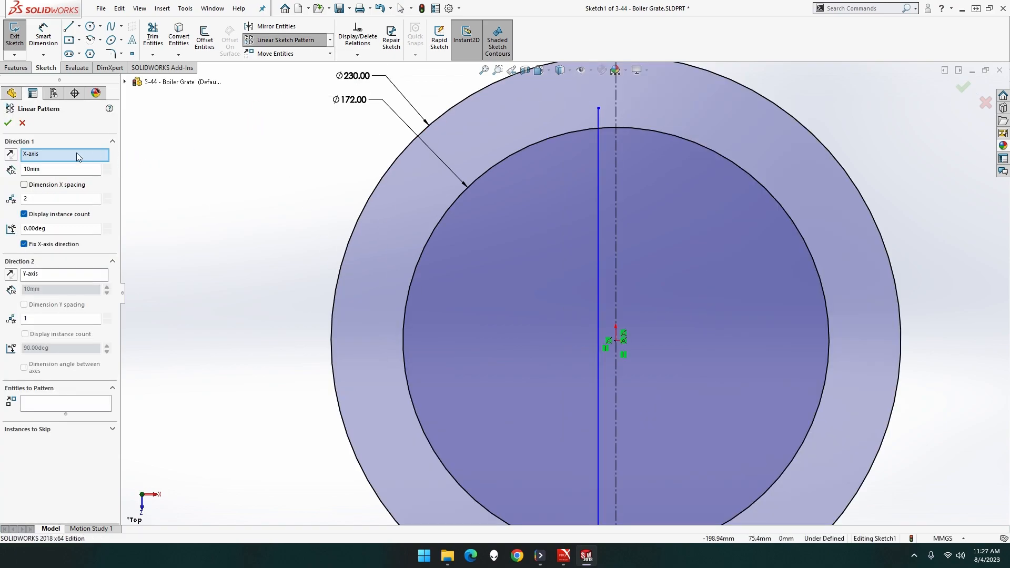
drag(68, 168, 18, 173)
text(6)
key(Tab)
click(63, 200)
text(14)
key(Tab)
click(64, 405)
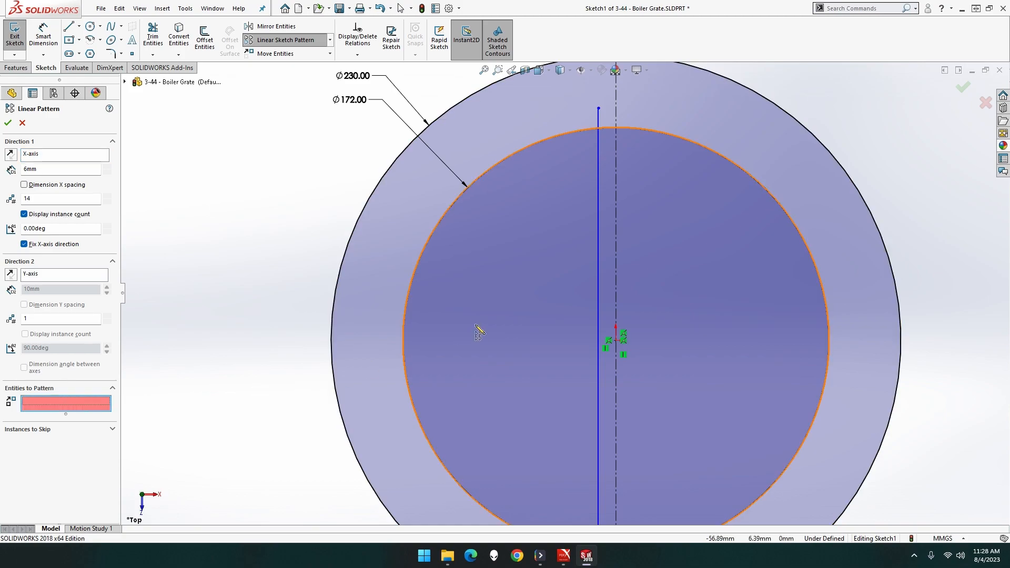
click(617, 310)
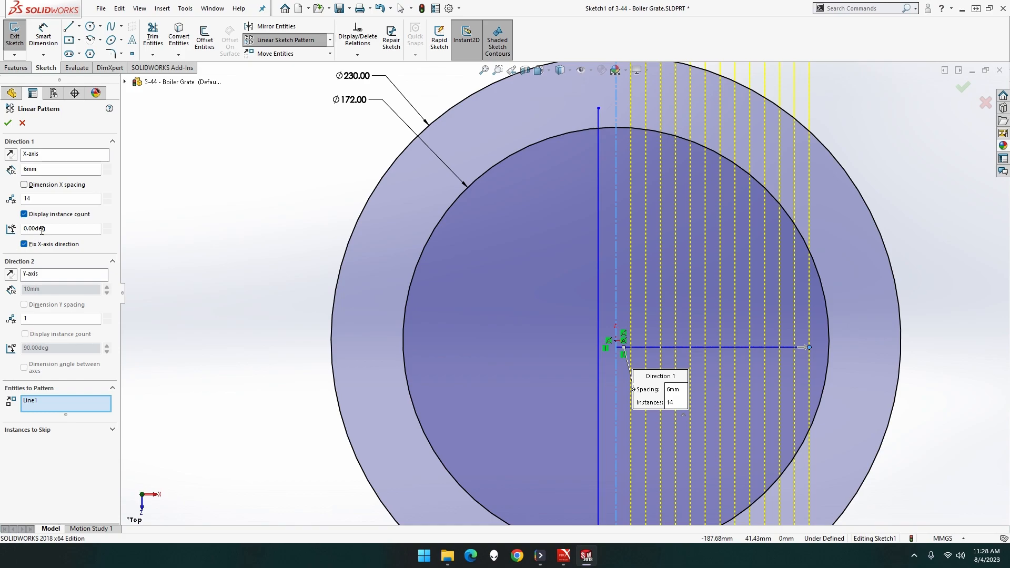
click(11, 156)
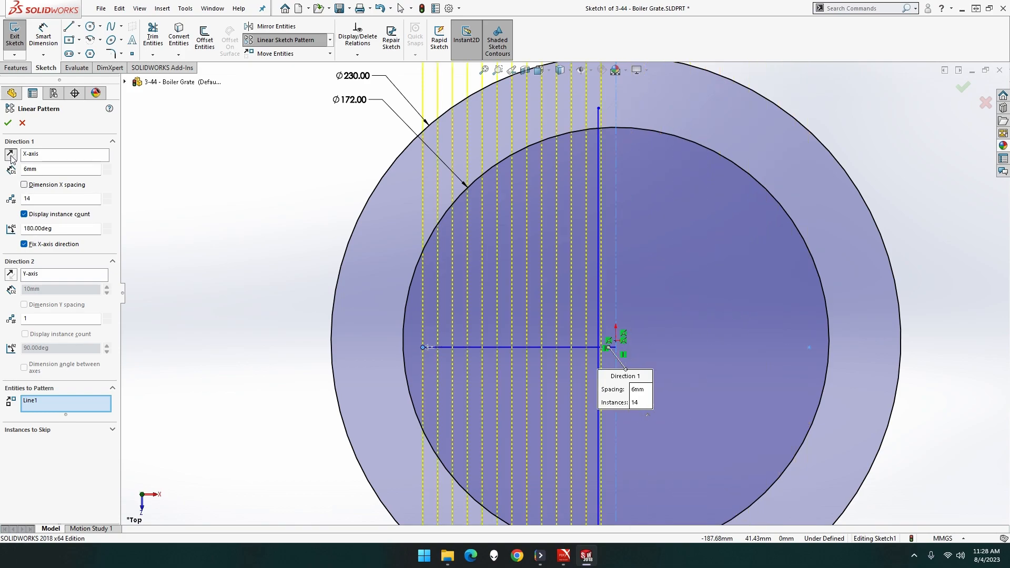
click(22, 122)
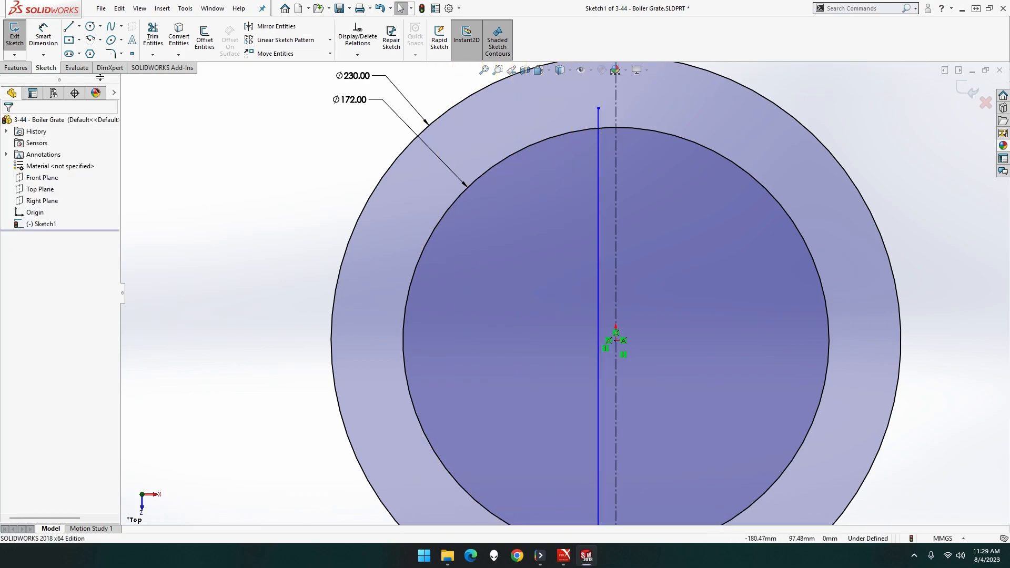
Step: Dimension the distance between the vertical line and the centerline as 3 mm
click(43, 37)
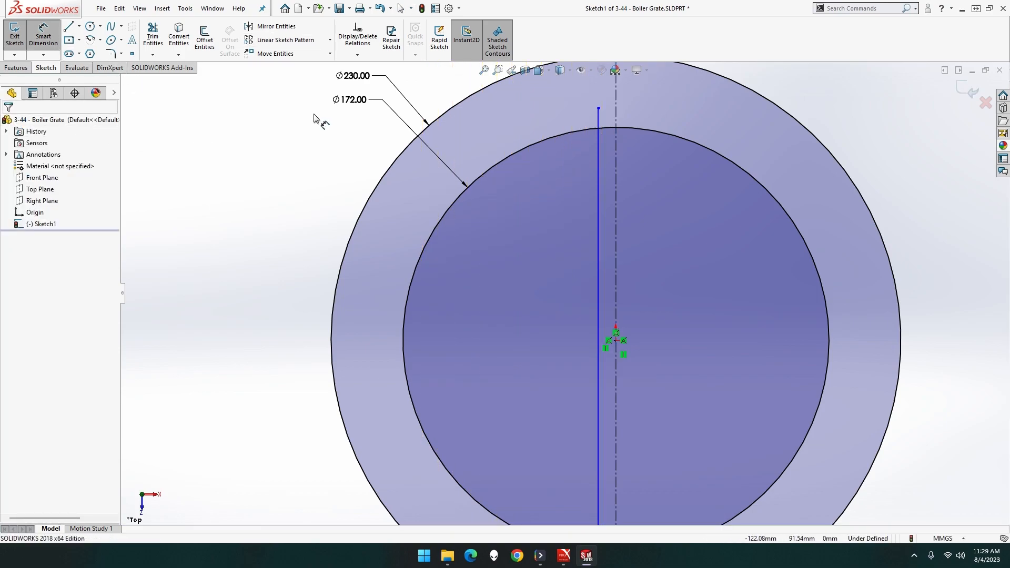
click(600, 193)
click(615, 194)
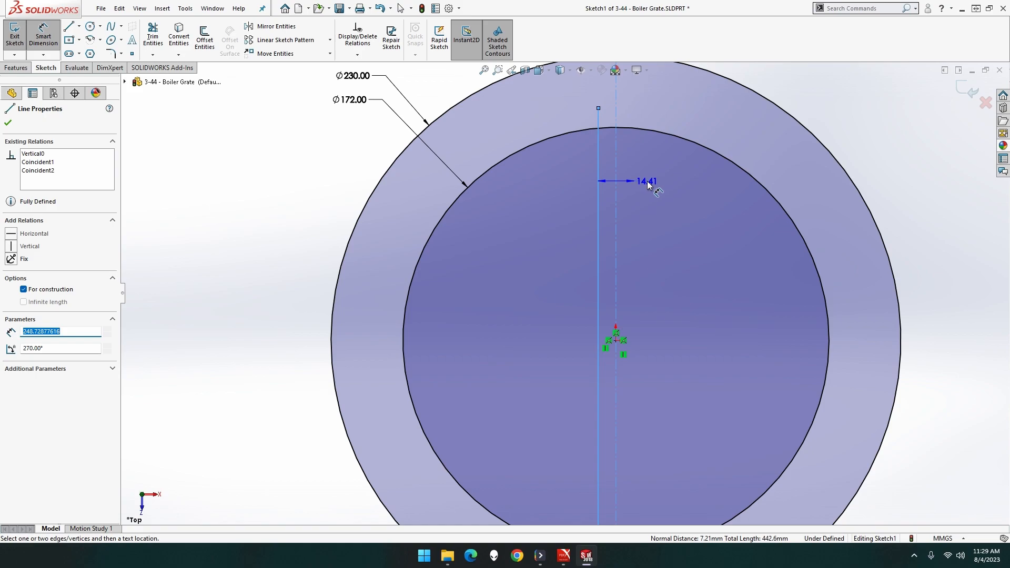
scroll(647, 181, up, 2)
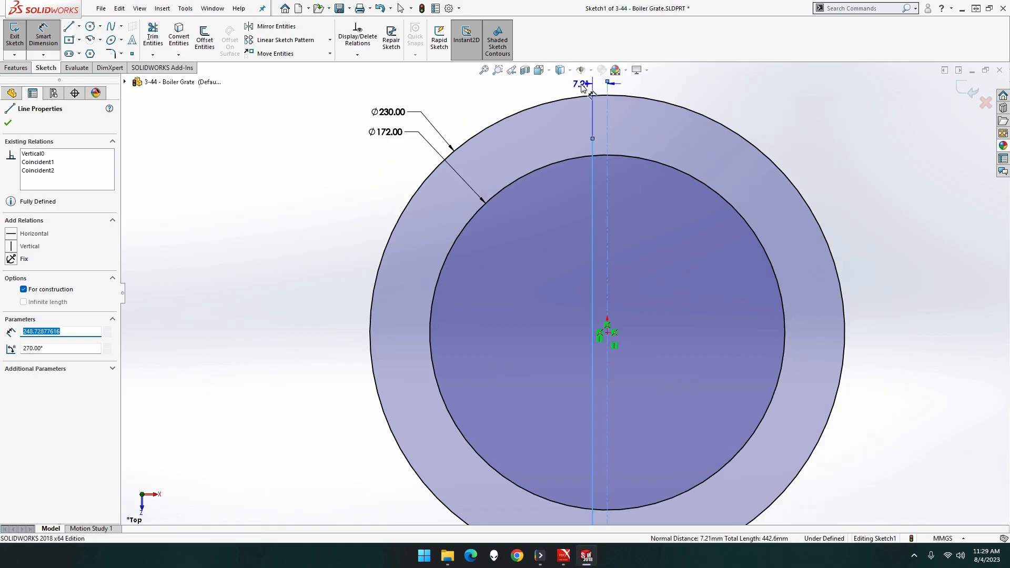
click(583, 87)
text(3)
key(Return)
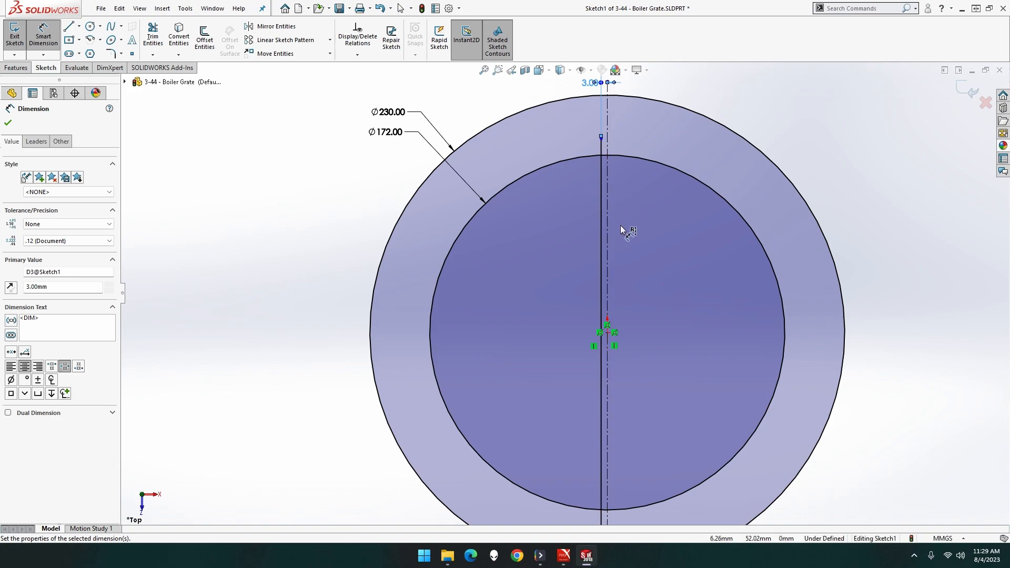
Step: Create a linear sketch pattern of the vertical line in the negative X direction, with 14 instances spaced 6 mm apart
scroll(632, 254, down, 1)
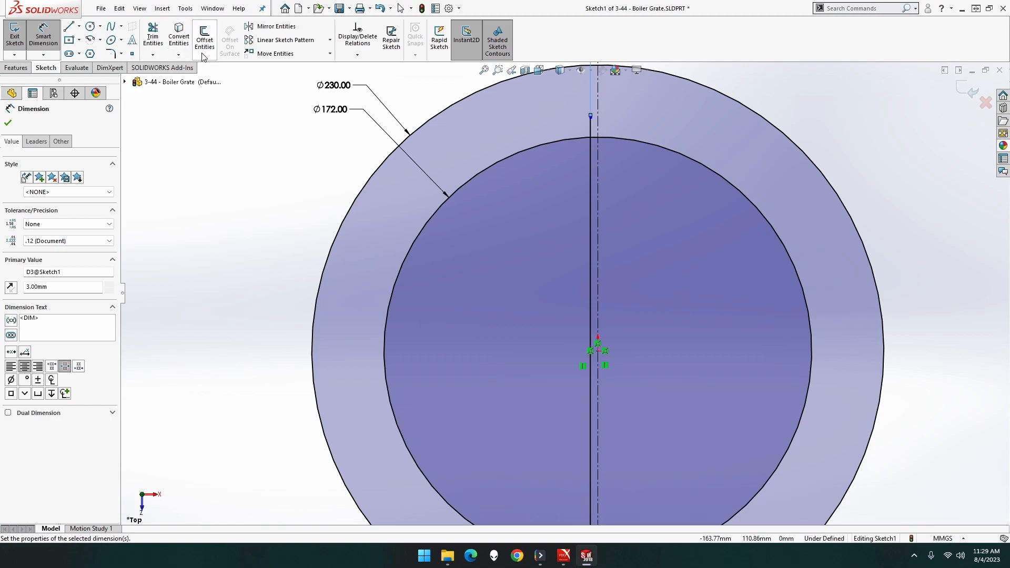
click(331, 40)
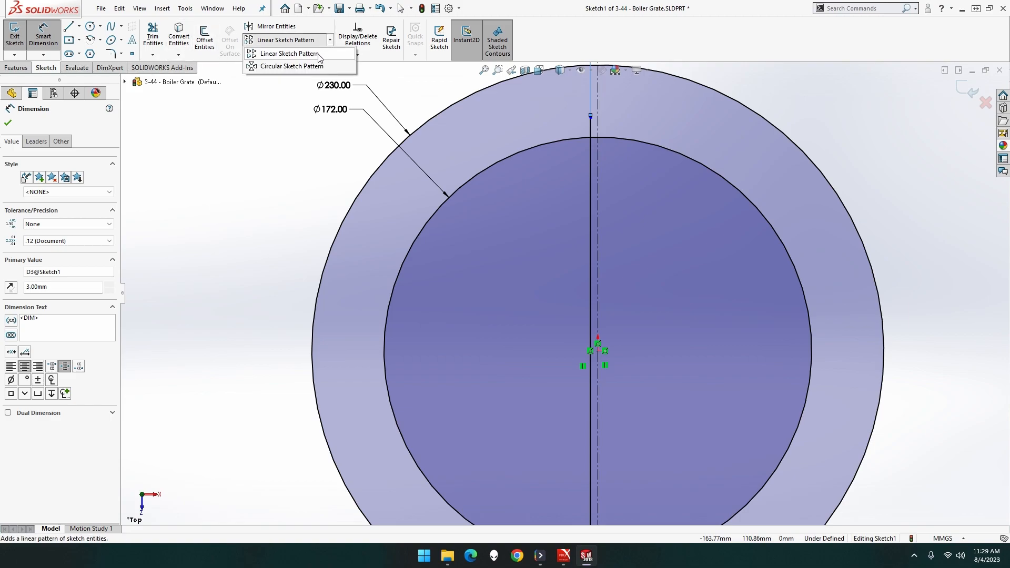
click(319, 54)
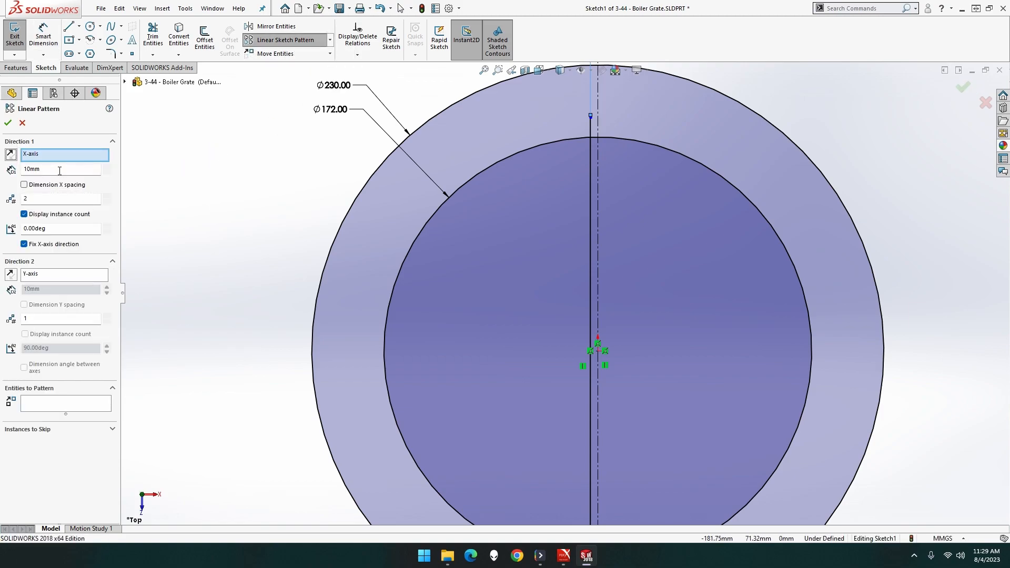
click(62, 405)
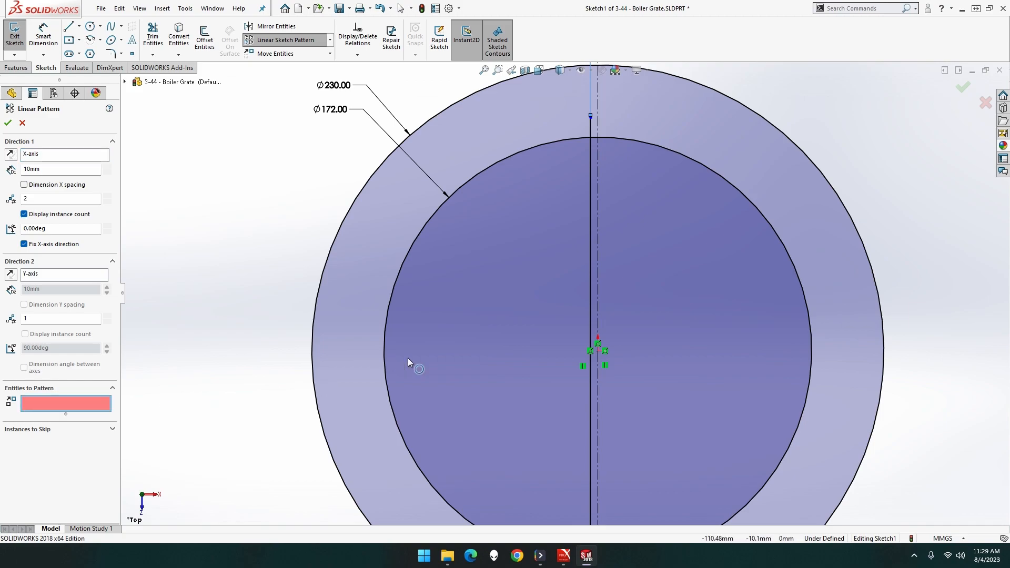
click(590, 330)
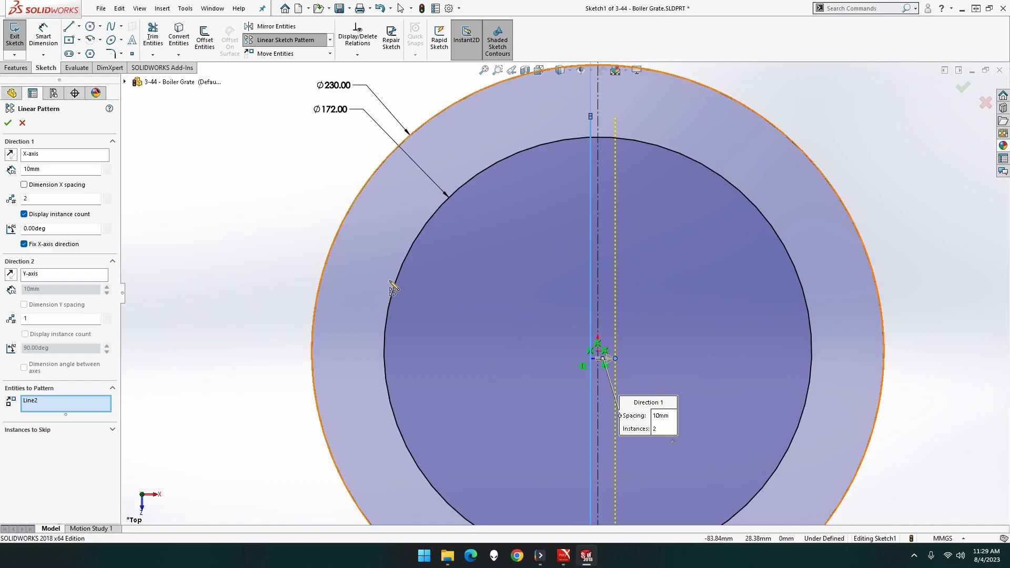
click(11, 155)
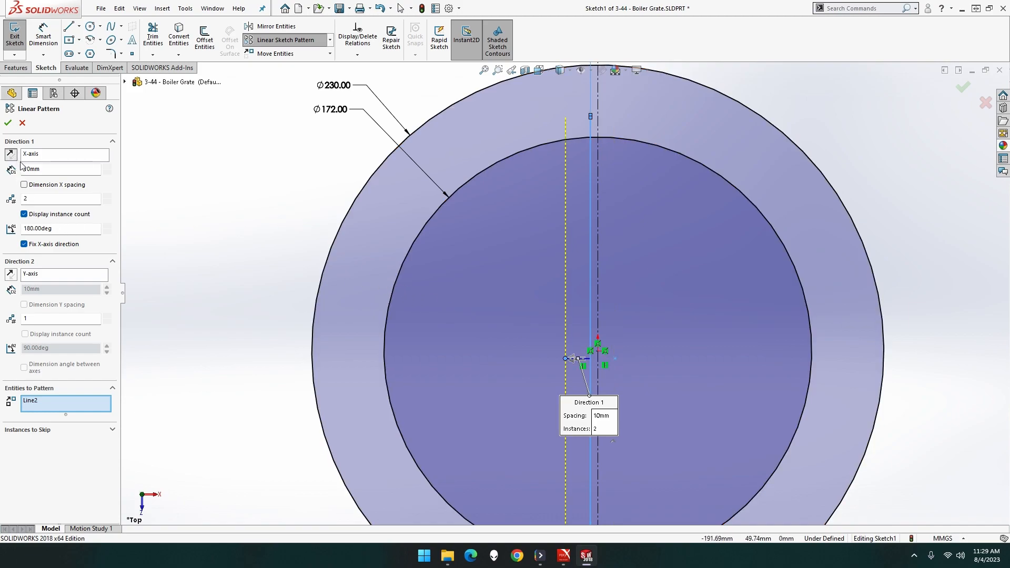
double_click(42, 168)
text(6)
click(40, 199)
text(14)
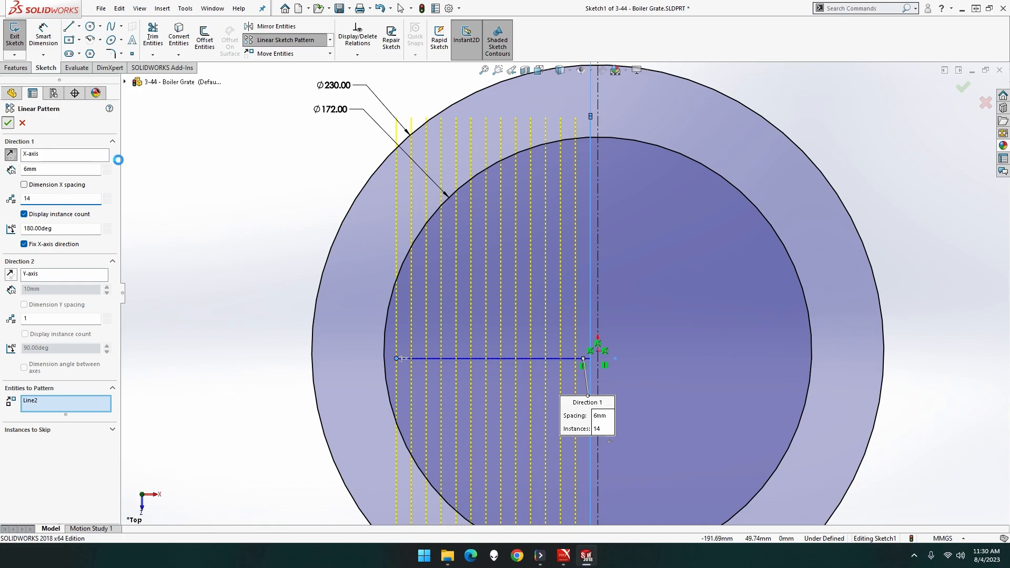
click(8, 122)
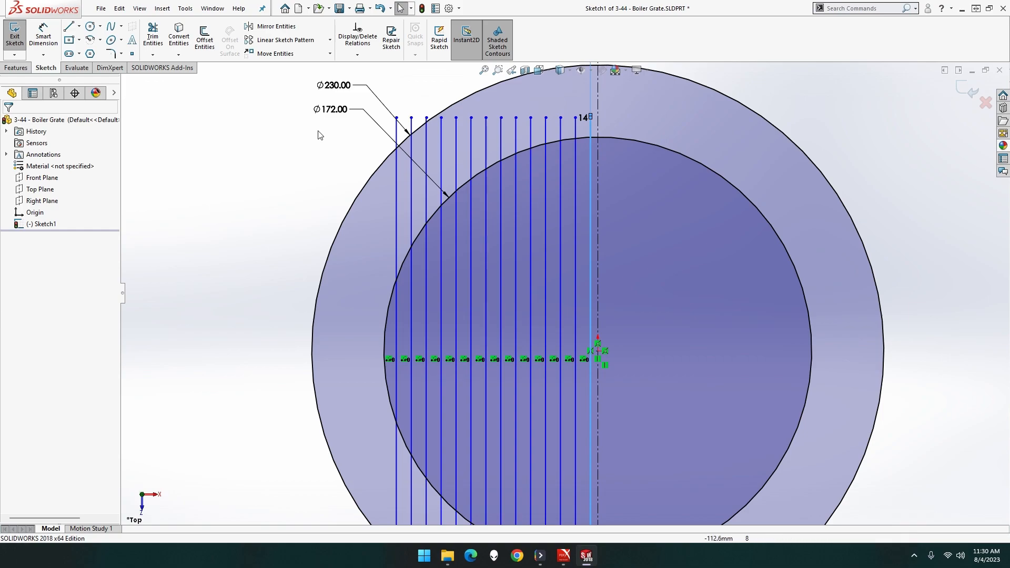
Step: Mirror the original vertical line and all its patterned copies about the vertical centerline, keeping the originals
click(273, 28)
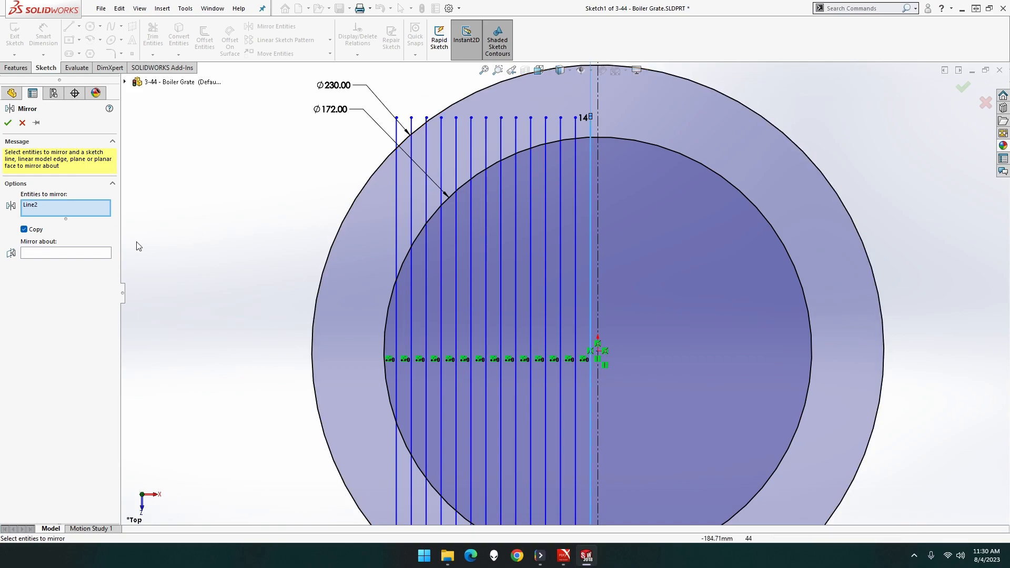
click(102, 255)
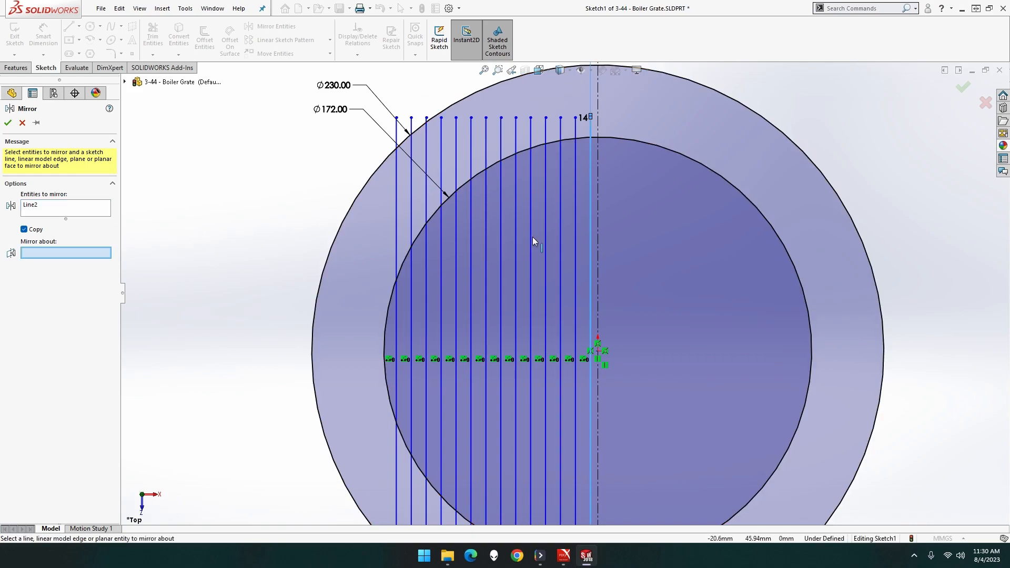
click(597, 241)
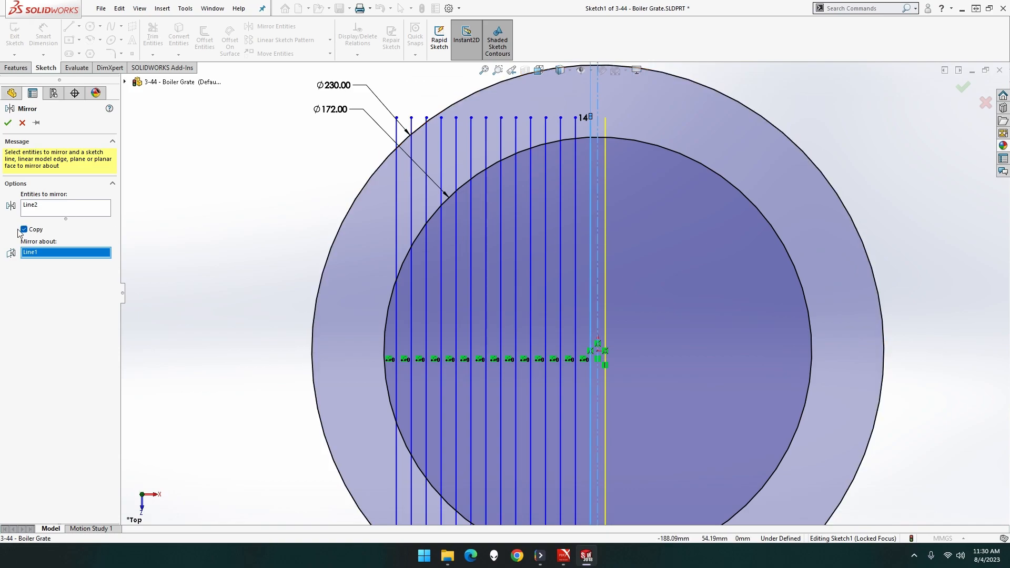
click(79, 204)
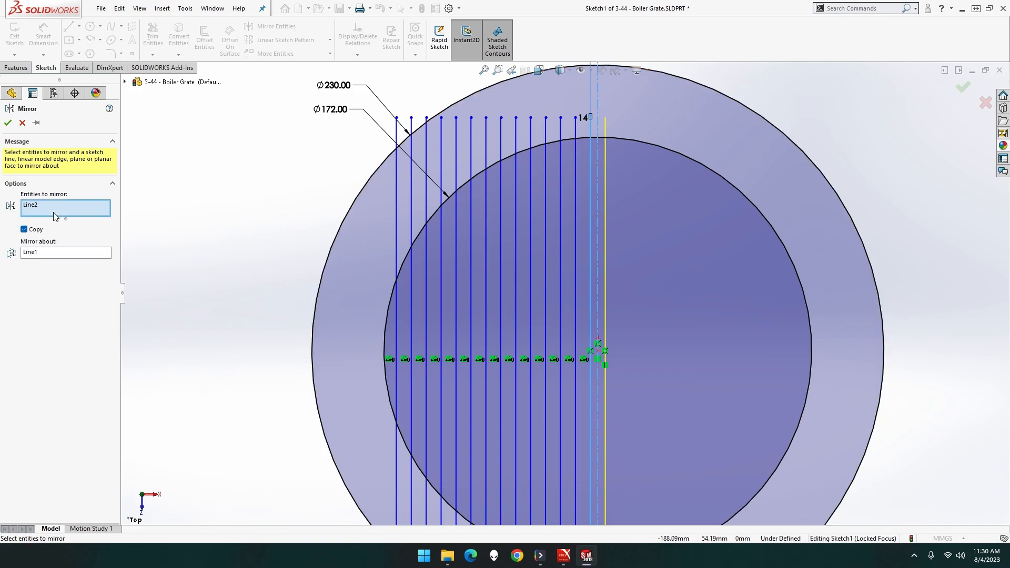
click(575, 235)
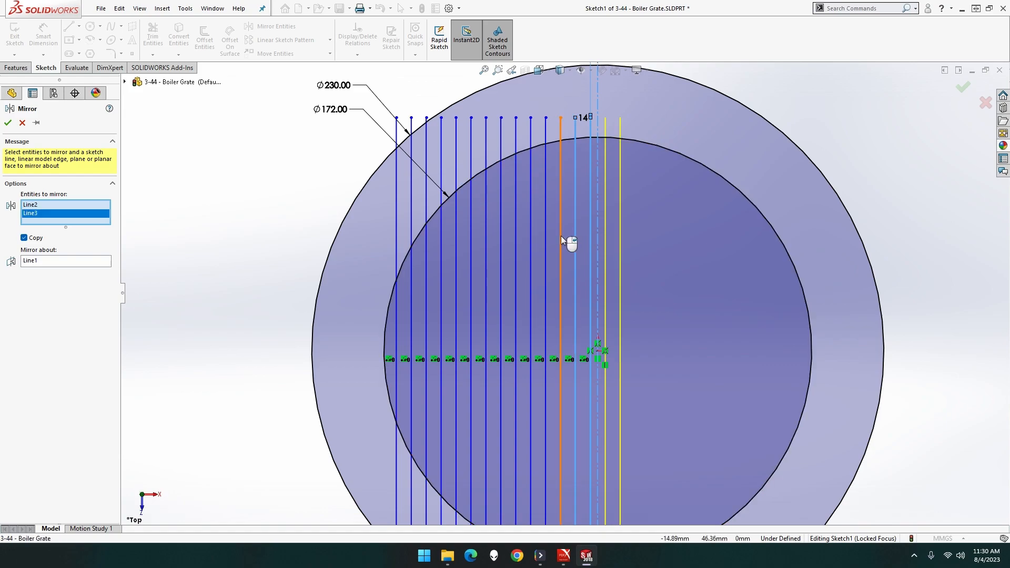
click(561, 235)
click(546, 240)
click(531, 239)
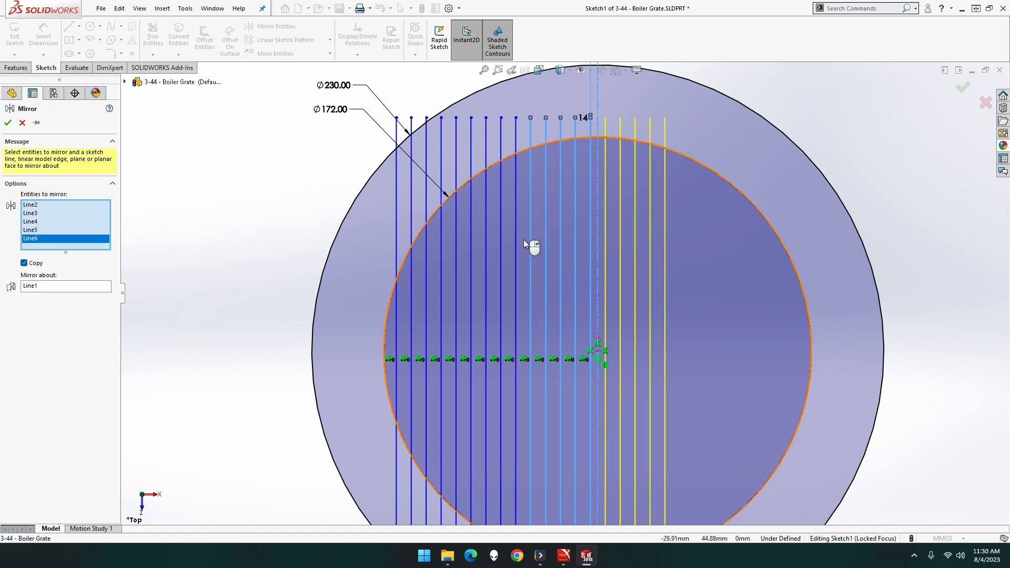
click(515, 242)
click(512, 245)
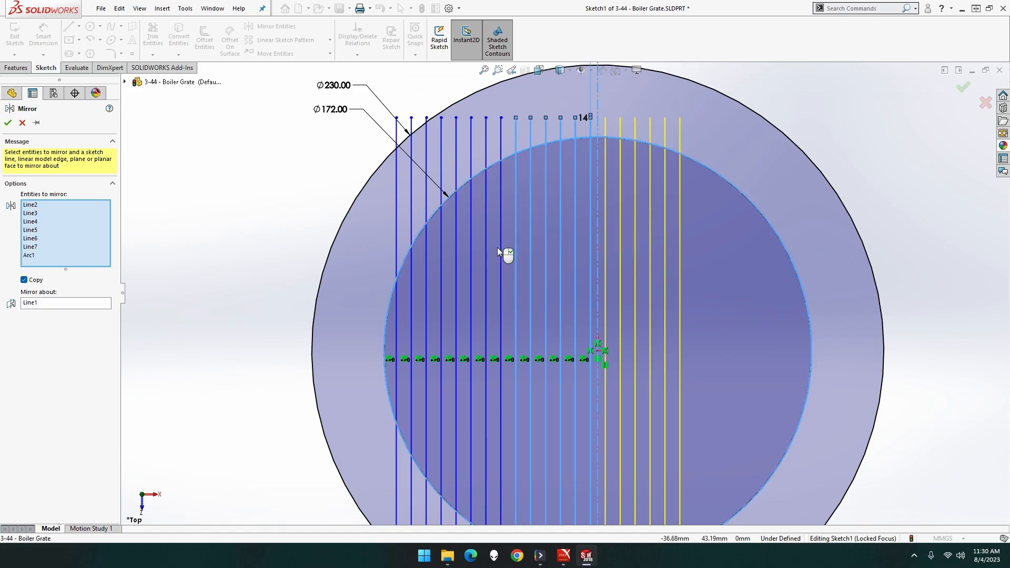
click(501, 257)
click(485, 258)
click(471, 259)
click(453, 263)
click(437, 264)
click(440, 264)
click(427, 243)
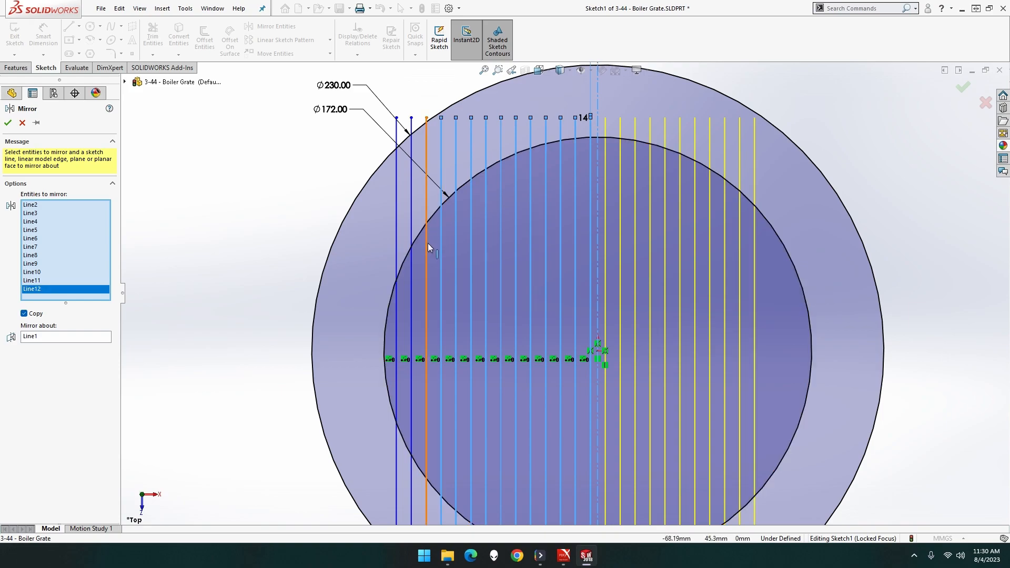
click(412, 230)
click(397, 223)
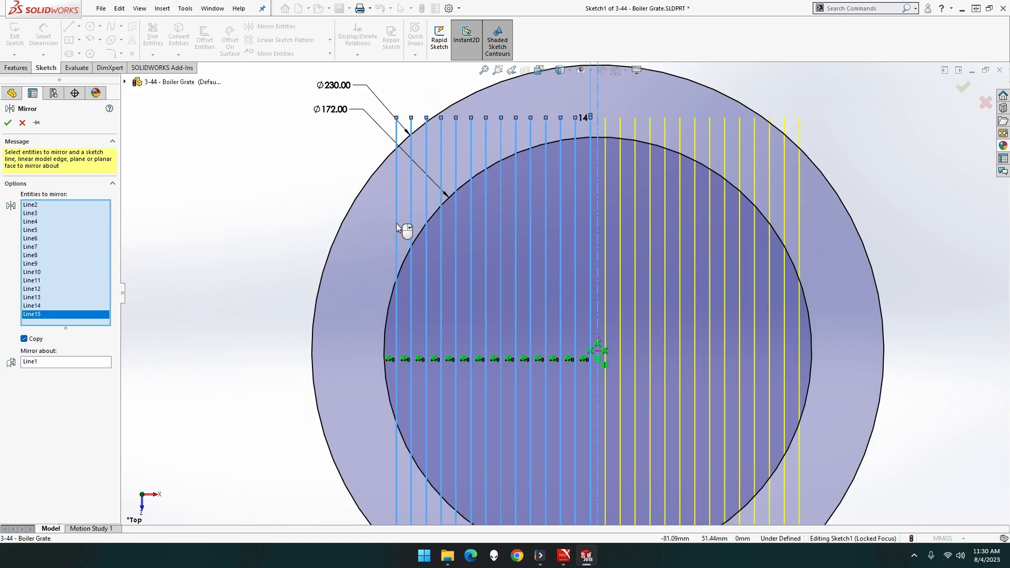
click(8, 123)
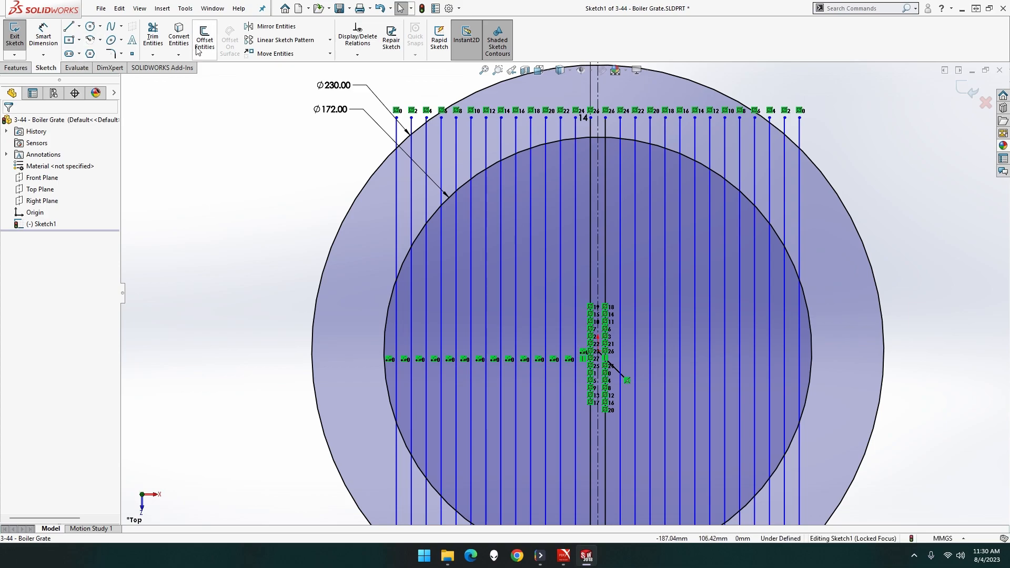
Step: Power trim the upper ends of all the vertical lines back to the inner circle
click(153, 36)
mouse_move(388, 185)
mouse_down()
mouse_move(472, 151)
mouse_move(591, 128)
mouse_up()
drag(377, 138, 433, 121)
mouse_move(827, 208)
mouse_down()
mouse_move(720, 156)
mouse_move(603, 125)
mouse_up()
drag(812, 123, 771, 122)
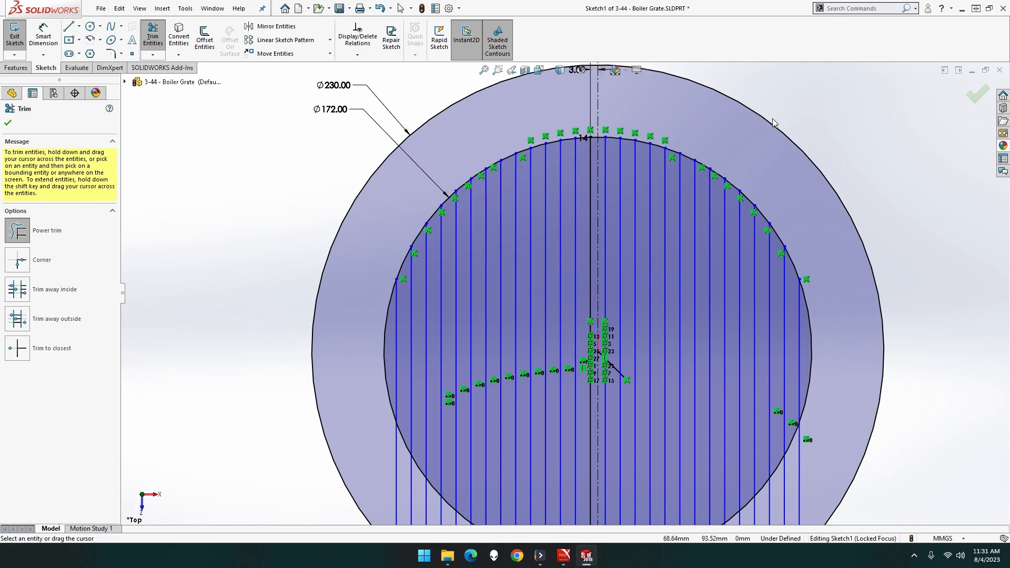
Step: Power trim the lower portions of the vertical lines lying between the inner and outer circles
scroll(620, 256, up, 5)
scroll(643, 338, down, 3)
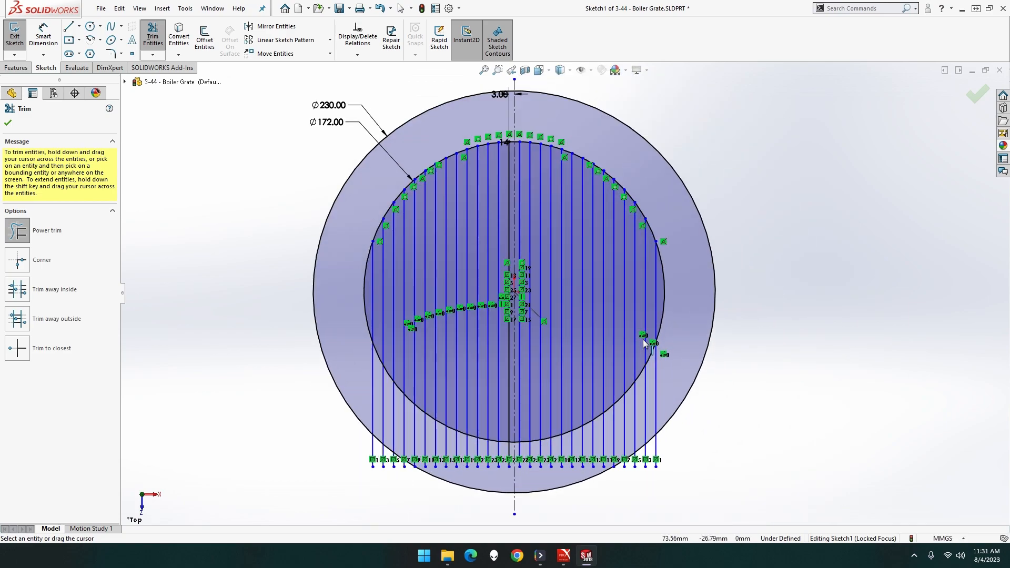
mouse_move(675, 396)
mouse_down()
mouse_move(510, 460)
mouse_move(457, 457)
mouse_move(369, 412)
mouse_move(513, 456)
mouse_up()
Step: Trim away the leftover line stubs outside the outer circle on the sketch's lower left, including the tiny one at the circle
scroll(400, 487, down, 5)
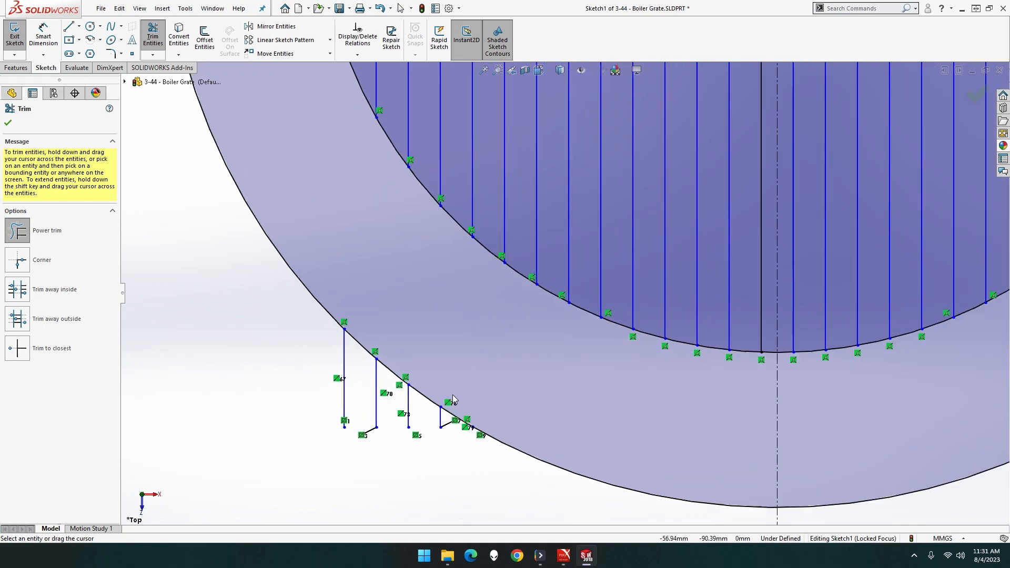
mouse_move(298, 390)
mouse_down()
mouse_move(394, 398)
mouse_move(455, 434)
mouse_up()
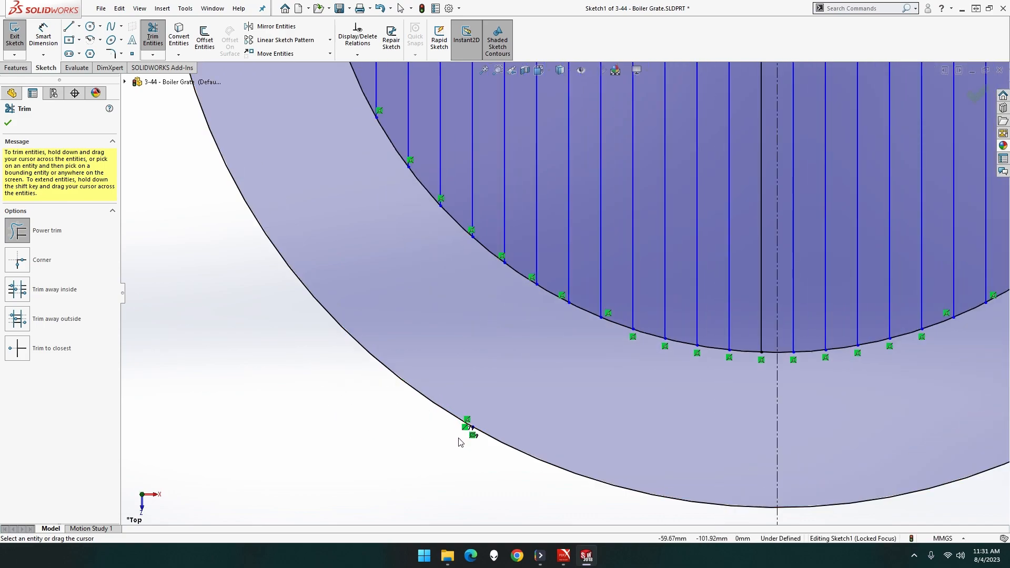
scroll(459, 442, down, 3)
scroll(513, 363, down, 1)
drag(525, 333, 544, 323)
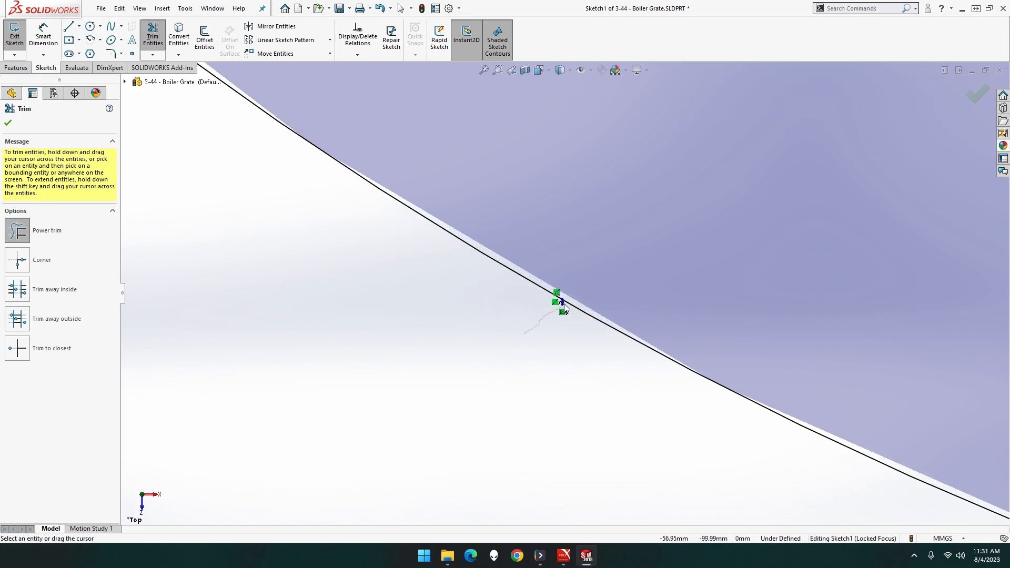
scroll(552, 330, up, 6)
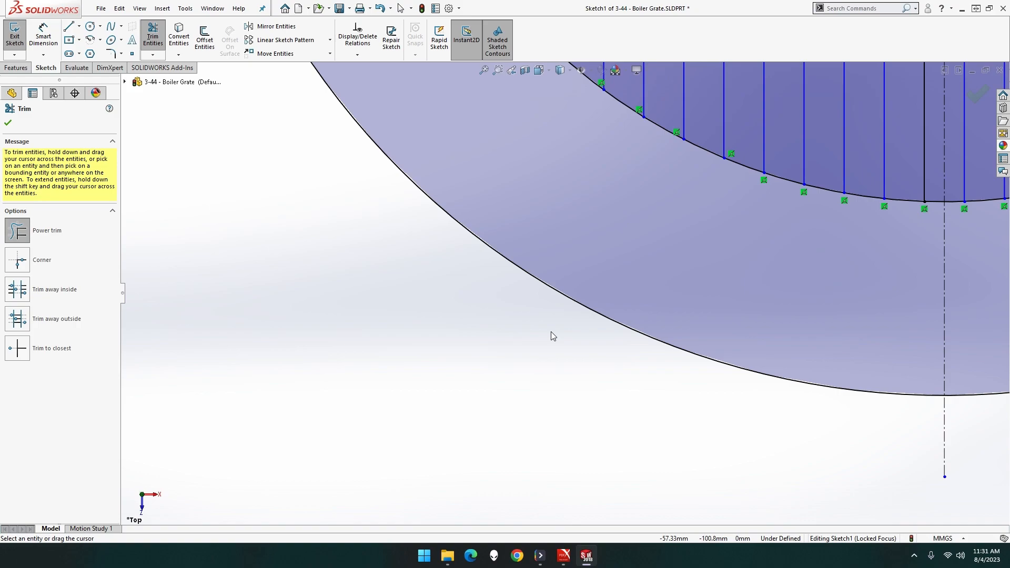
Step: Trim away the leftover line stubs outside the outer circle on the sketch's lower right, undoing the first trim attempt
scroll(692, 325, down, 6)
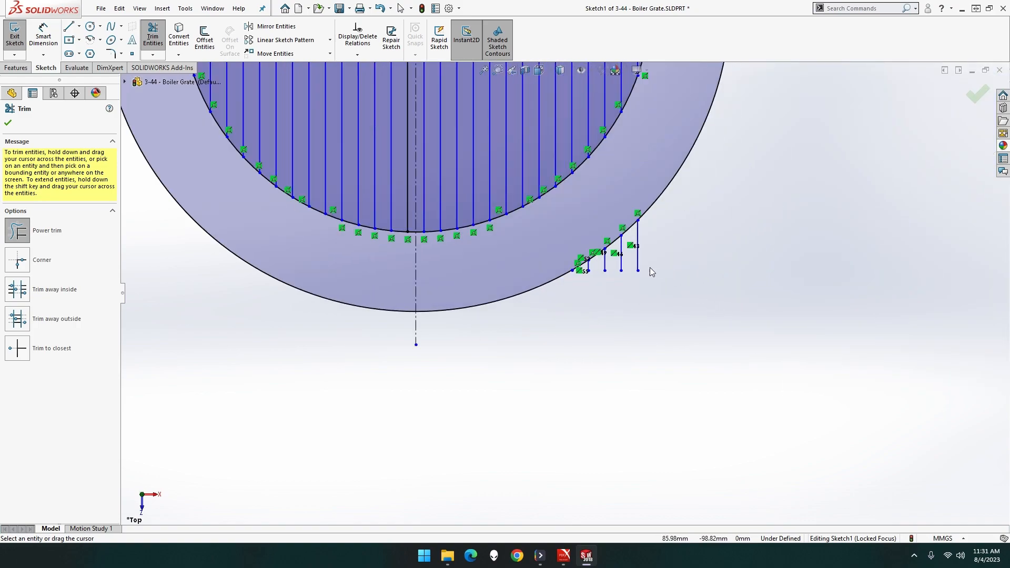
drag(632, 227, 453, 276)
key(ctrl+z)
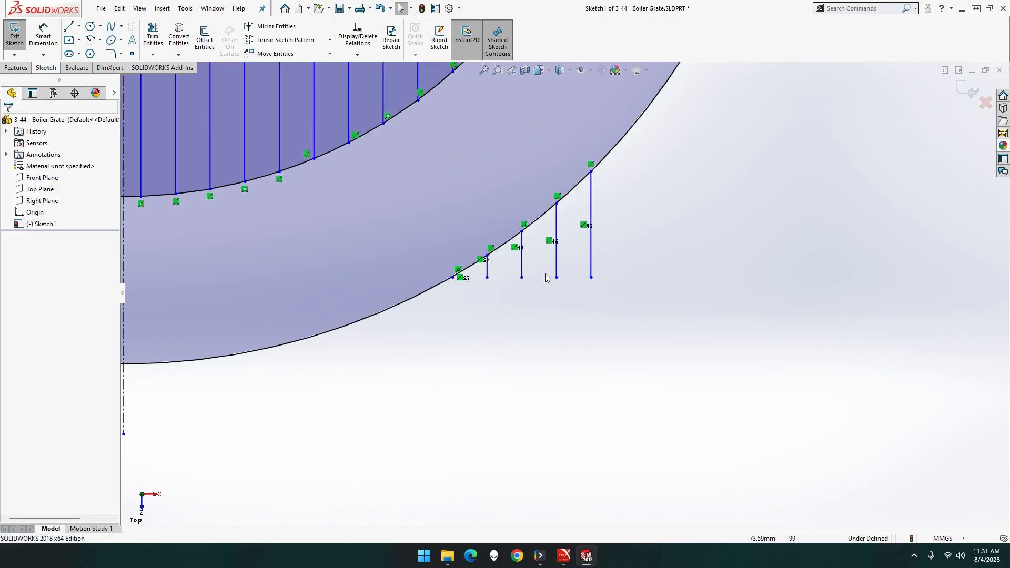
scroll(555, 276, down, 5)
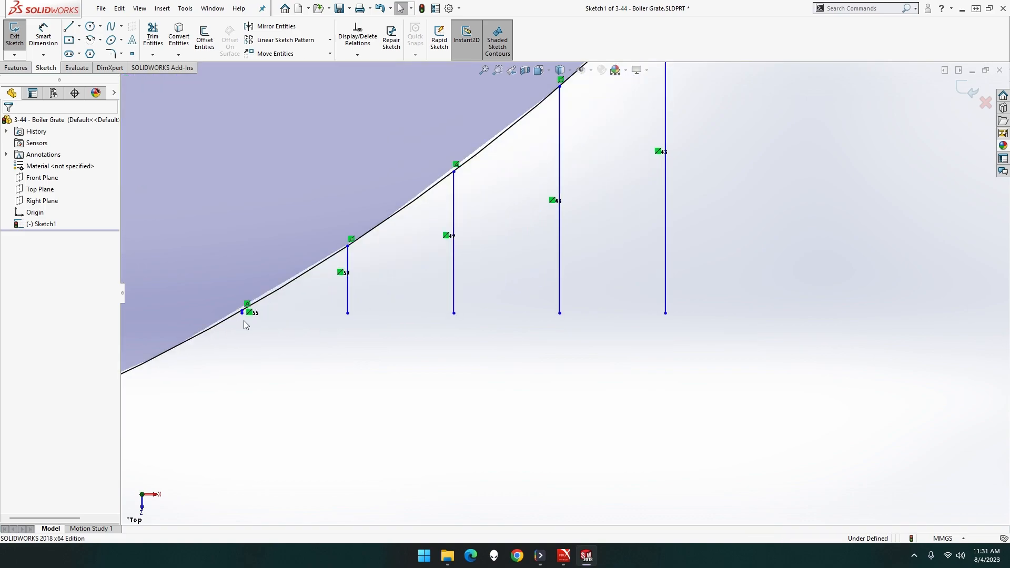
click(153, 37)
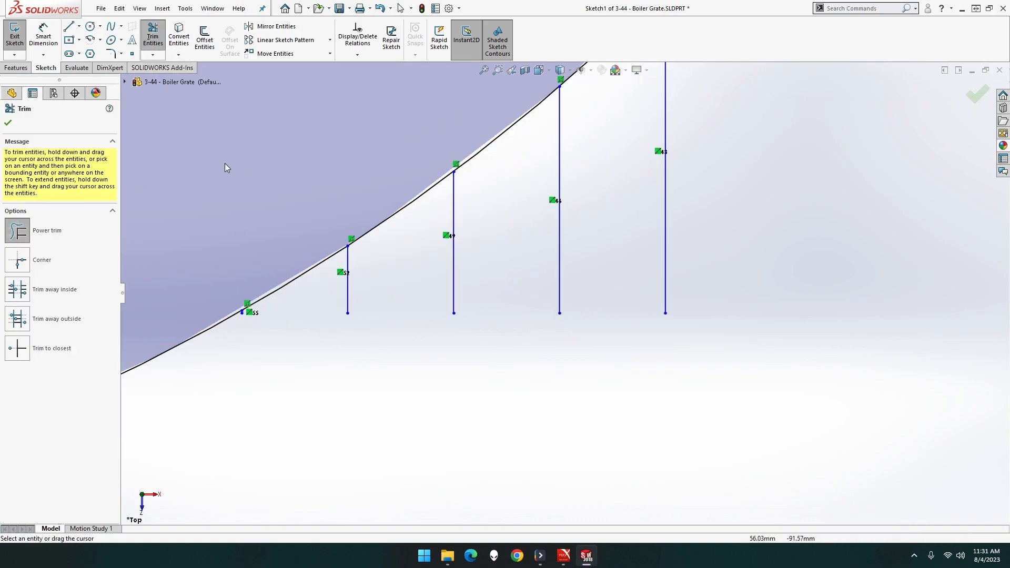
drag(330, 281, 636, 274)
mouse_move(397, 295)
mouse_down()
mouse_move(246, 312)
mouse_move(255, 322)
mouse_up()
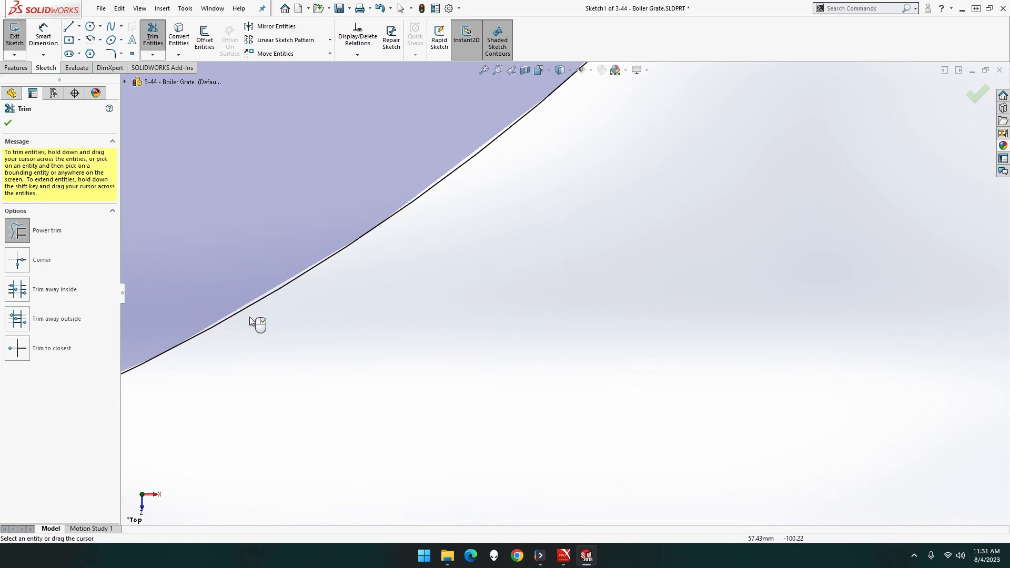
Step: Inspect the trimmed vertical line ends along the inner and outer circles of the sketch
scroll(268, 321, down, 2)
scroll(273, 324, up, 5)
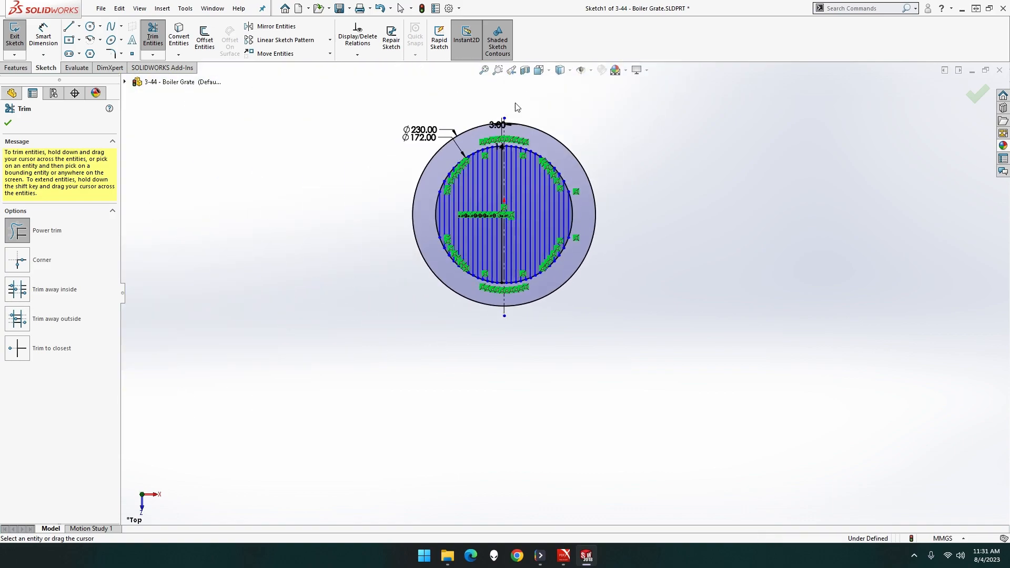
scroll(527, 113, down, 4)
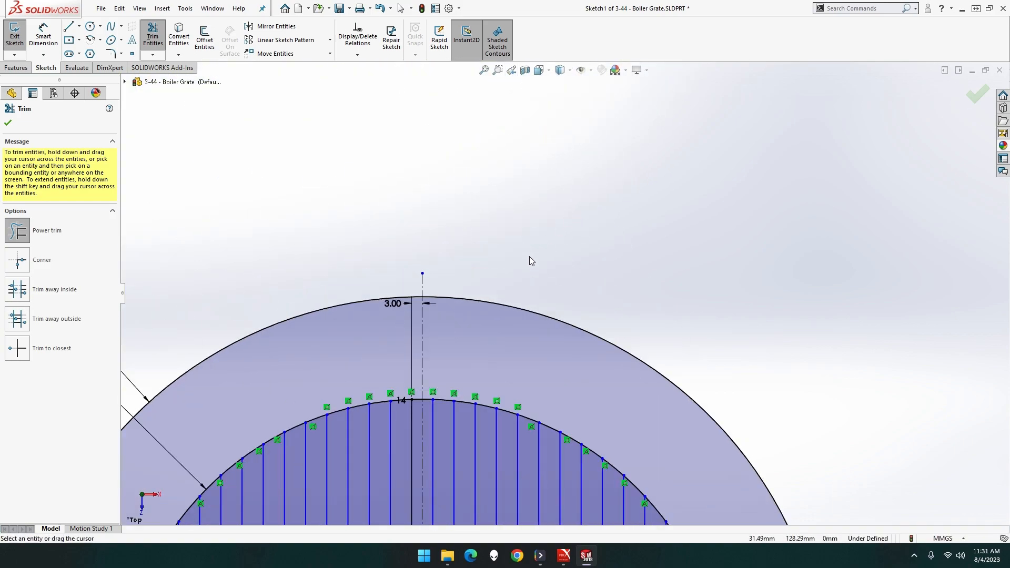
scroll(521, 264, up, 5)
scroll(499, 371, down, 3)
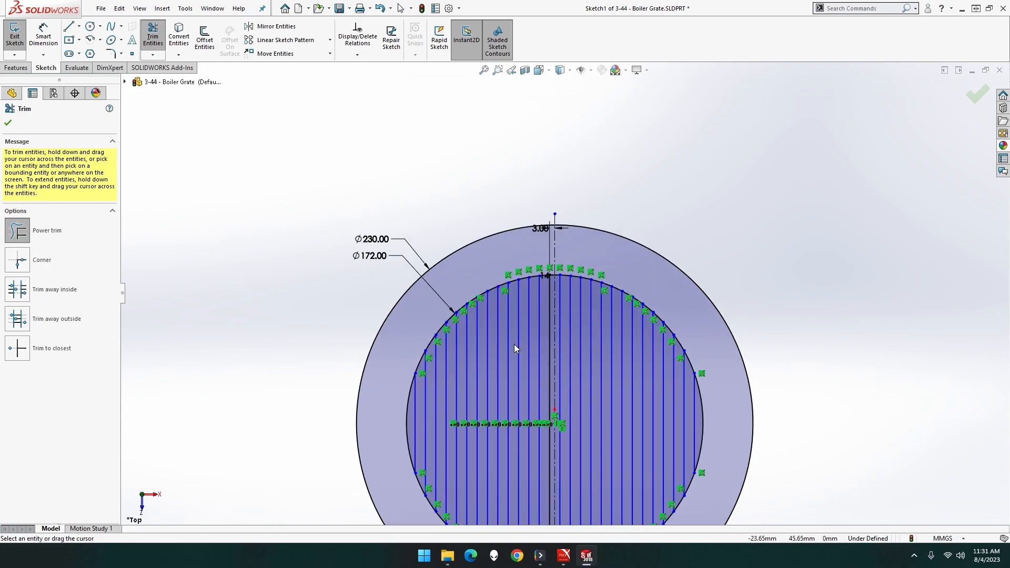
scroll(513, 346, down, 2)
scroll(562, 308, down, 2)
scroll(610, 228, down, 3)
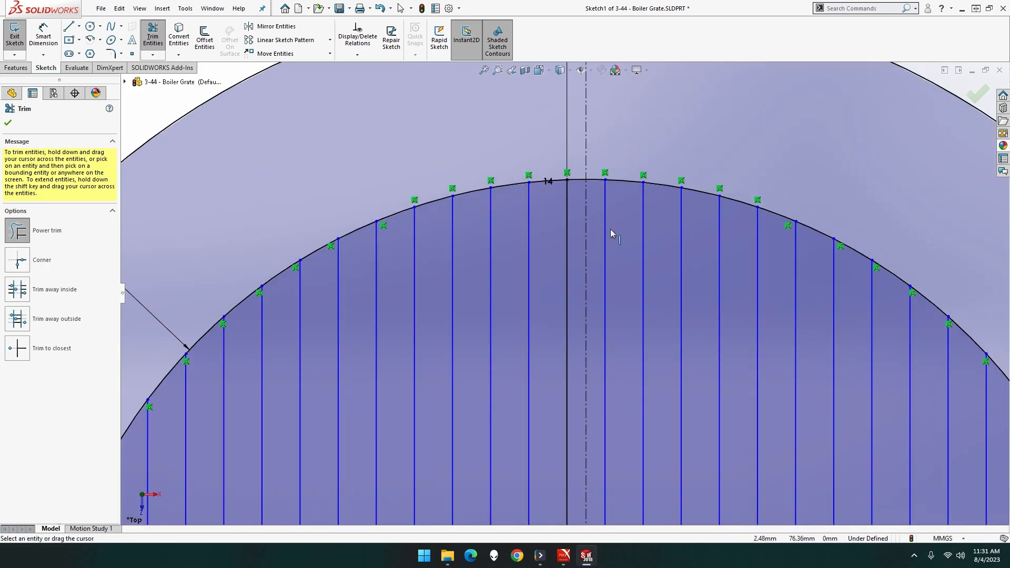
Step: Try to trim alternate arc segments of the inner circle between the vertical lines on its upper right
click(659, 180)
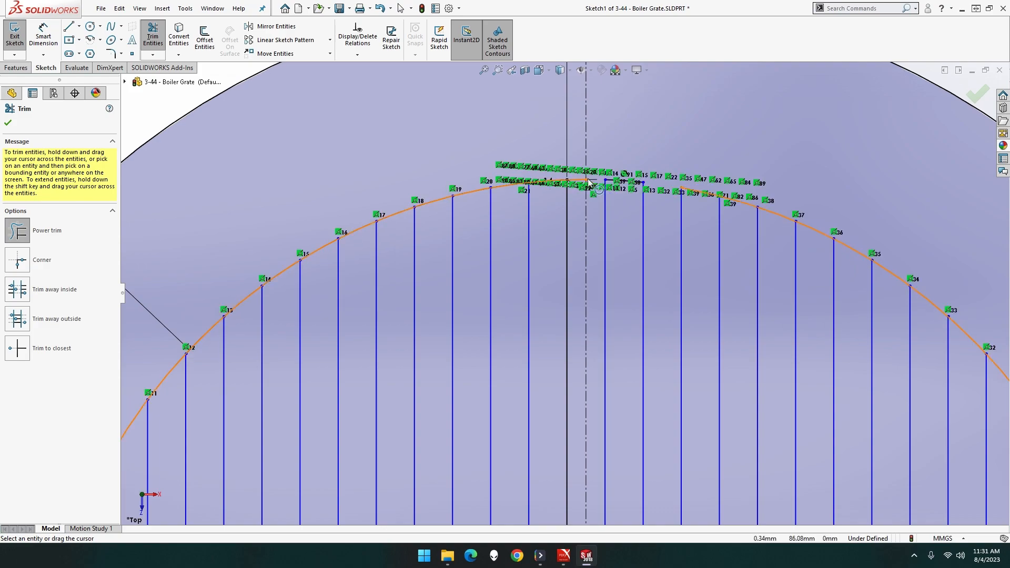
drag(575, 163, 578, 189)
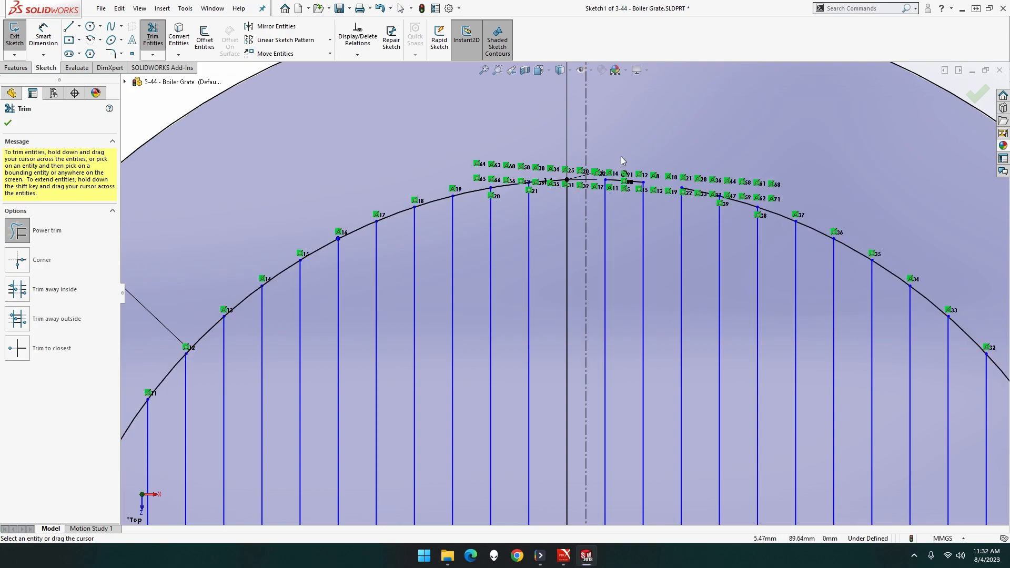
drag(750, 167, 735, 231)
drag(828, 200, 807, 252)
key(f)
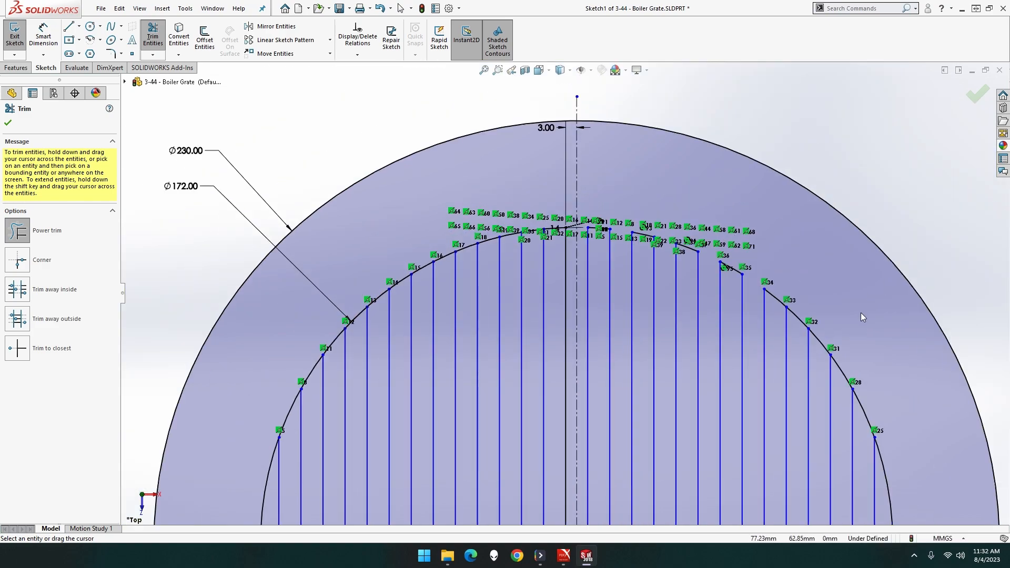
scroll(860, 312, down, 5)
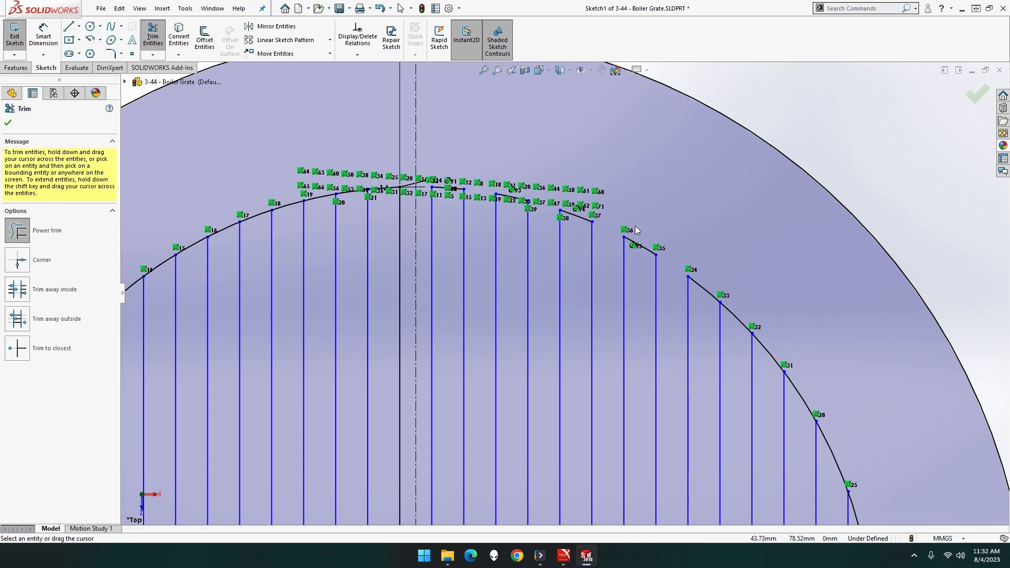
mouse_move(751, 277)
mouse_down()
mouse_move(733, 332)
mouse_move(796, 315)
mouse_move(800, 402)
mouse_up()
key(z)
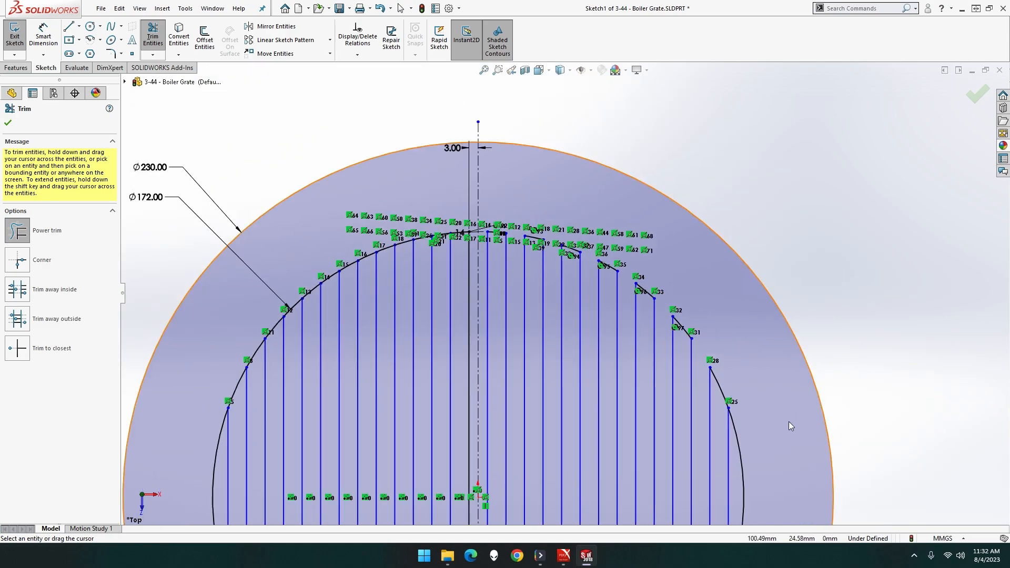
Step: Undo the trims of the inner circle's upper right arc segments
key(Escape)
key(ctrl+z)
key(ctrl+z)
key(ctrl+z)
key(ctrl+z)
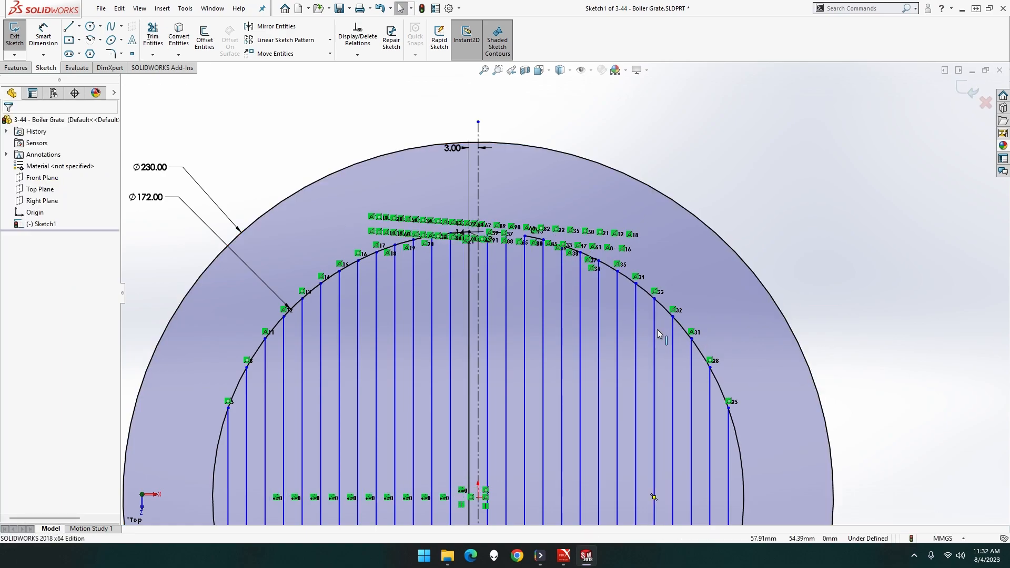
key(ctrl+z)
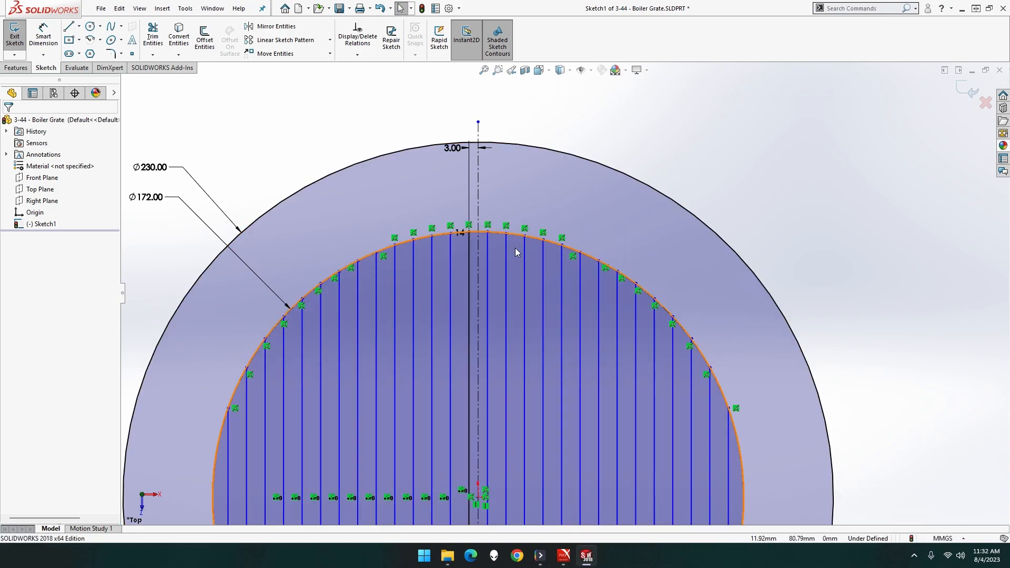
click(514, 211)
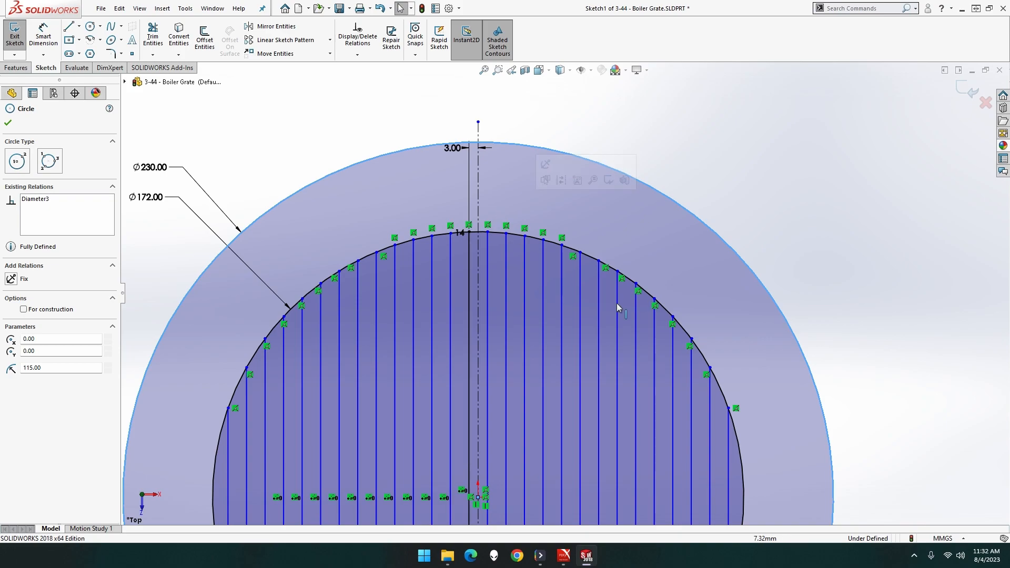
key(Escape)
click(719, 394)
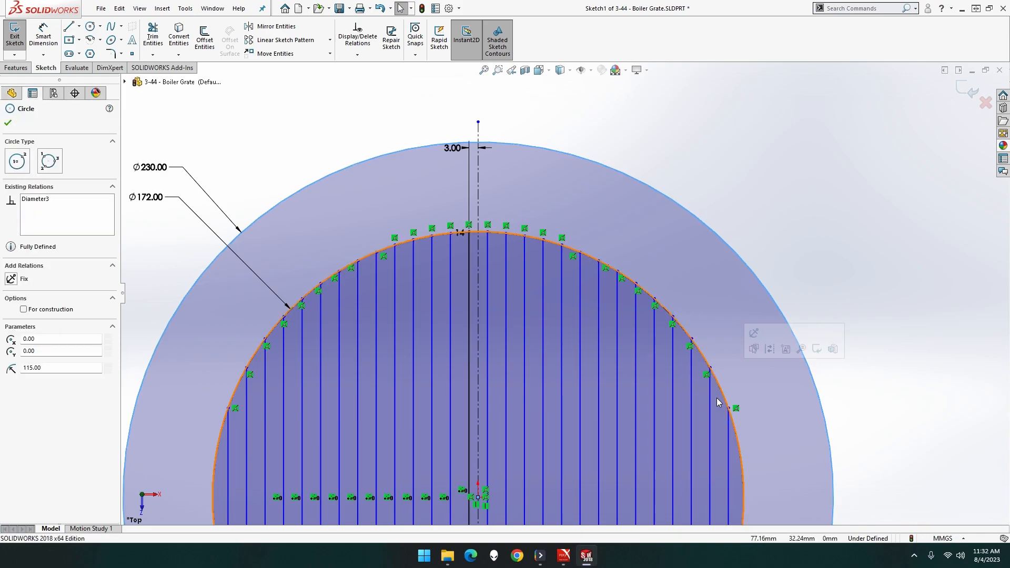
Step: Power trim every other arc segment of the 172 mm circle between the vertical lines, from its upper right to the top centre
click(153, 37)
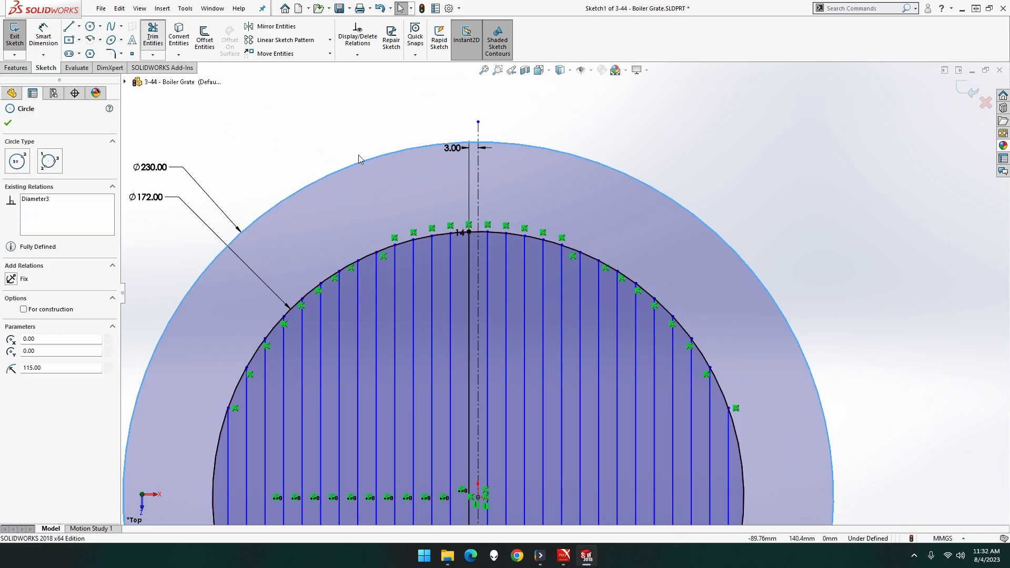
mouse_move(743, 362)
mouse_down()
mouse_move(719, 381)
mouse_move(724, 352)
mouse_move(680, 316)
mouse_move(682, 335)
mouse_up()
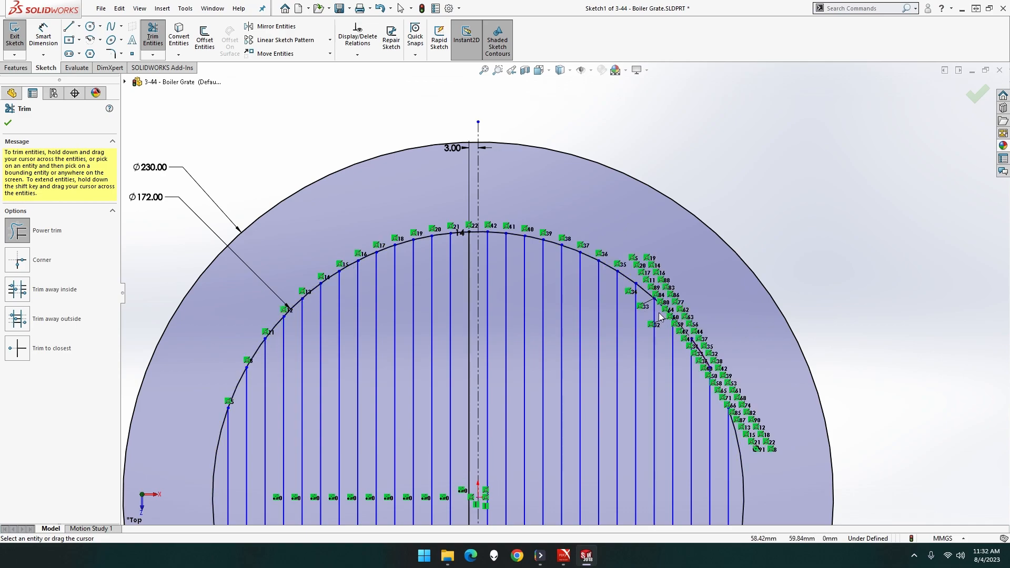
scroll(681, 329, down, 3)
drag(626, 244, 612, 276)
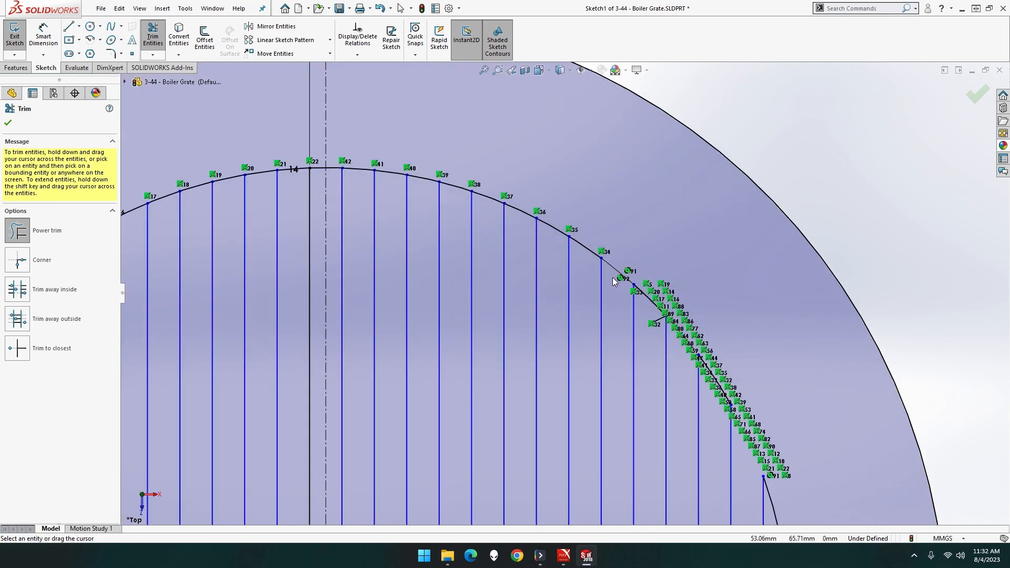
drag(498, 178, 479, 218)
drag(423, 180, 419, 190)
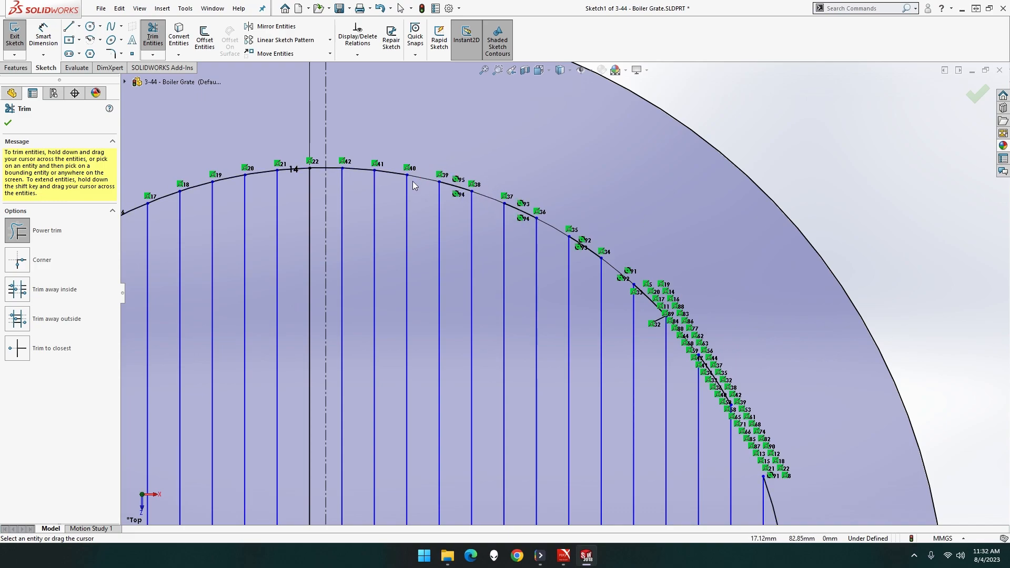
drag(365, 140, 348, 192)
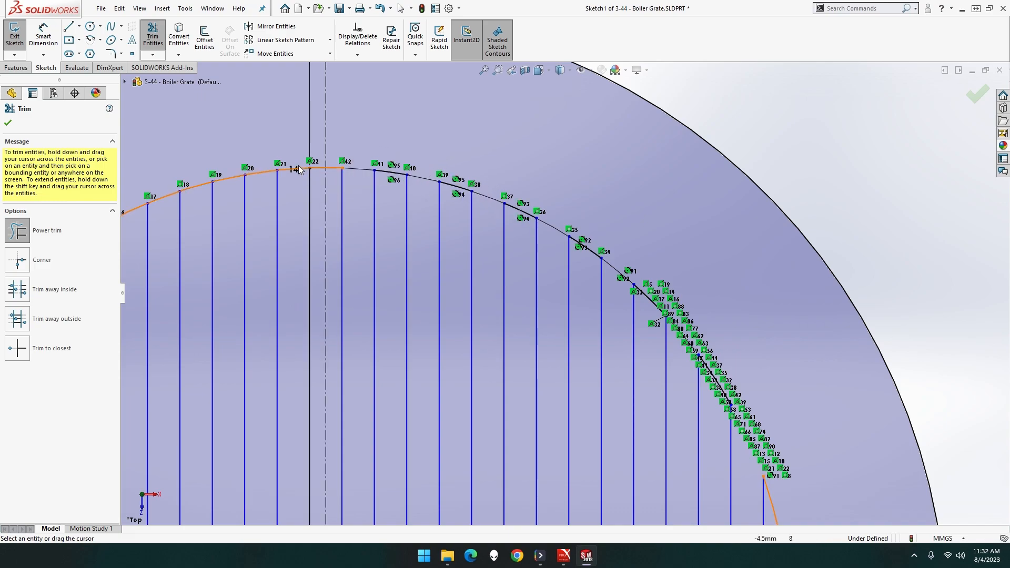
Step: Power trim every other arc segment of the inner circle between the vertical lines on its upper left
scroll(295, 181, up, 1)
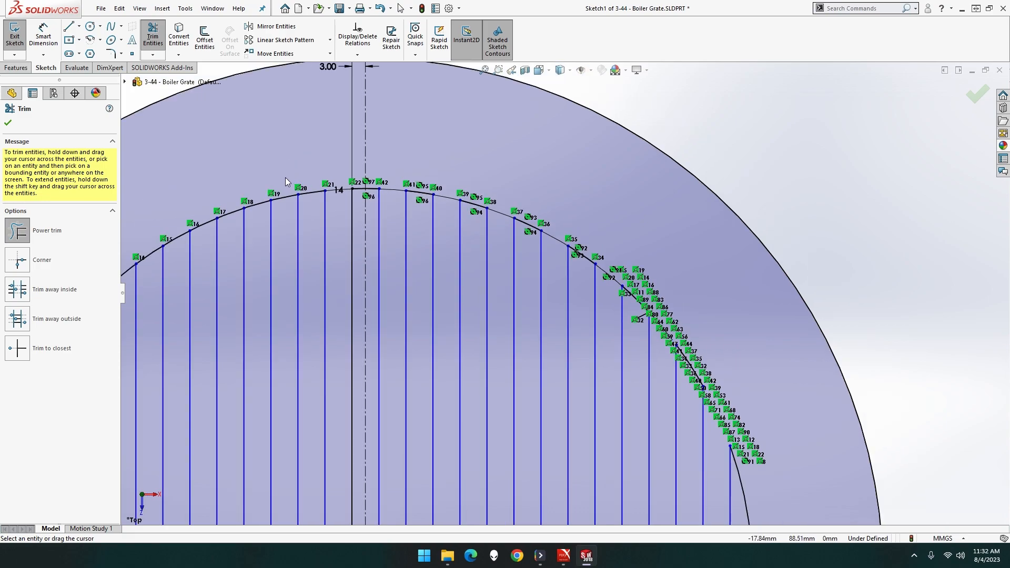
scroll(282, 204, up, 2)
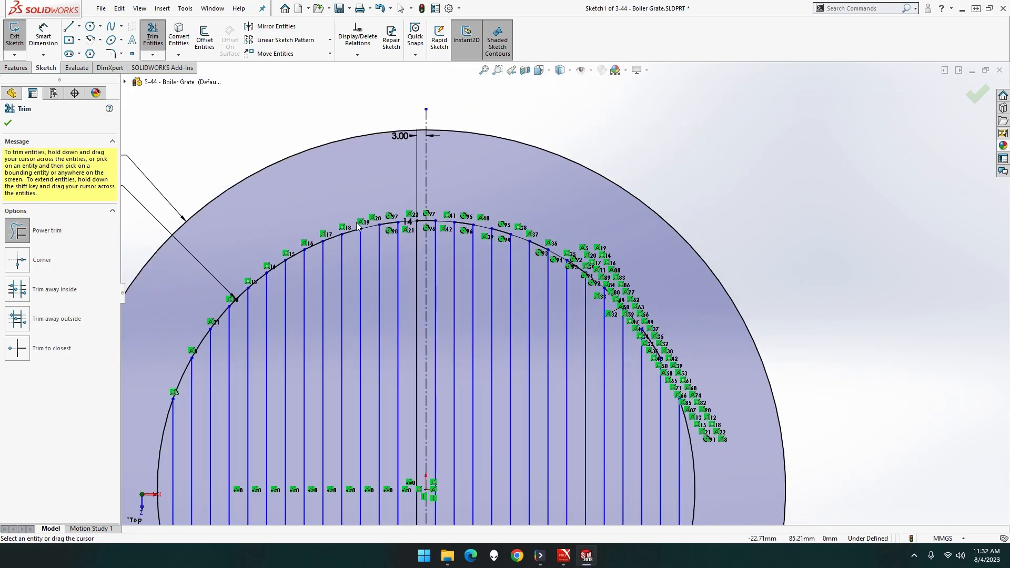
scroll(357, 226, up, 2)
scroll(332, 349, down, 2)
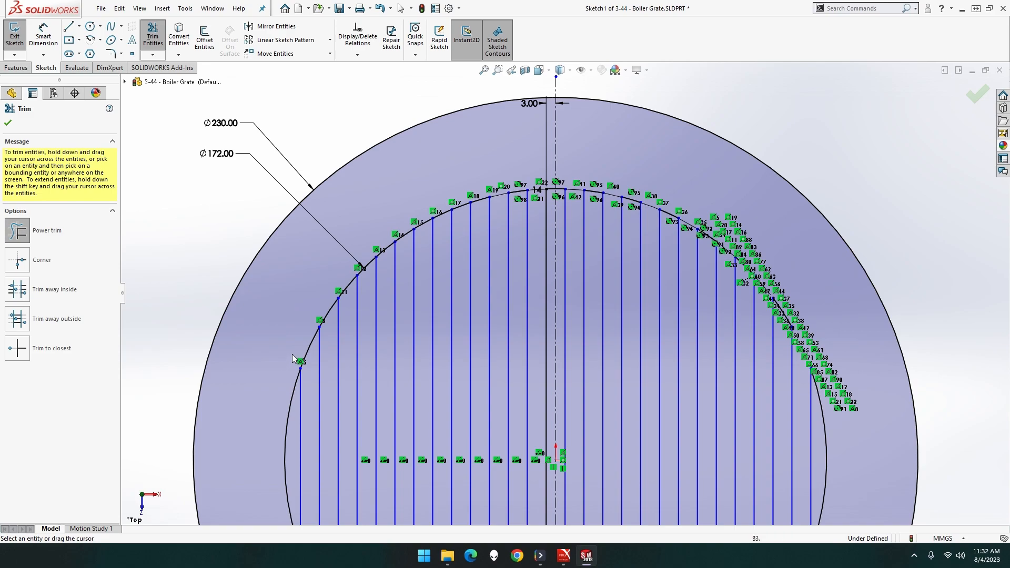
drag(292, 353, 308, 353)
drag(345, 274, 346, 289)
mouse_move(382, 243)
mouse_down()
mouse_move(386, 256)
mouse_move(415, 225)
mouse_move(461, 207)
mouse_up()
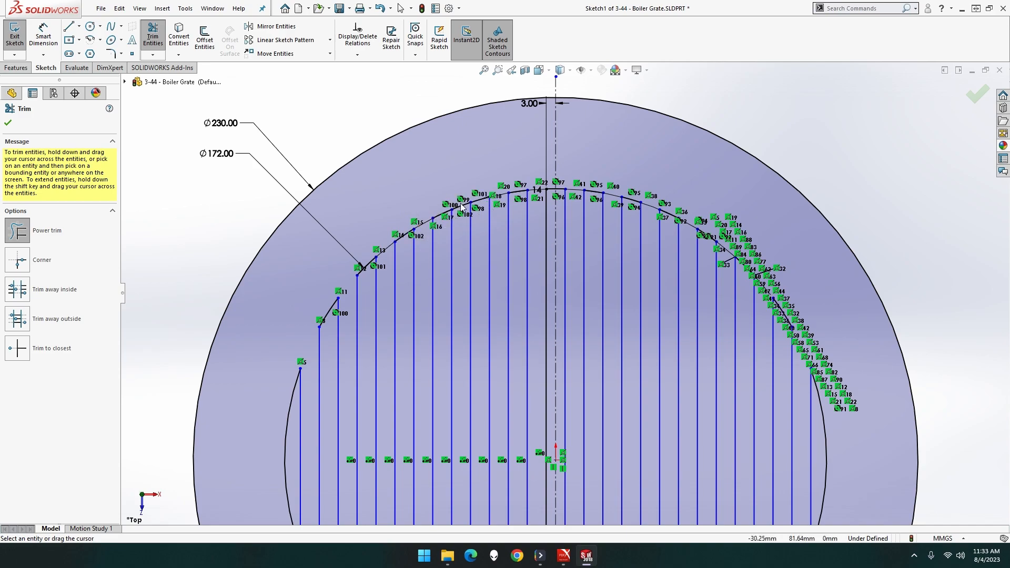
Step: Power trim alternate arc segments along the inner circle's lower half, from the lower left to just past the centreline
scroll(497, 215, down, 5)
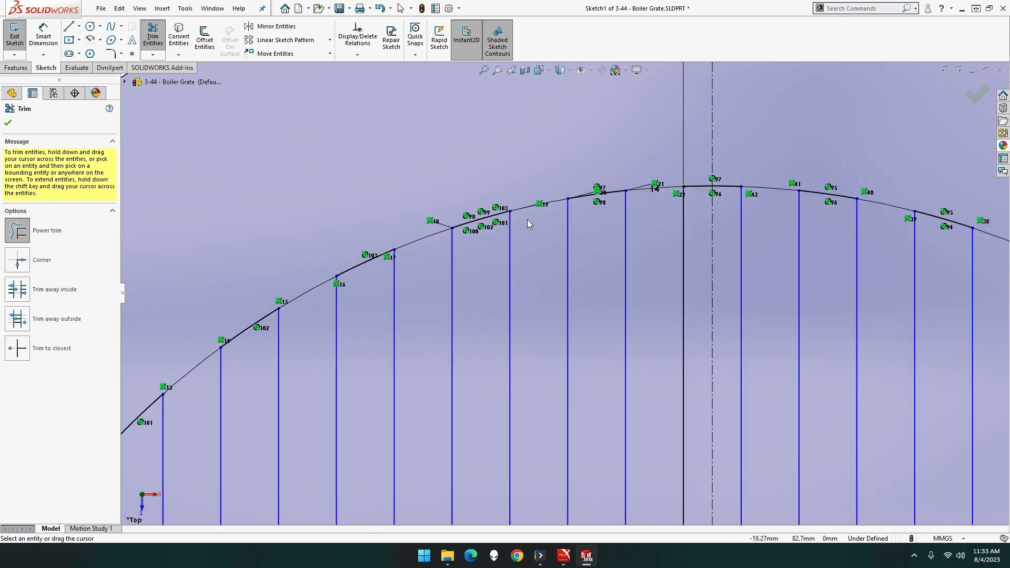
scroll(537, 222, up, 10)
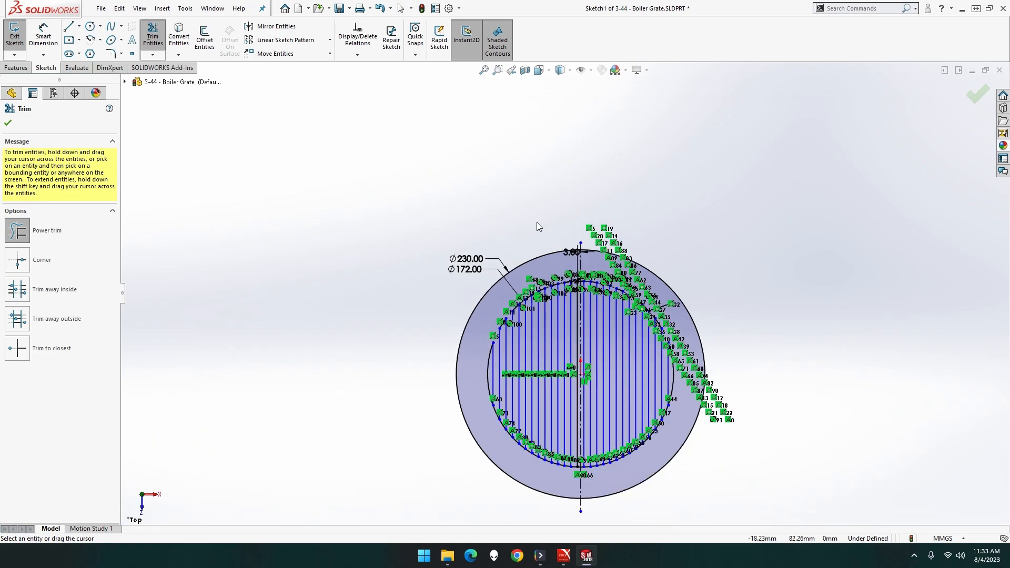
scroll(596, 321, down, 2)
scroll(547, 422, up, 2)
scroll(544, 374, down, 8)
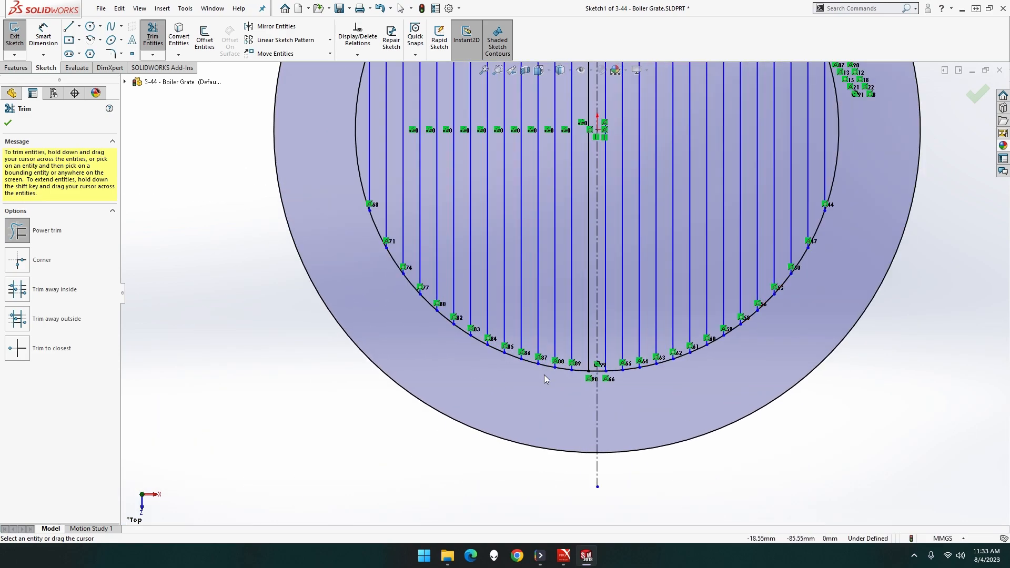
scroll(539, 350, up, 4)
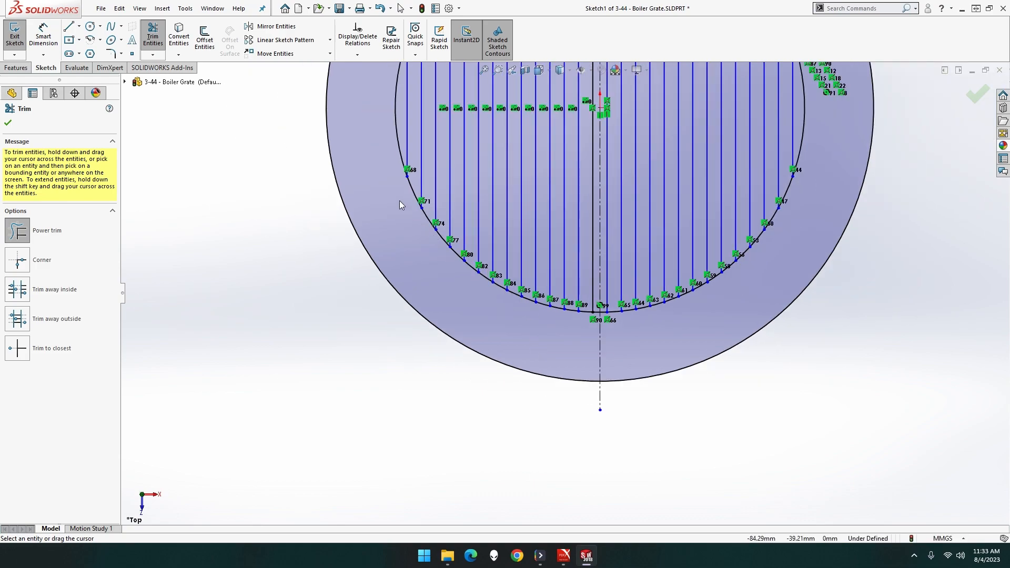
drag(412, 185, 416, 178)
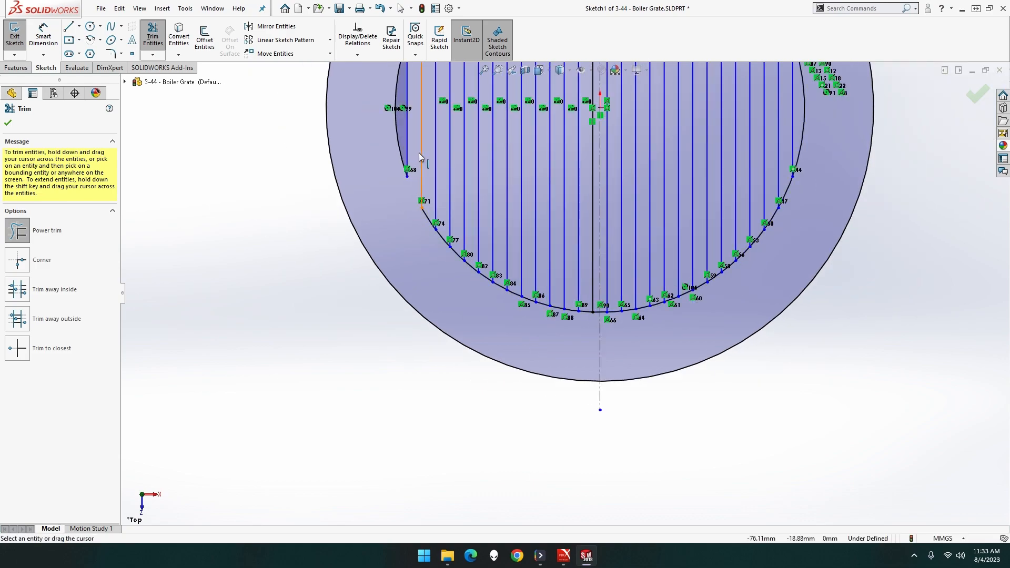
mouse_move(430, 250)
mouse_down()
mouse_move(432, 226)
mouse_move(439, 262)
mouse_move(457, 277)
mouse_move(472, 269)
mouse_move(472, 291)
mouse_move(592, 335)
mouse_move(619, 330)
mouse_move(620, 319)
mouse_move(675, 314)
mouse_up()
scroll(676, 314, down, 5)
mouse_move(607, 310)
mouse_down()
mouse_move(608, 287)
mouse_move(655, 294)
mouse_up()
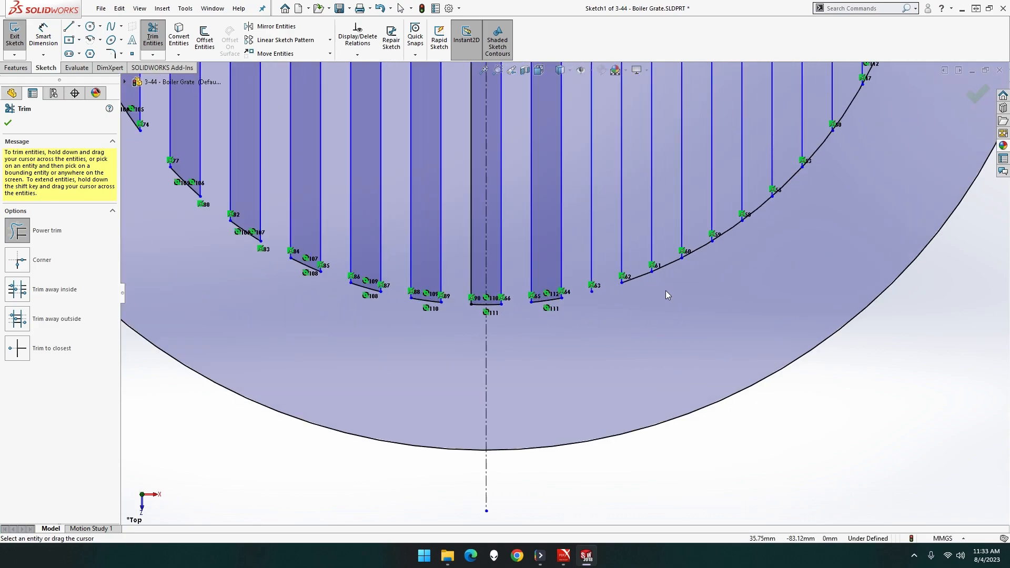
Step: Undo the last trim and power trim the remaining alternate arc segments on the inner circle's lower right
key(ctrl+z)
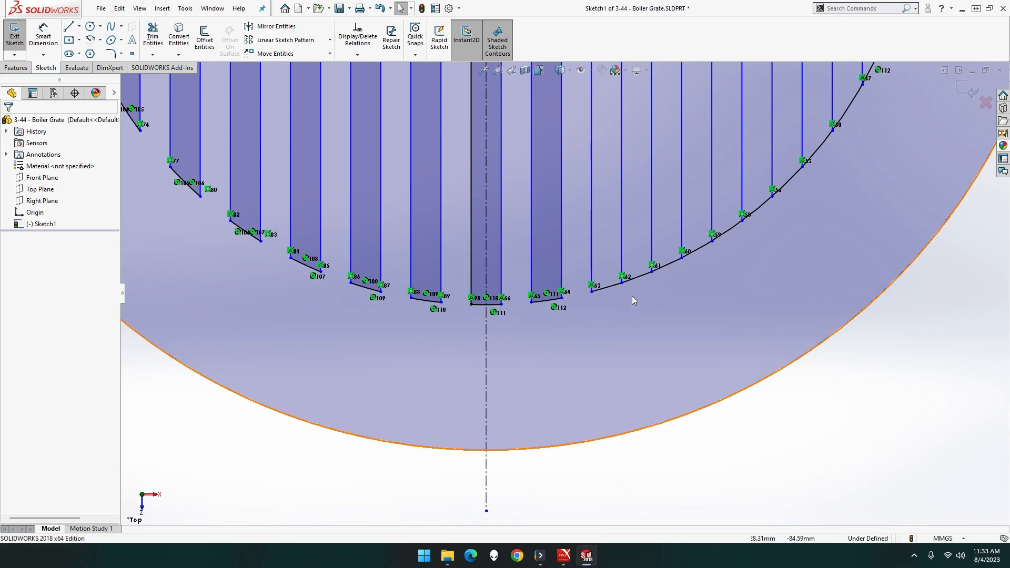
click(642, 274)
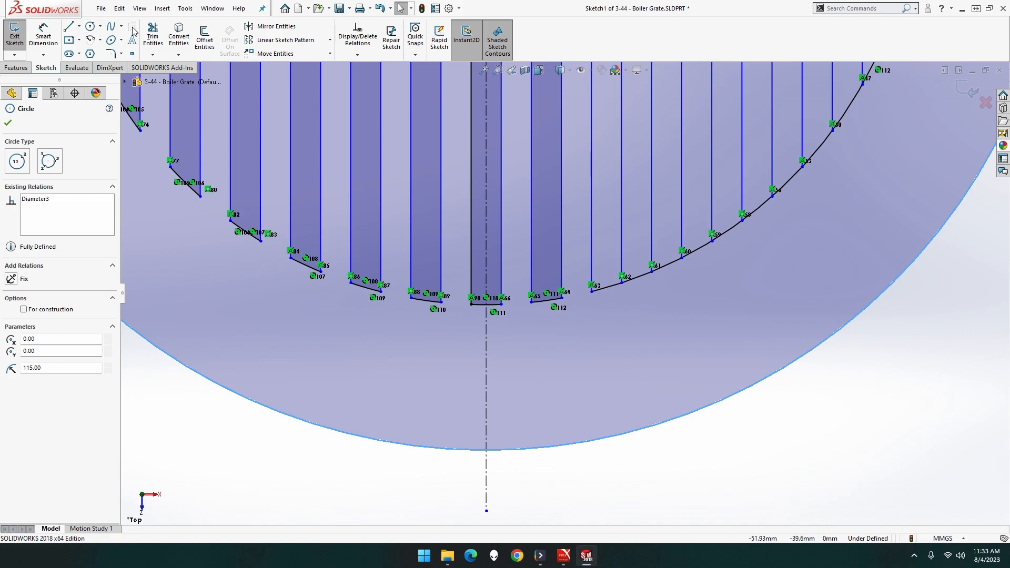
click(152, 38)
mouse_move(632, 301)
mouse_down()
mouse_move(708, 282)
mouse_move(705, 247)
mouse_move(751, 242)
mouse_move(795, 196)
mouse_up()
scroll(821, 159, up, 5)
scroll(714, 159, down, 8)
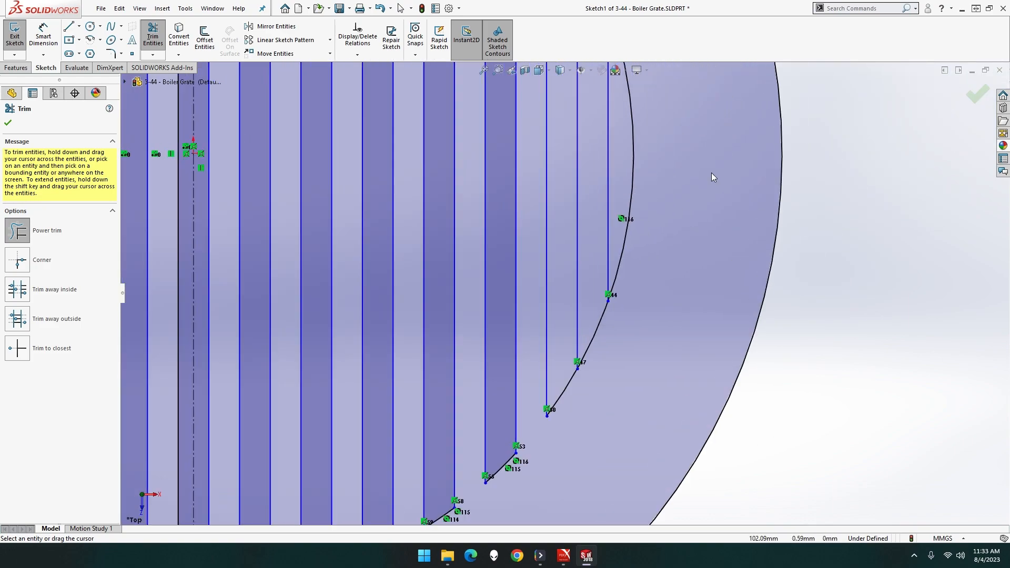
scroll(629, 340, up, 8)
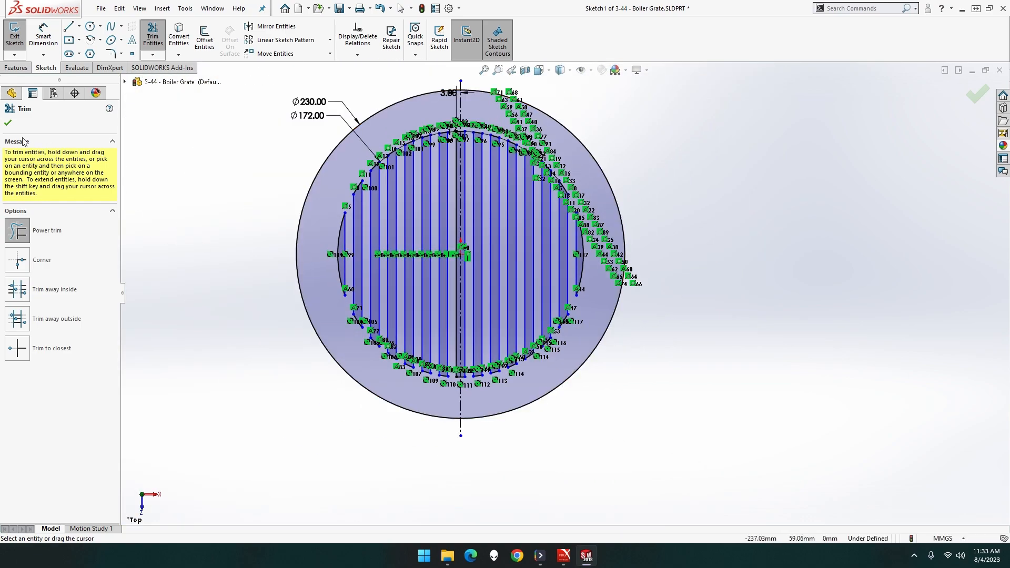
Step: Finish trimming and extrude the grate sketch as a blind boss 3 mm deep
click(9, 123)
click(16, 67)
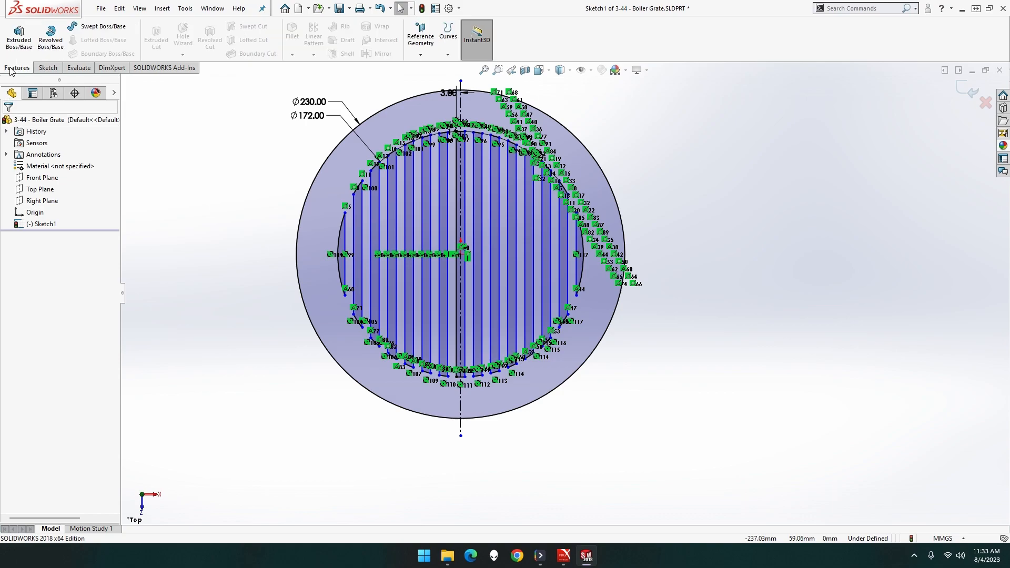
click(19, 42)
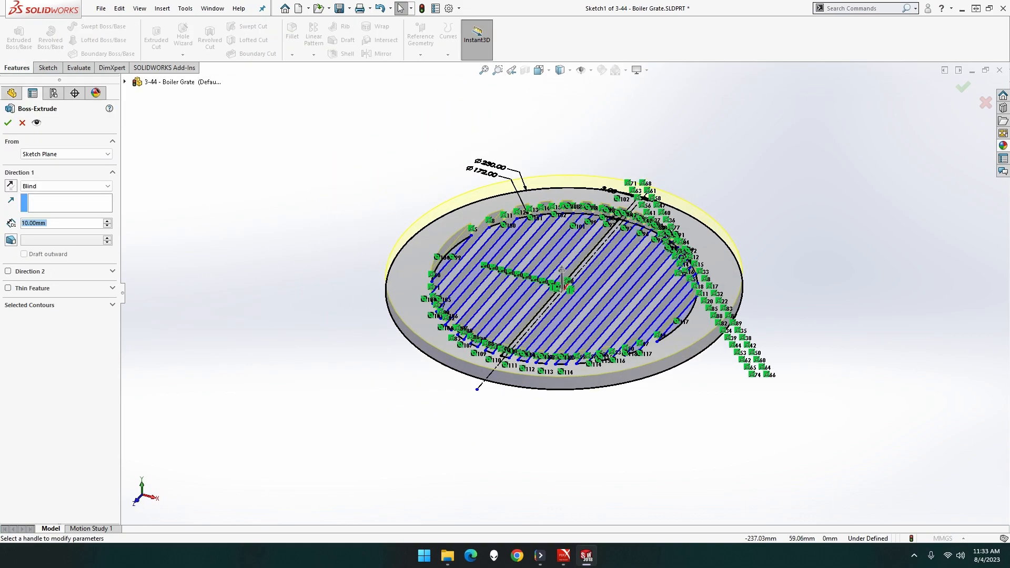
text(3)
key(Return)
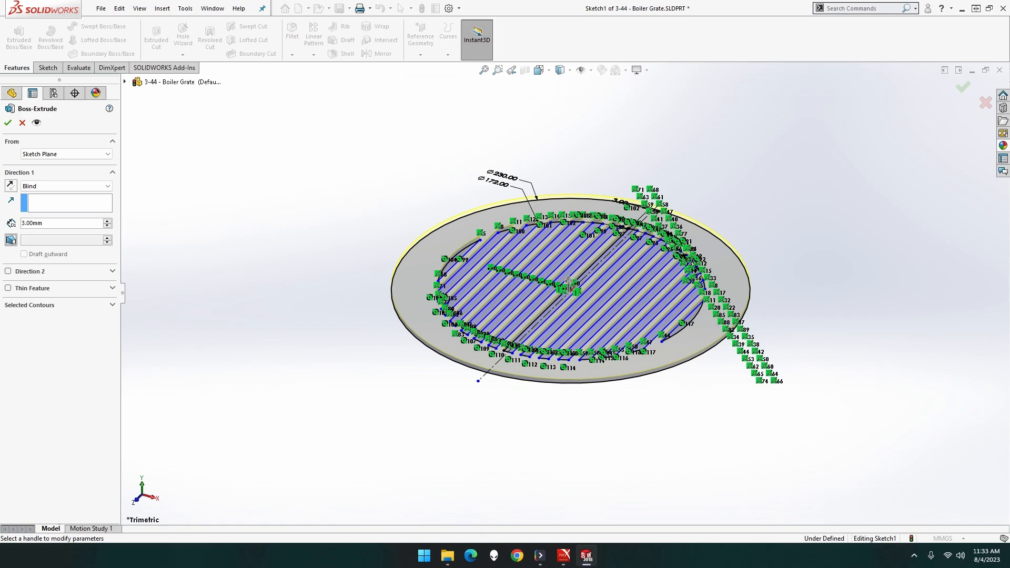
click(8, 122)
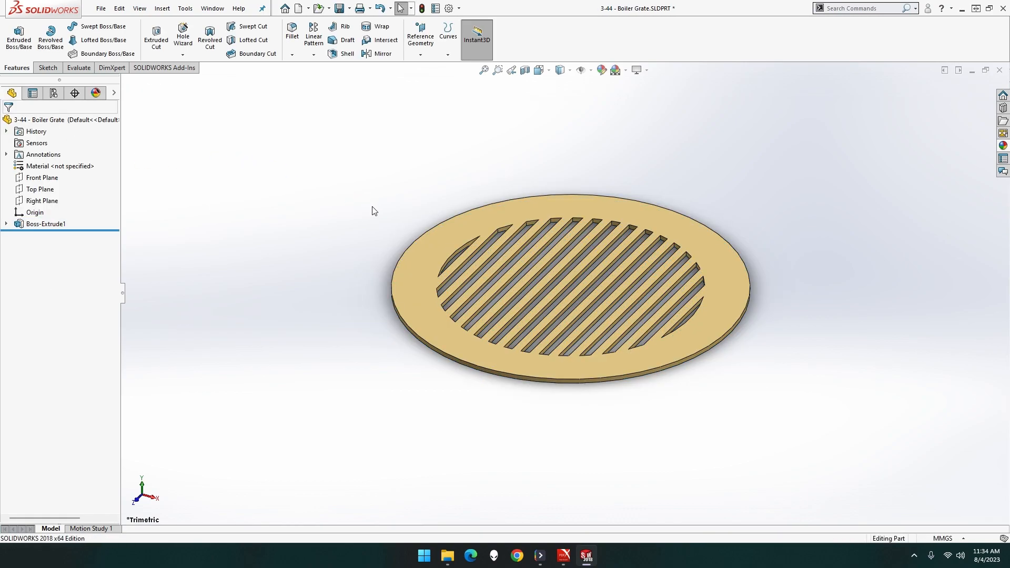
Step: Apply the brushed steel appearance from the Metal > Steel library to the whole Boiler Grate part
middle_drag(361, 228, 443, 273)
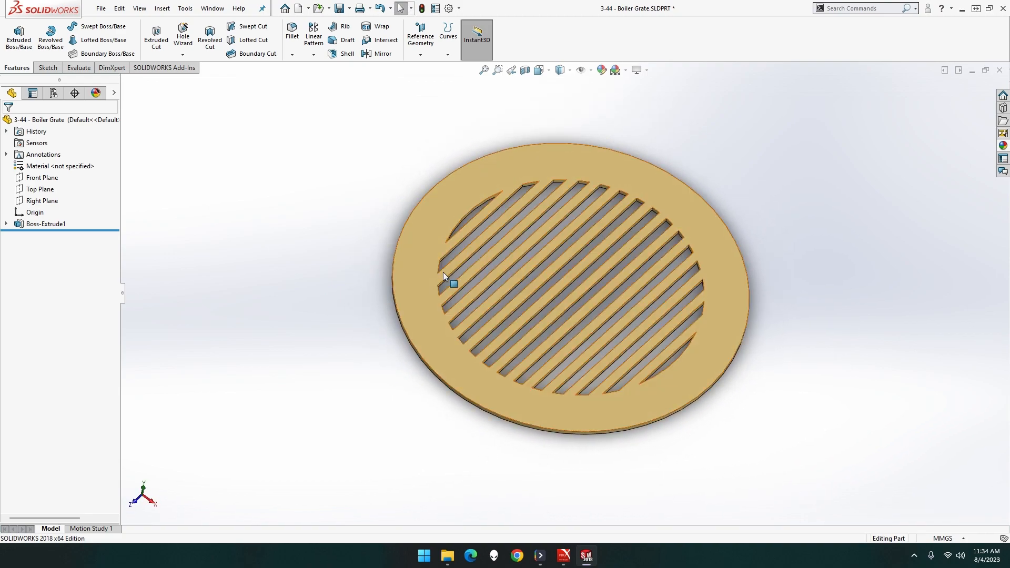
click(1004, 146)
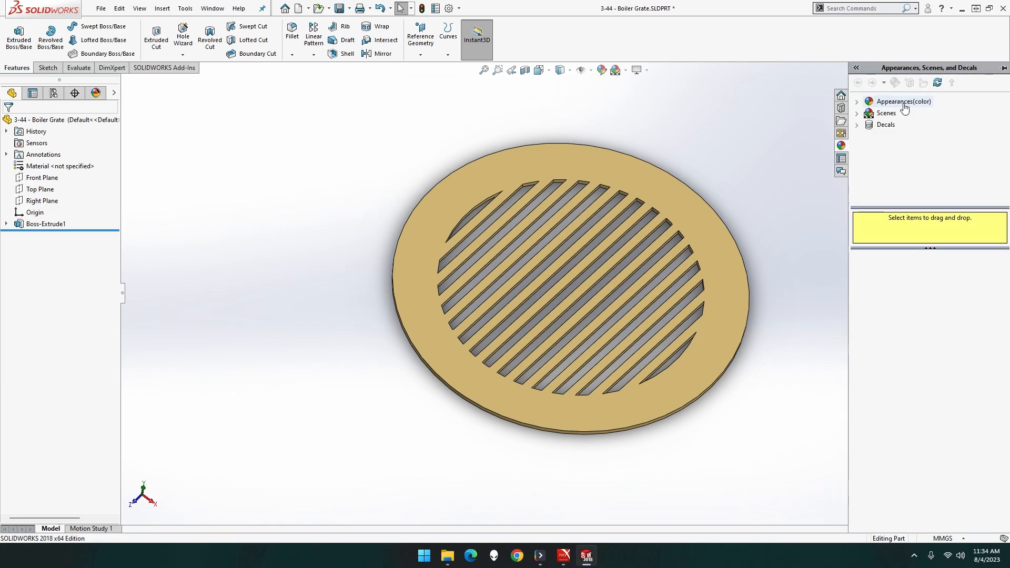
click(911, 114)
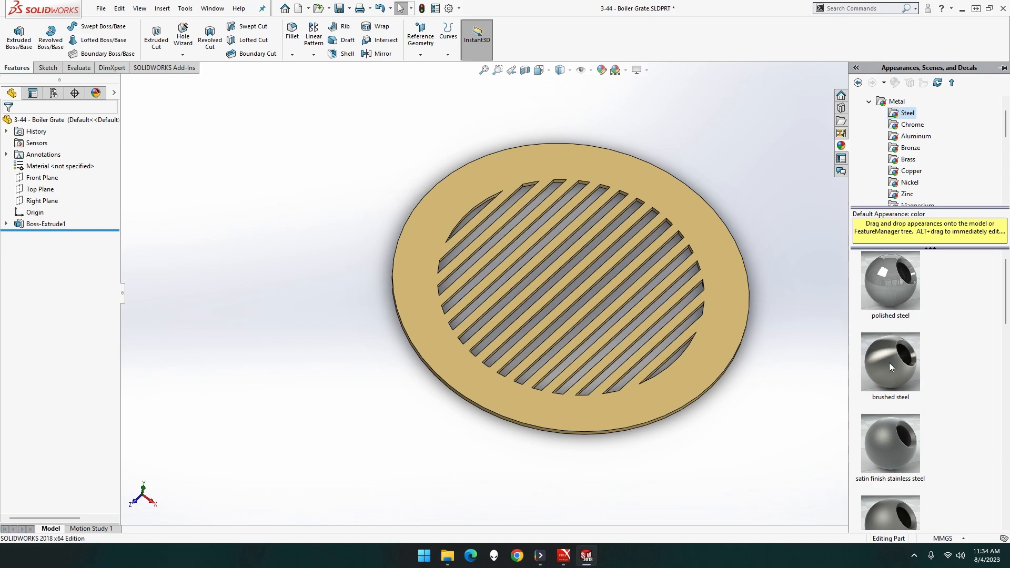
drag(889, 362, 733, 306)
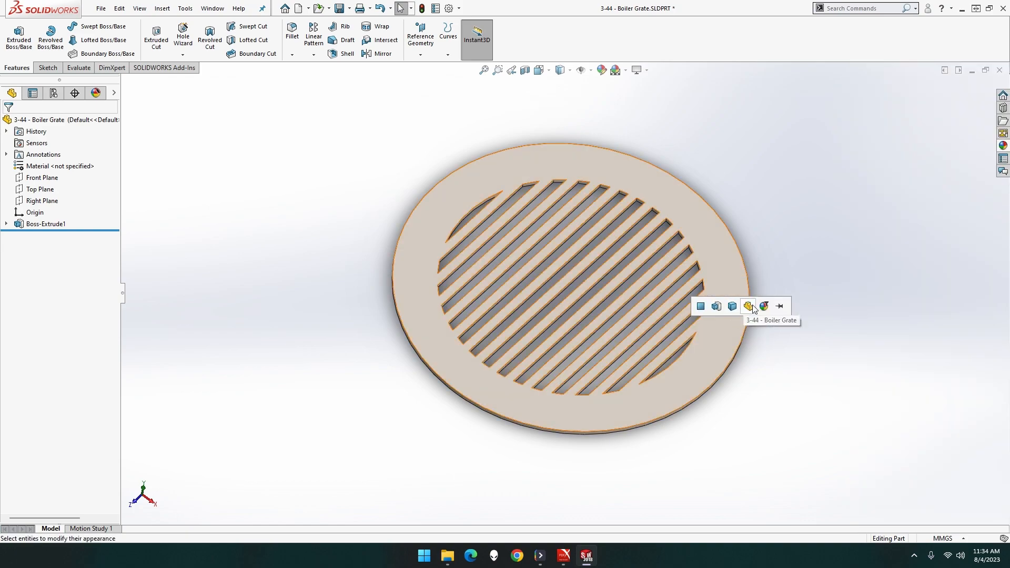
click(751, 306)
Step: View the grate's underside face straight on and start a new sketch on it
middle_drag(766, 372, 750, 342)
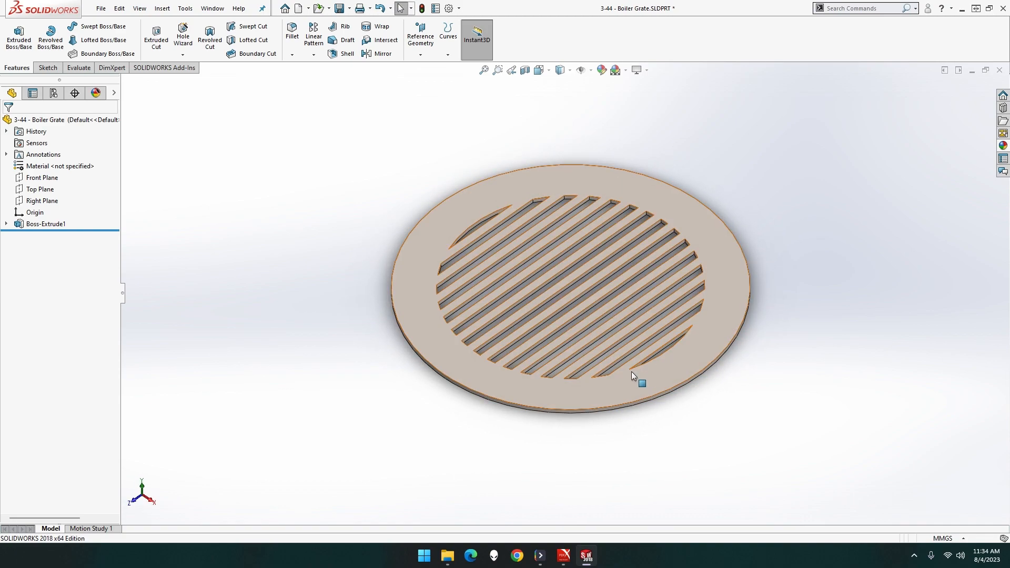
middle_drag(604, 406, 664, 221)
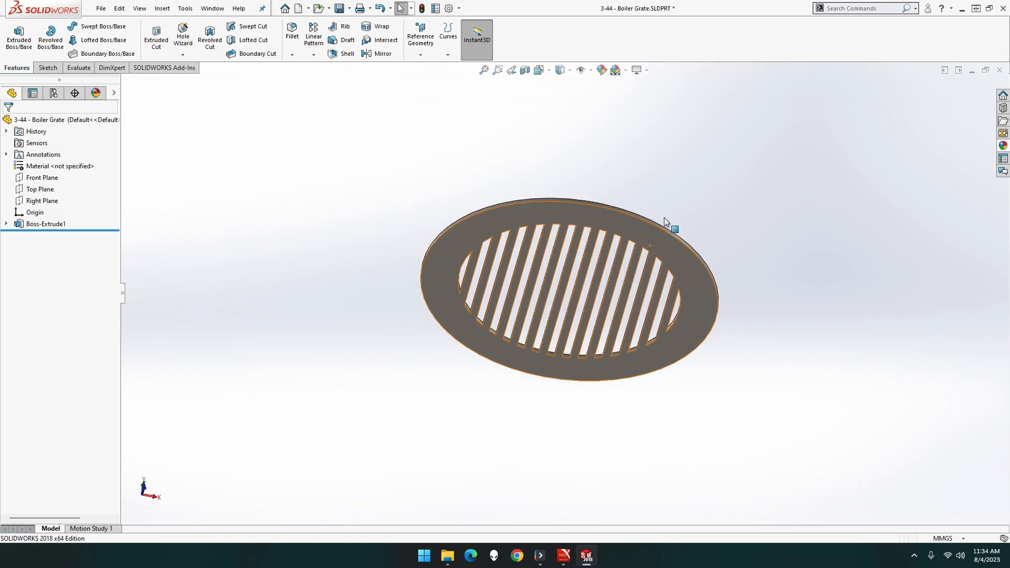
click(645, 230)
right_click(645, 230)
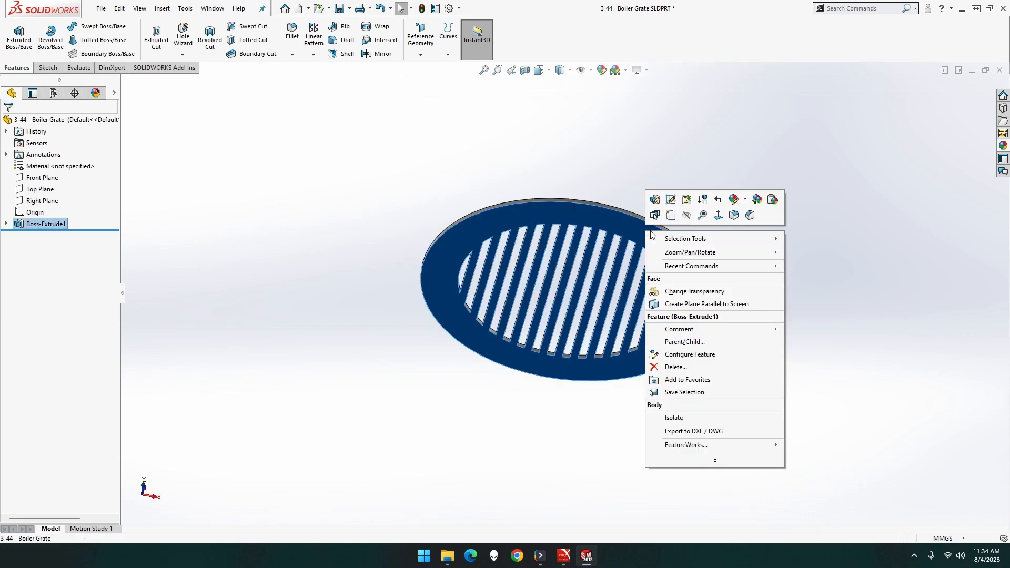
click(713, 217)
right_click(718, 230)
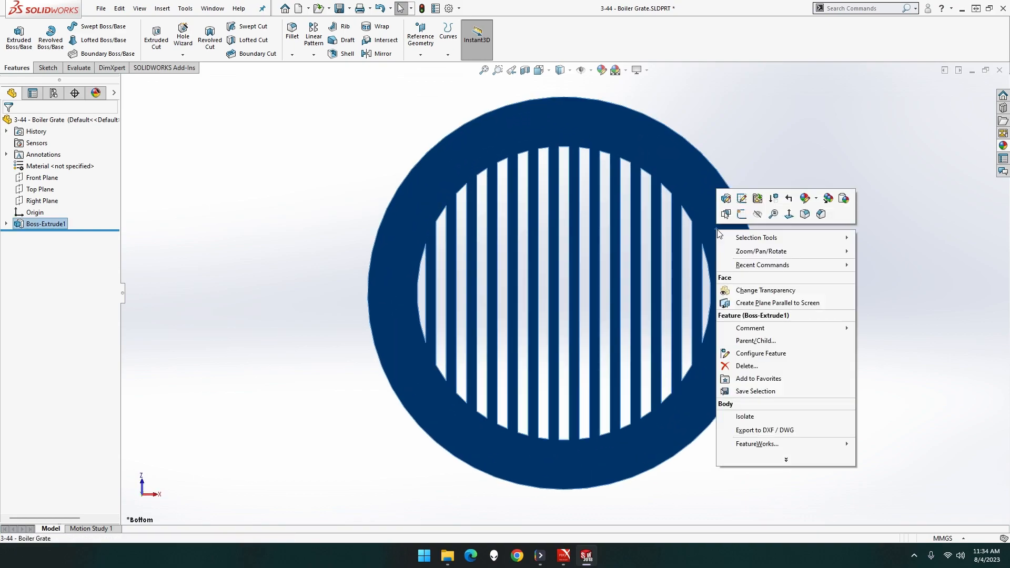
click(784, 205)
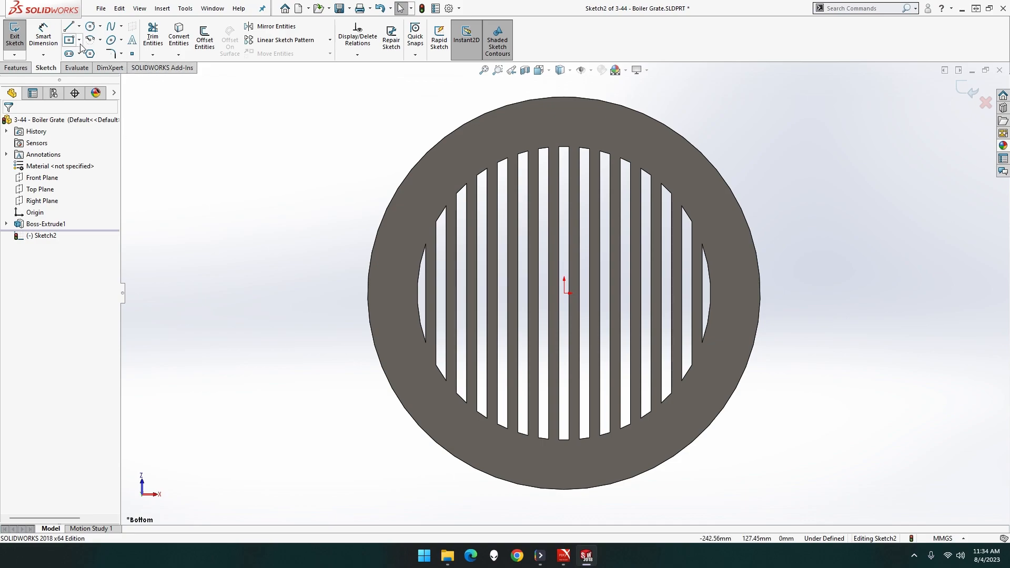
Step: Sketch two circles centred on the origin, one of 86 mm radius along the slot outline and one of about 98.7 mm radius
click(91, 27)
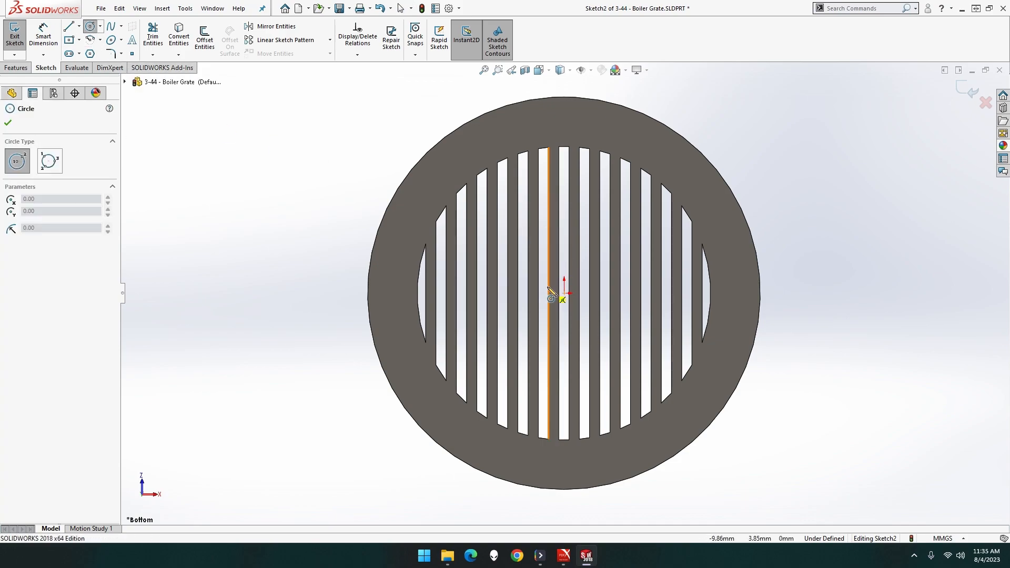
click(564, 292)
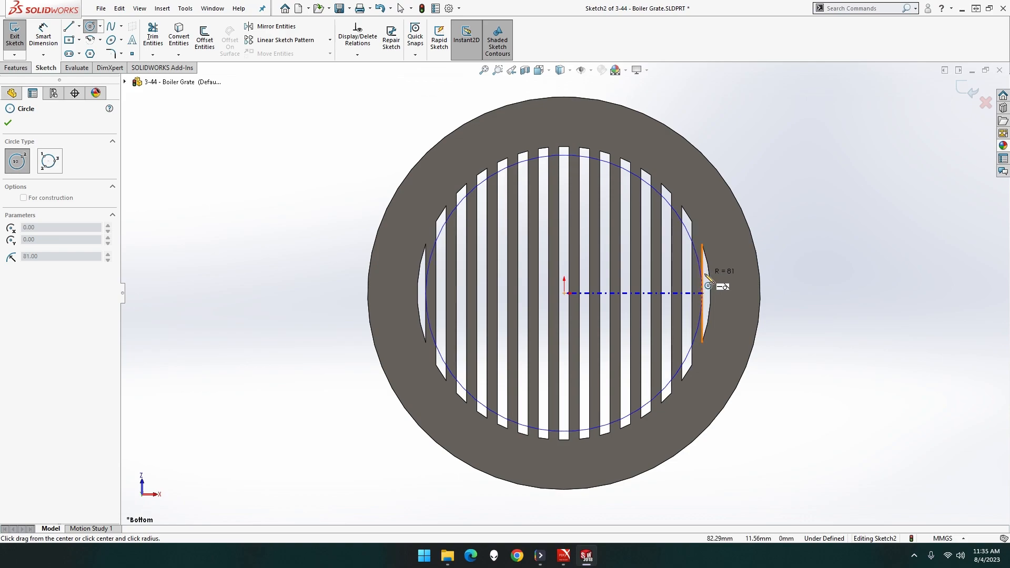
click(715, 273)
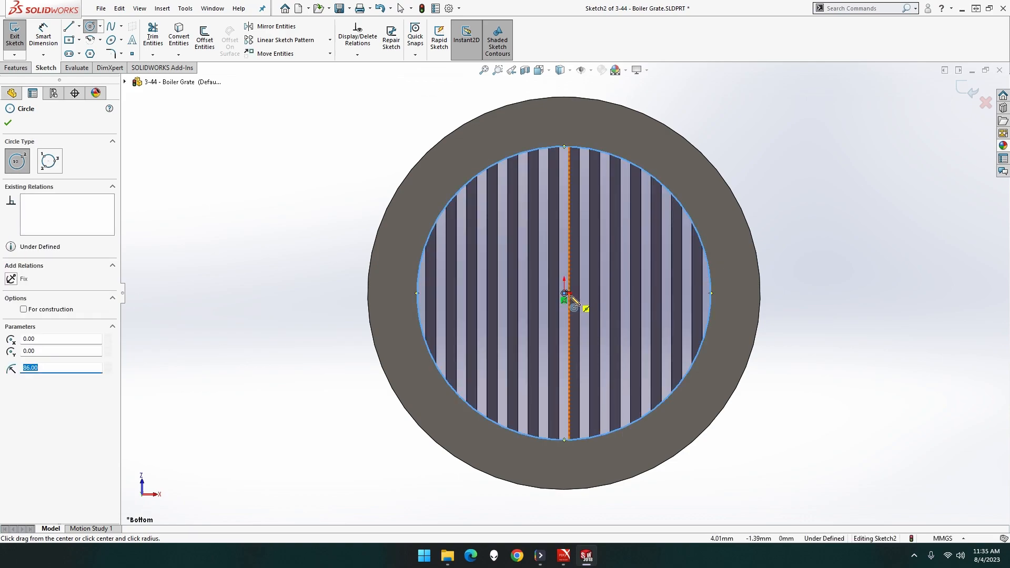
click(564, 292)
click(732, 263)
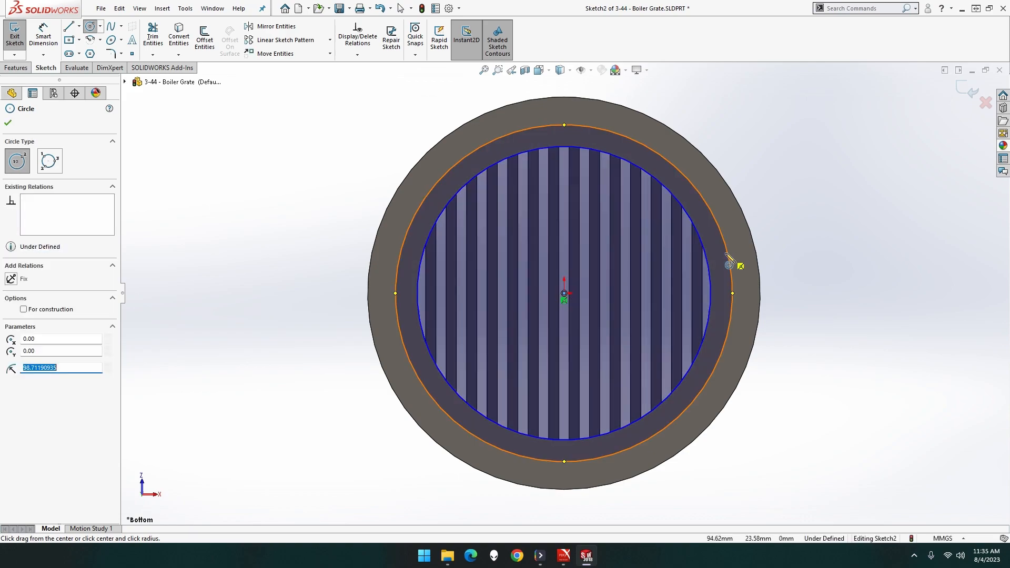
Step: Sketch an open three-line U around the ring: left vertical about 214 mm, bottom horizontal about 278 mm, near-vertical right about 212 mm
click(70, 28)
click(343, 125)
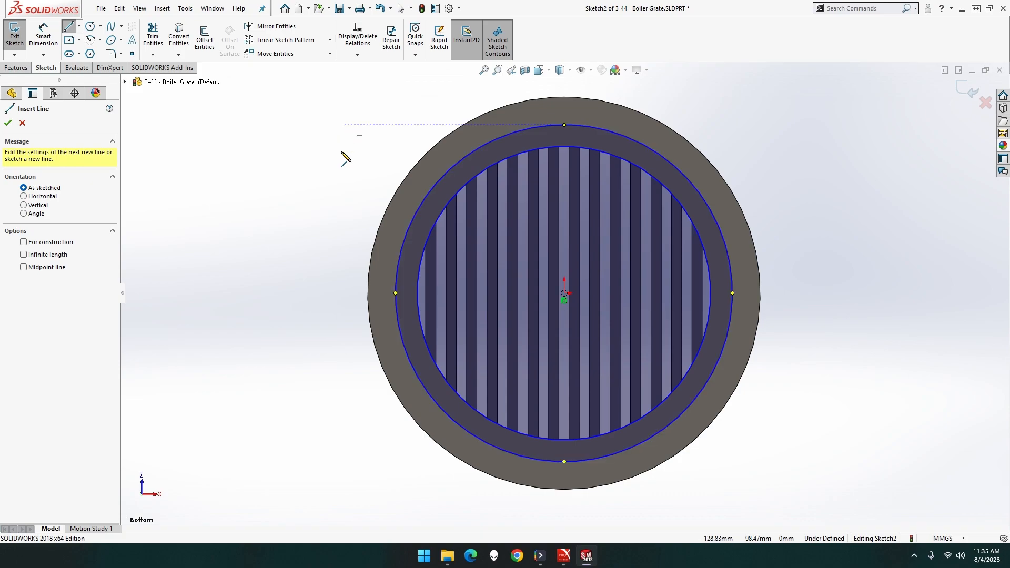
click(344, 490)
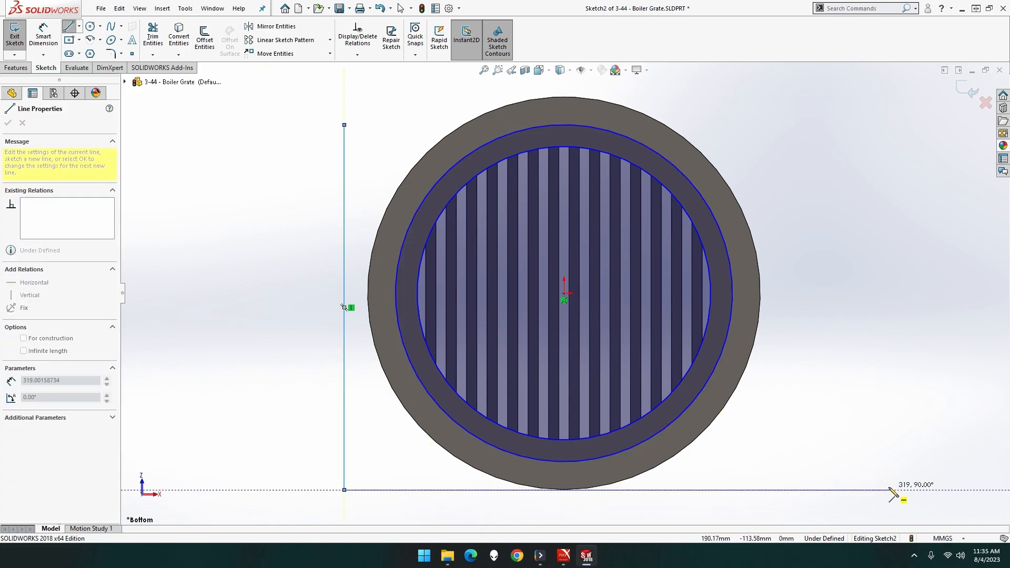
double_click(819, 491)
click(811, 127)
key(Escape)
key(Escape)
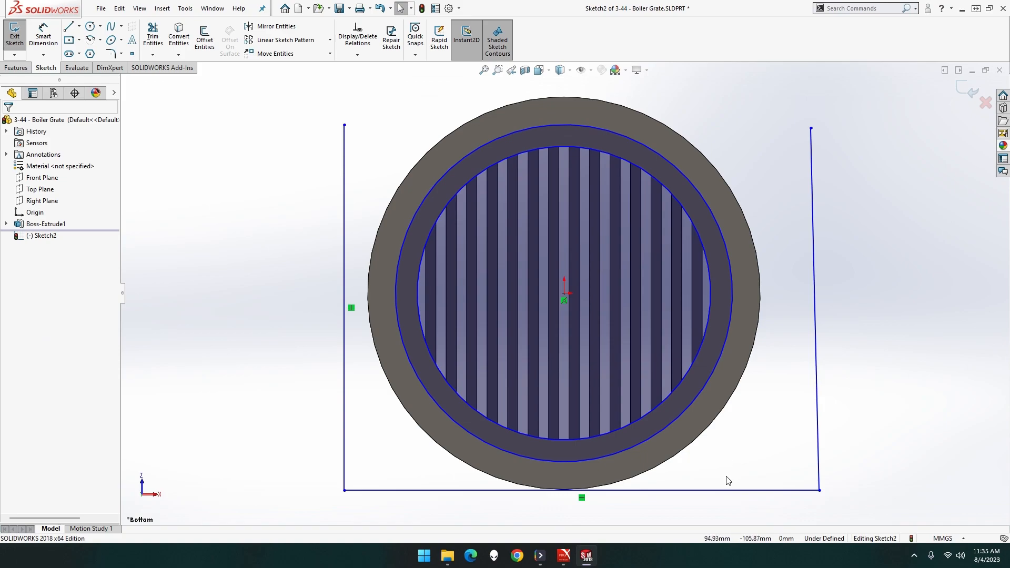
Step: Delete the horizontal line below the ring and make the slanted line on its right vertical
click(725, 491)
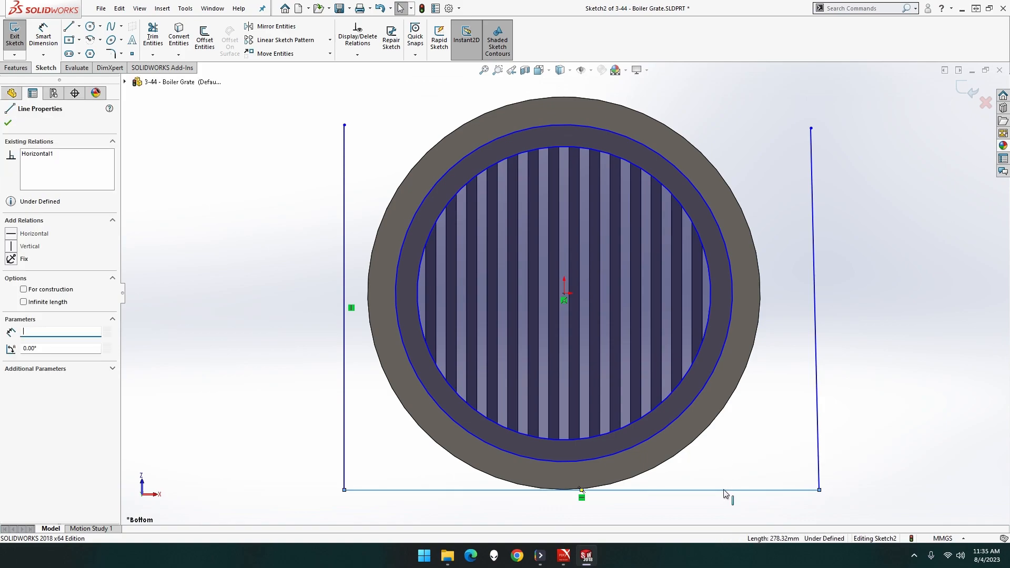
key(BackSpace)
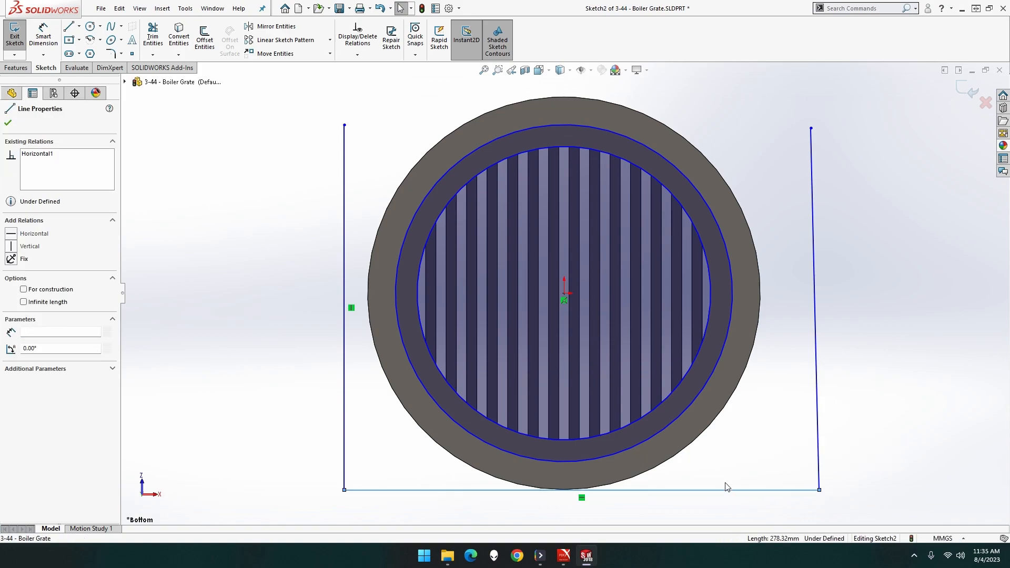
click(734, 477)
click(729, 491)
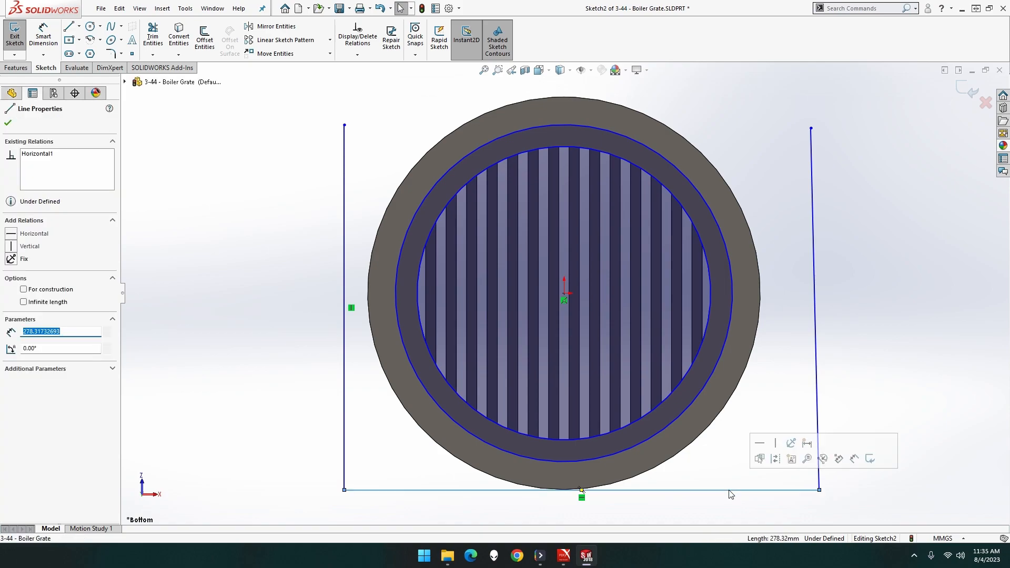
key(Delete)
click(817, 440)
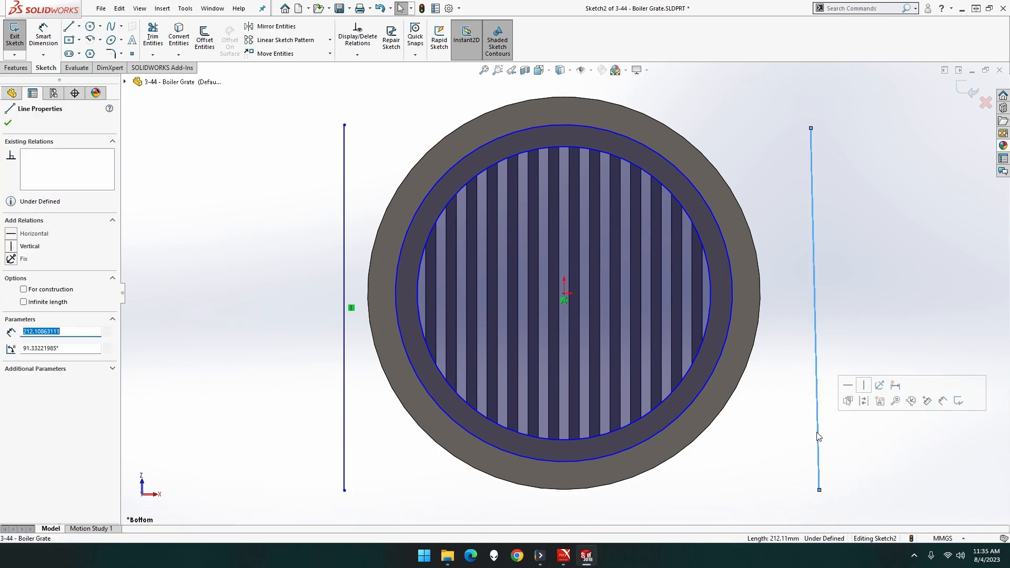
click(861, 388)
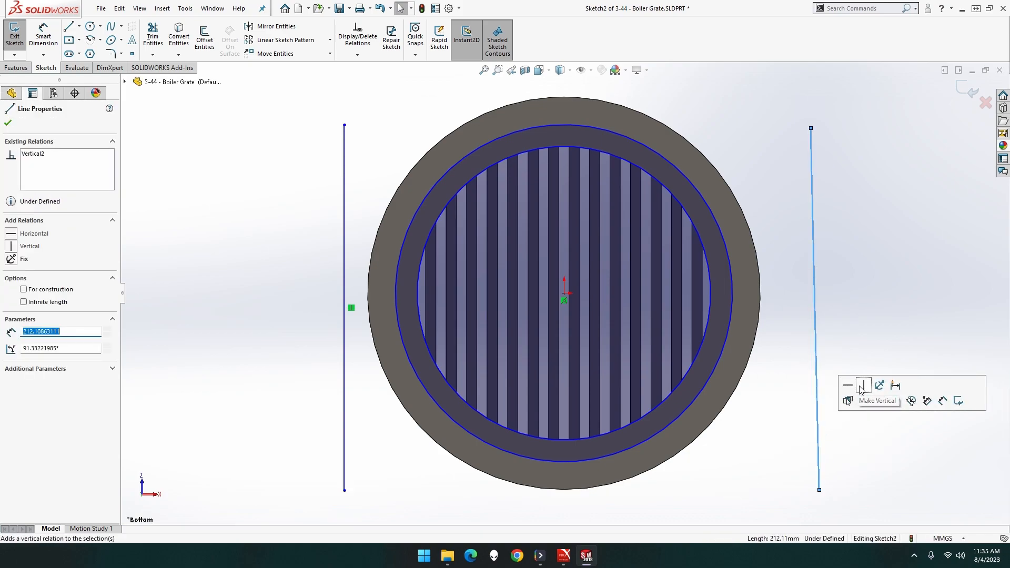
click(766, 397)
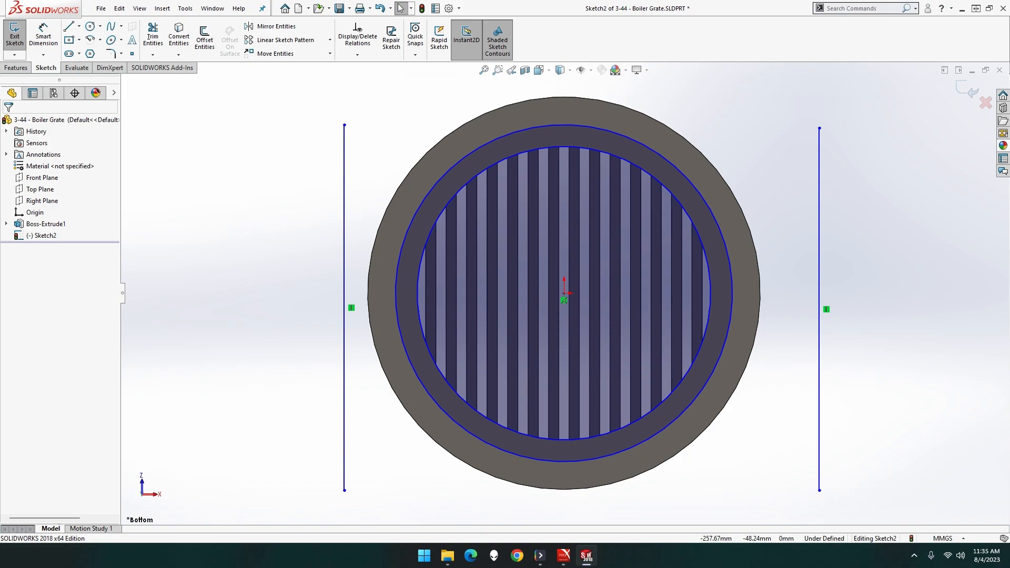
Step: Dimension the distance between the two vertical lines and set it to 182 mm
click(45, 43)
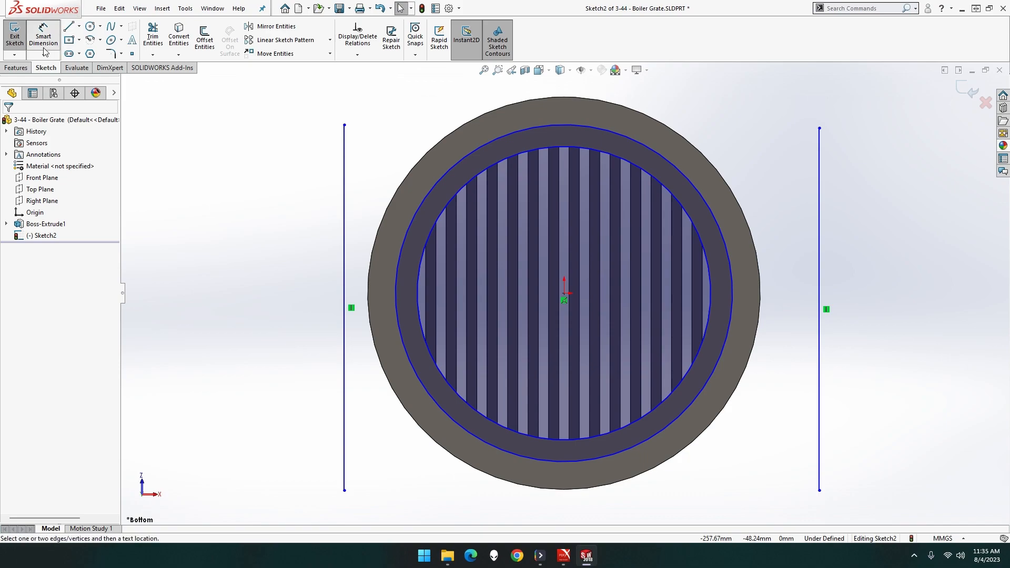
click(345, 153)
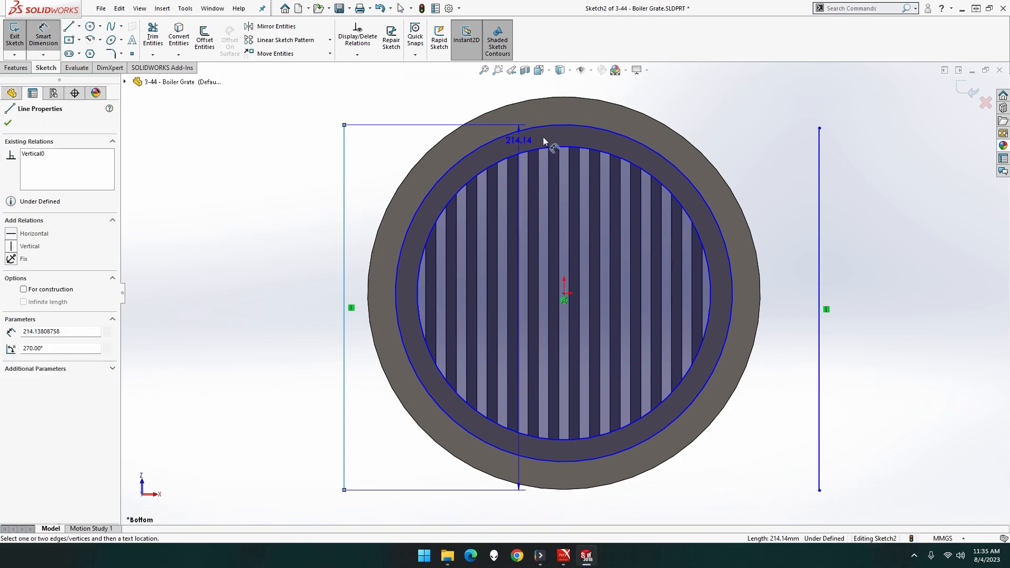
click(818, 158)
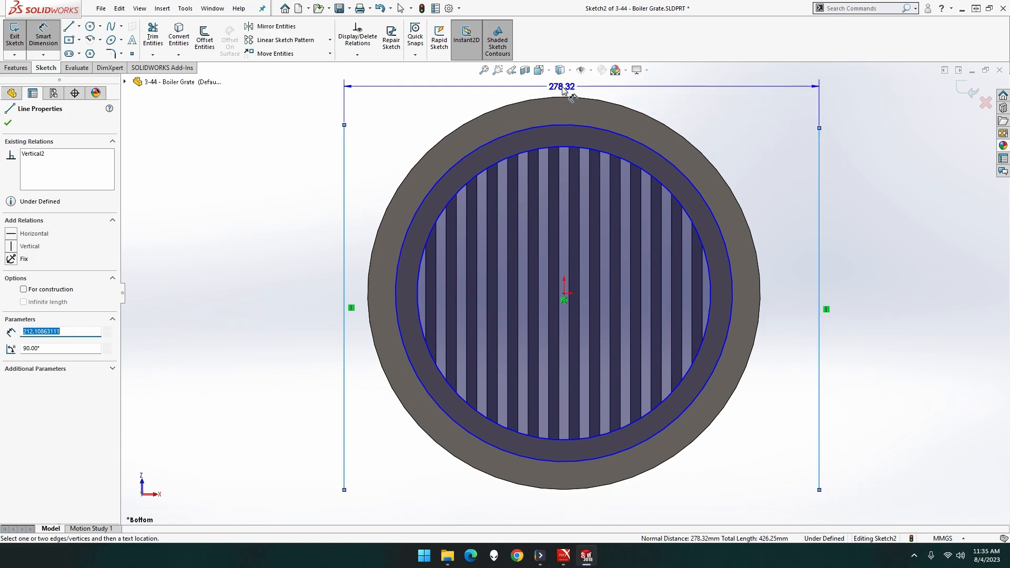
click(562, 90)
text(182)
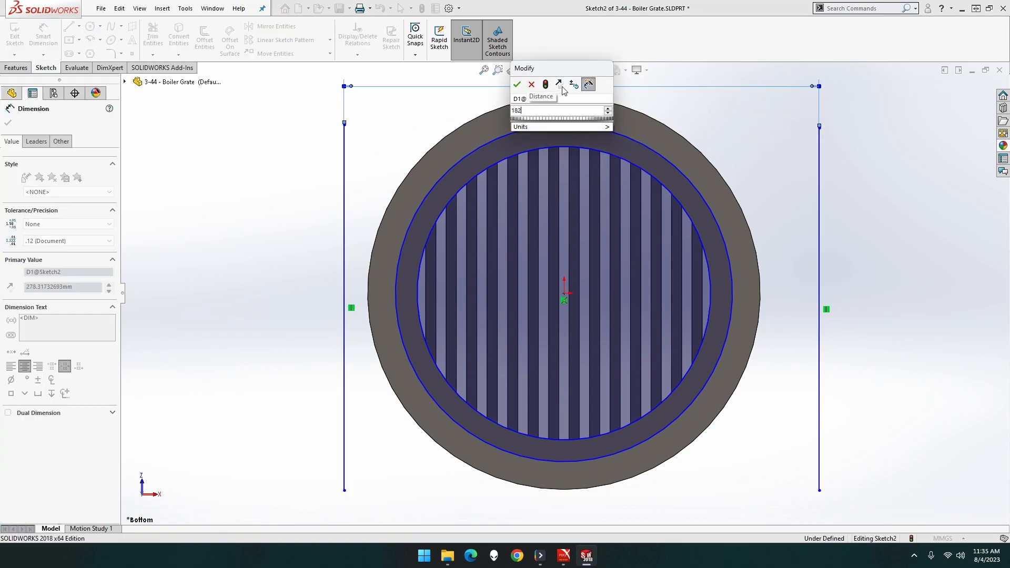
key(Return)
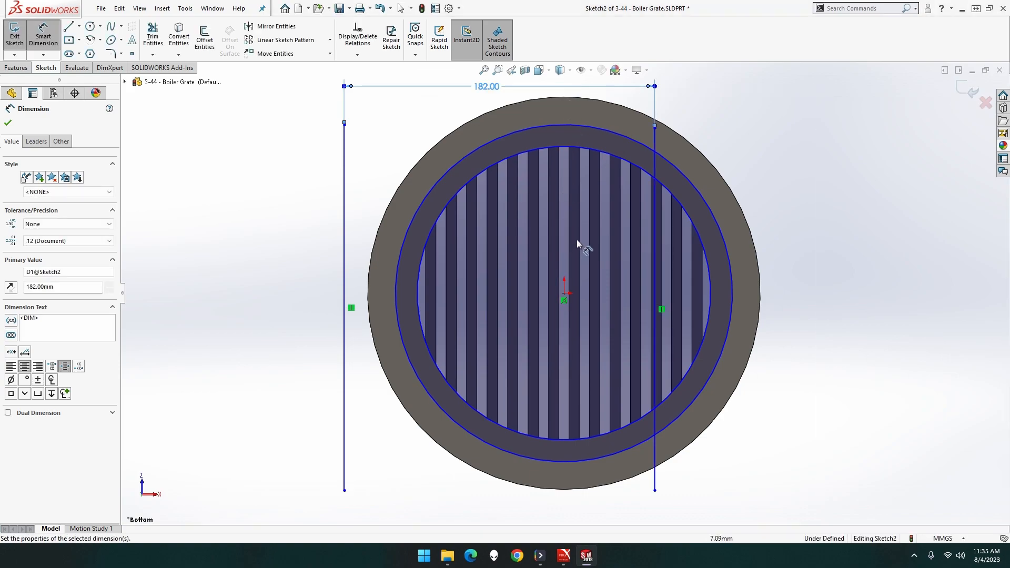
Step: Dimension the left vertical line's distance from the origin and set it to 182/2 (91 mm)
click(564, 293)
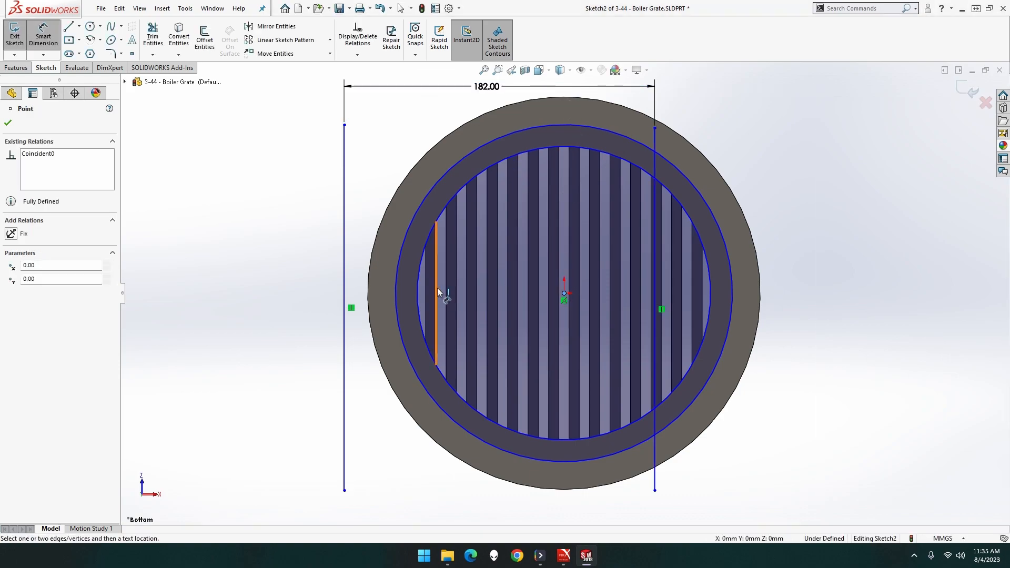
click(344, 288)
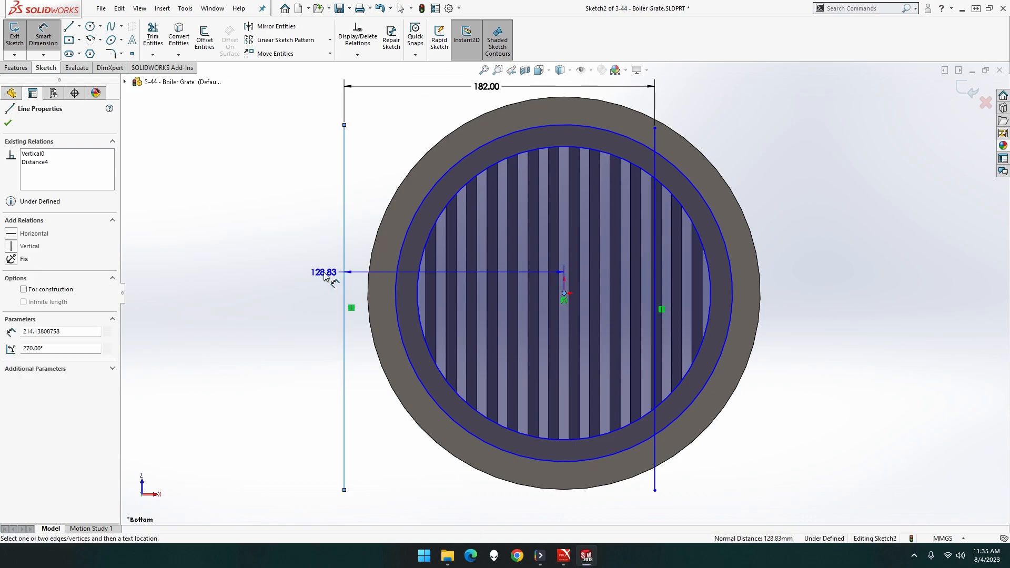
click(300, 279)
text(182/2)
key(Return)
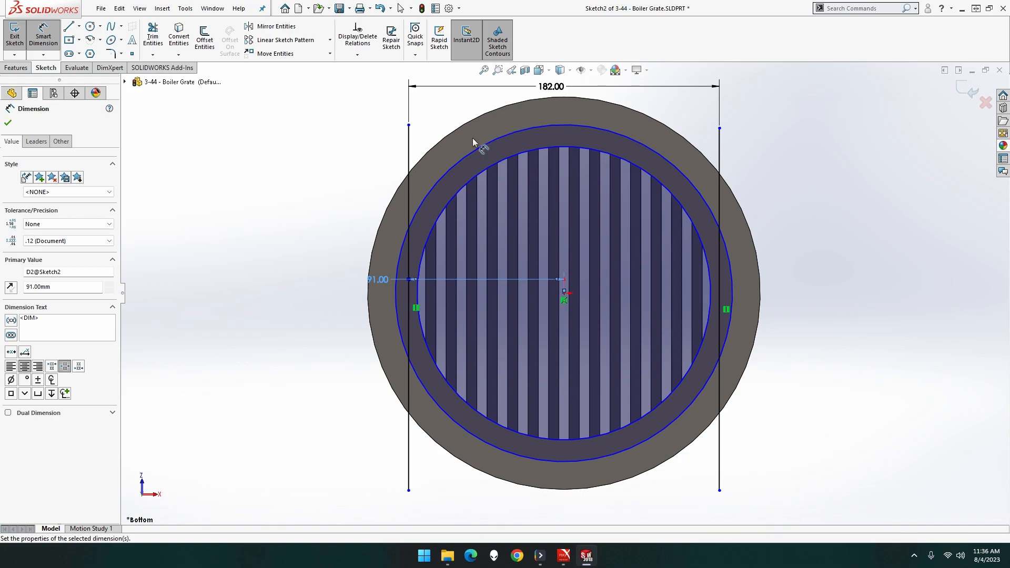
double_click(376, 281)
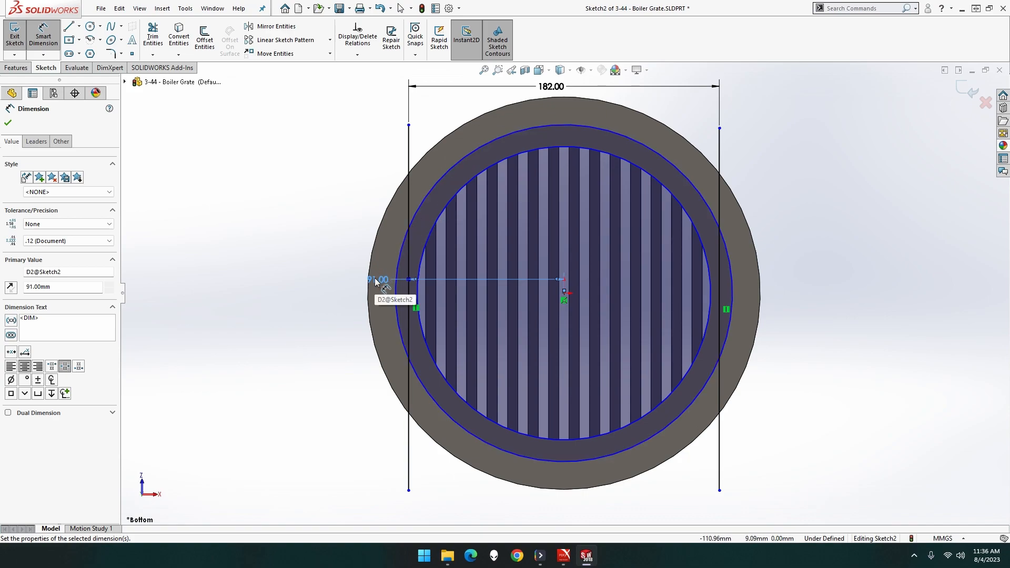
Step: Delete the 91 mm and 182 mm dimensions that locate the two vertical lines
key(Return)
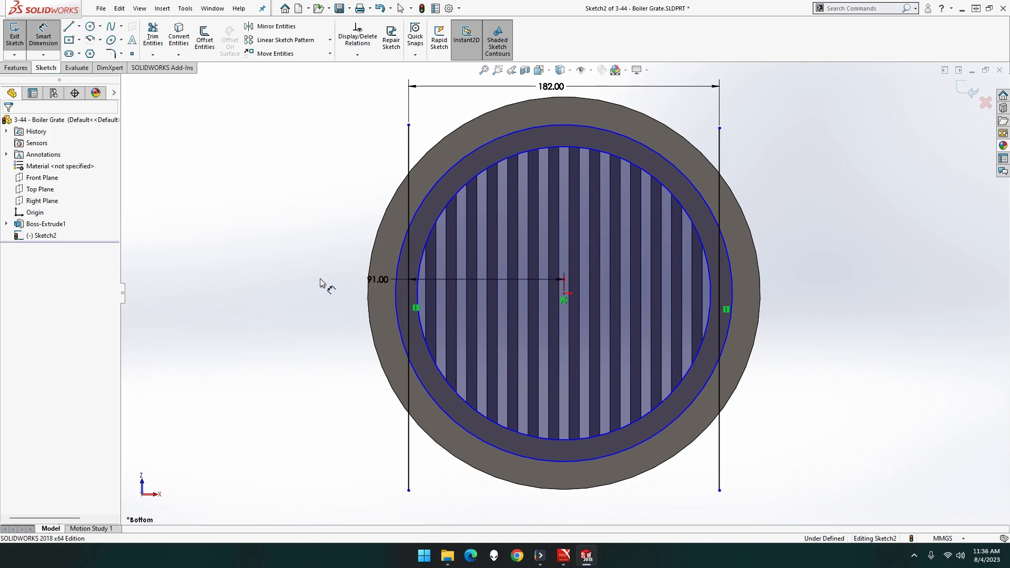
drag(375, 279, 322, 280)
click(319, 279)
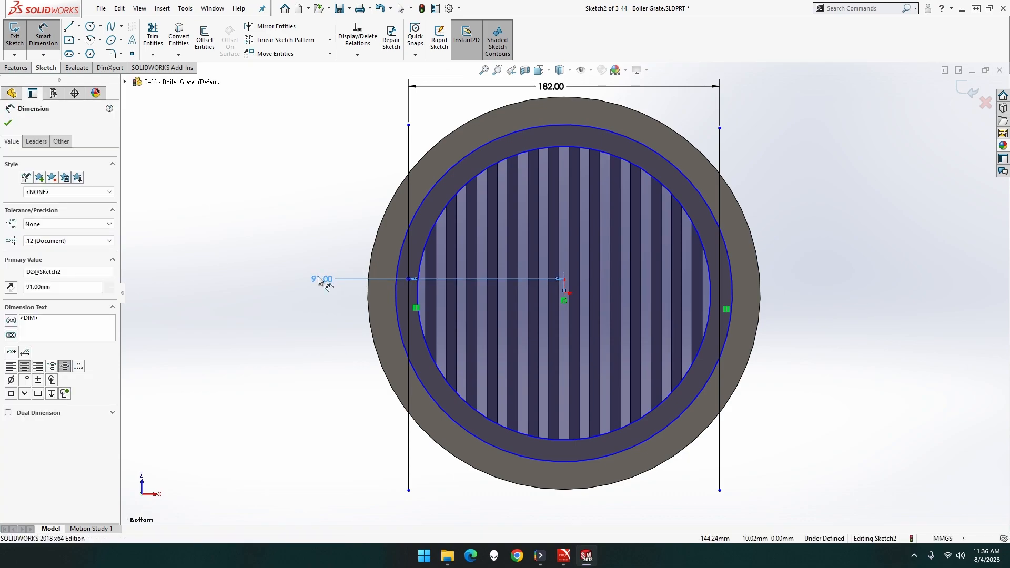
key(Delete)
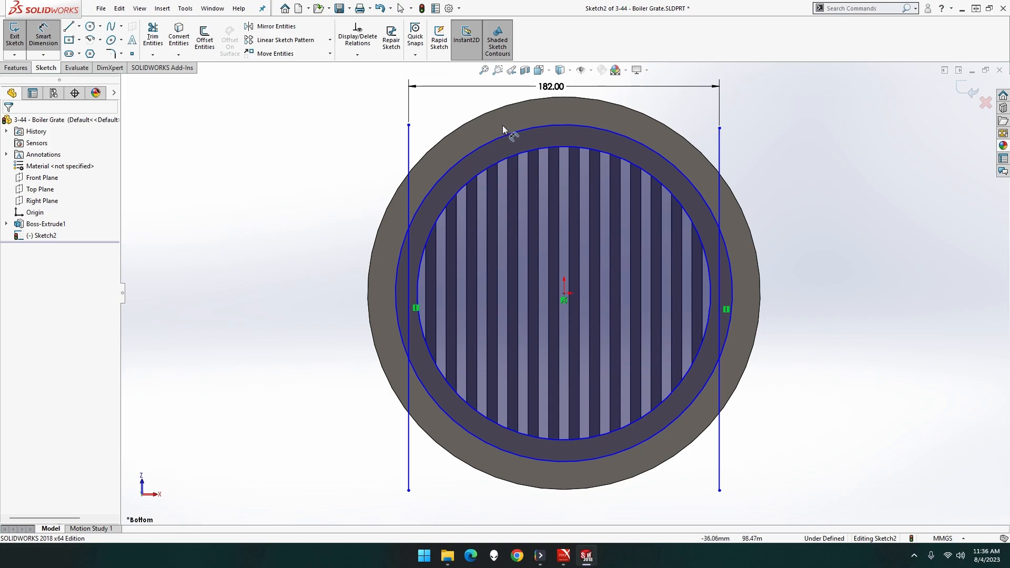
click(542, 86)
key(Return)
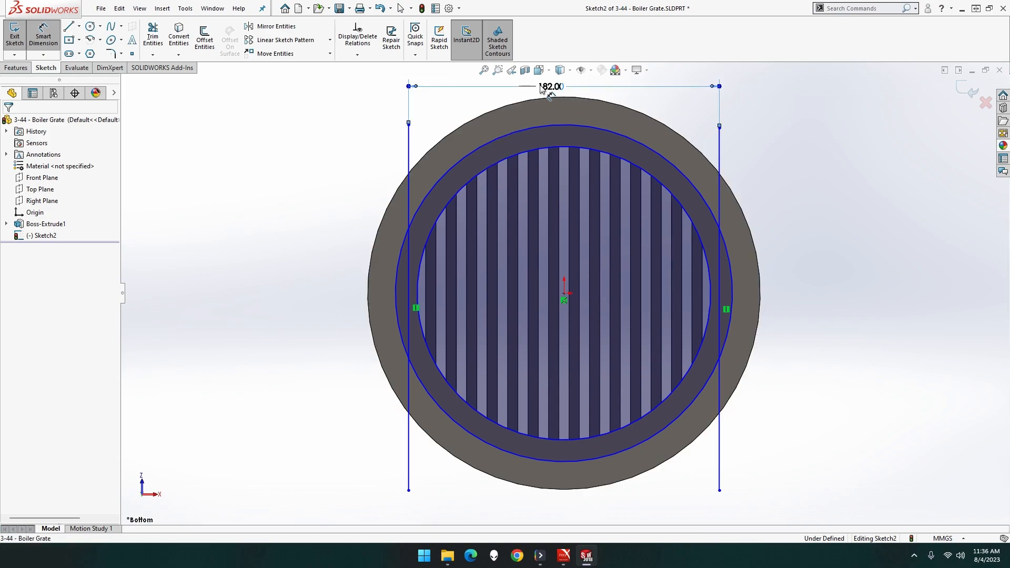
click(523, 87)
key(Delete)
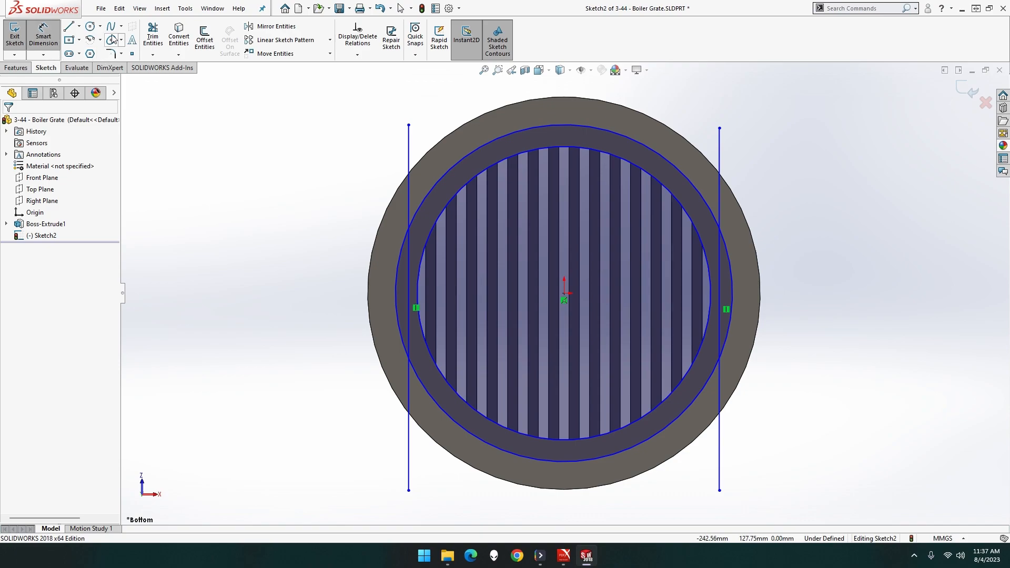
Step: Dimension the diameter of the outer ring circle and set it to 182 mm
click(58, 42)
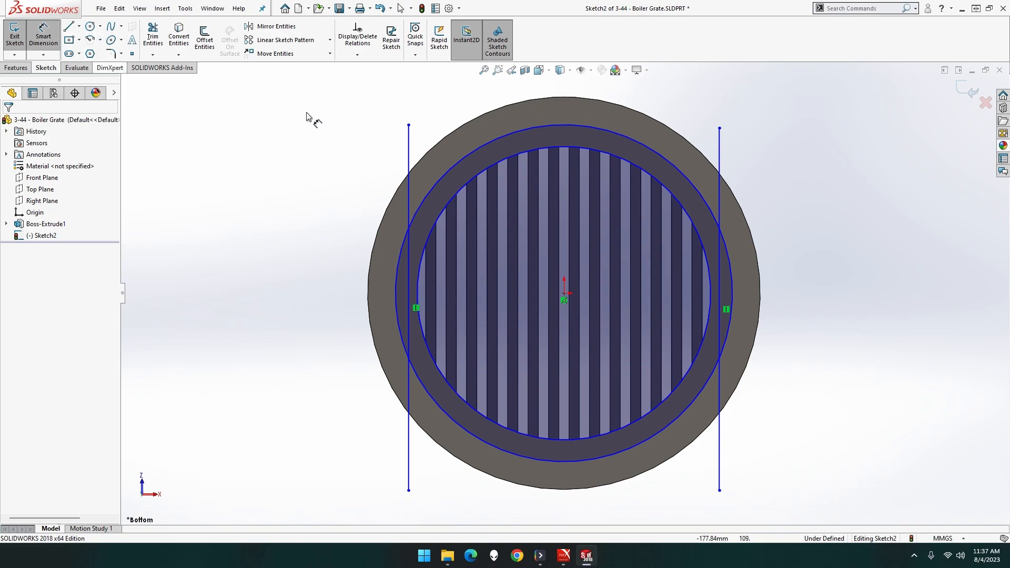
click(457, 162)
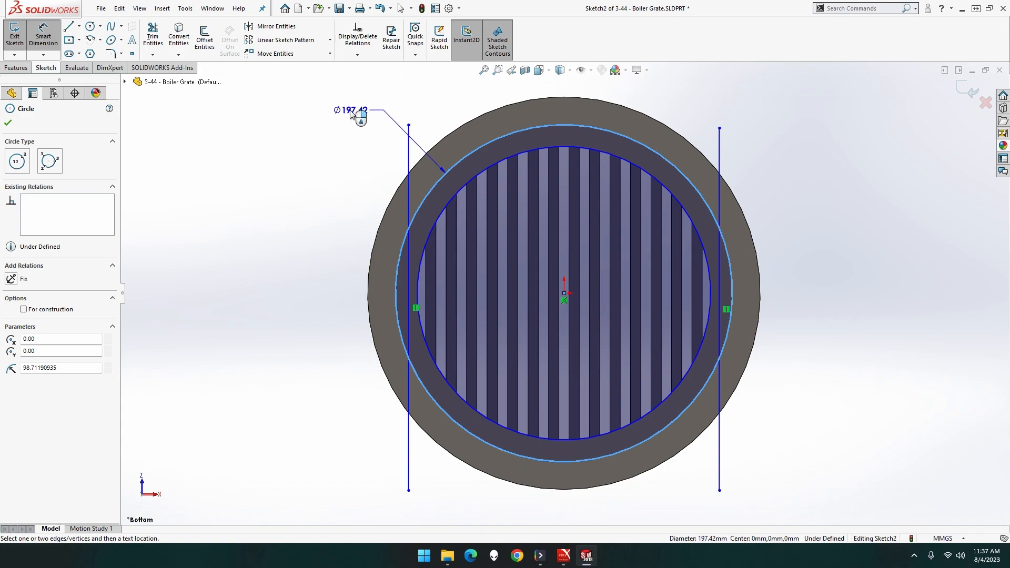
click(350, 111)
text(182)
key(Return)
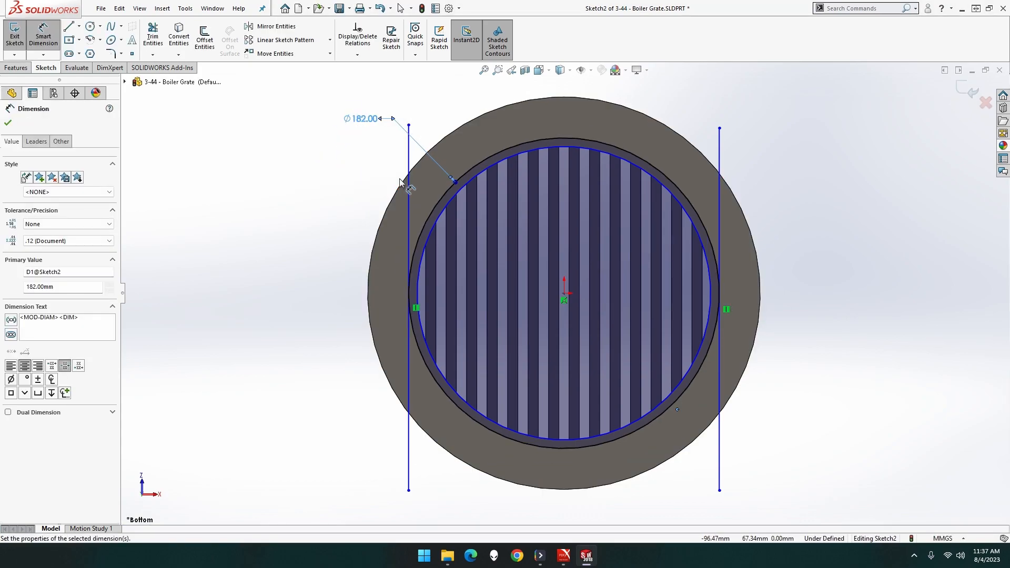
key(Escape)
Step: Shorten the two vertical lines to about 67 mm on the left and 61 mm on the right, shifting both slightly outside the ring
drag(409, 125, 401, 226)
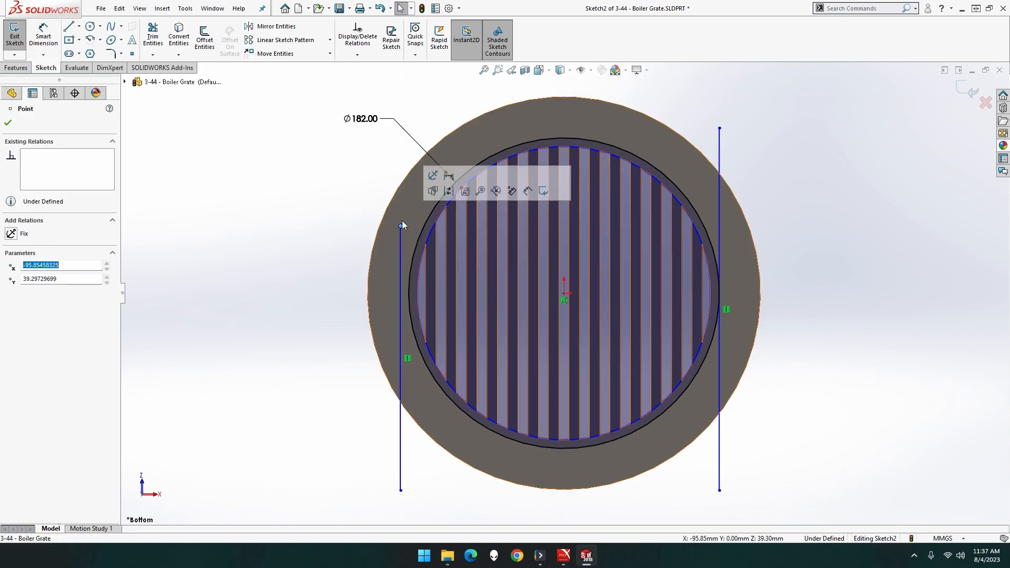
drag(399, 489, 402, 339)
drag(720, 490, 730, 353)
drag(730, 129, 727, 262)
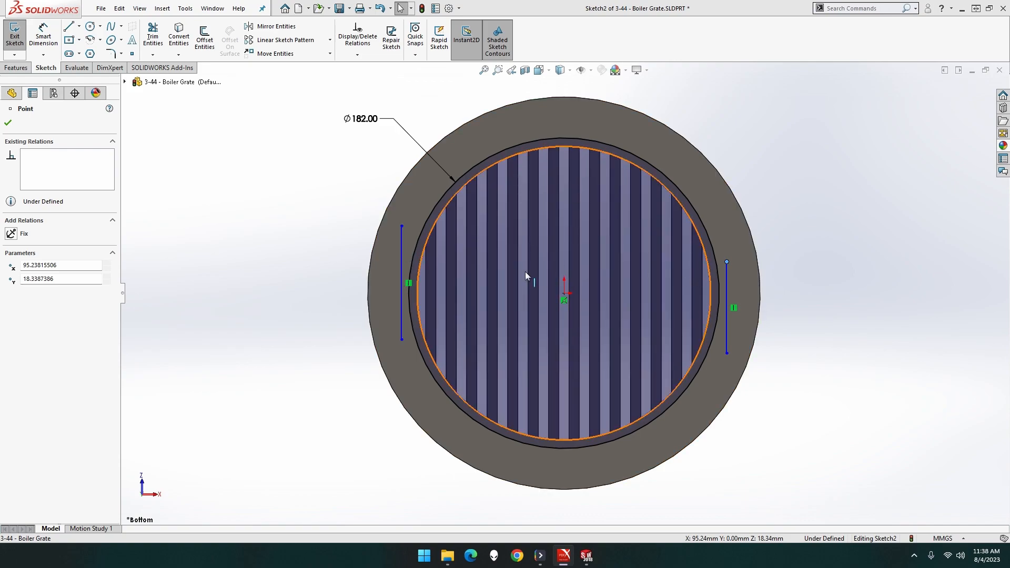
drag(727, 262, 728, 249)
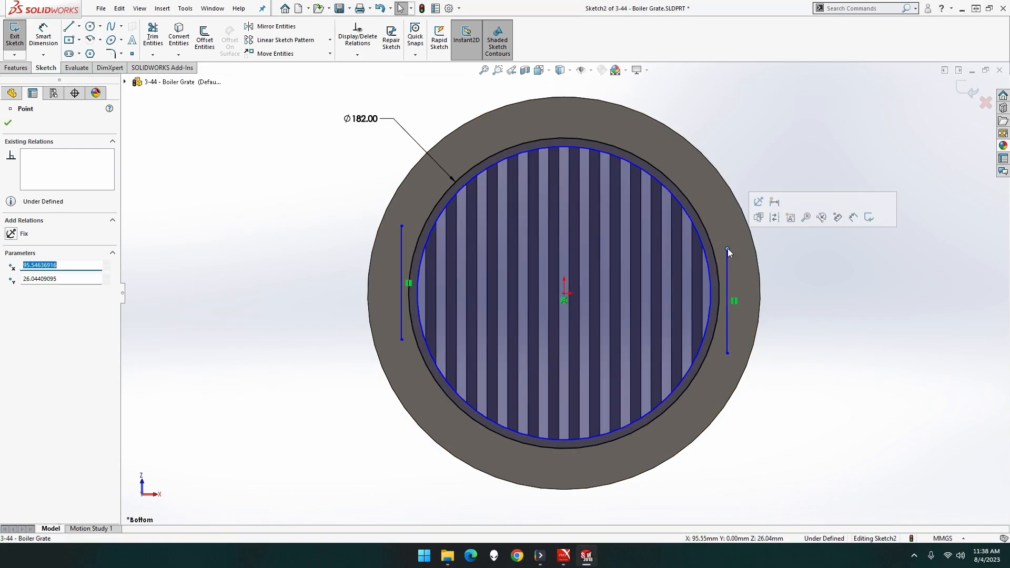
Step: Delete both vertical lines beside the ring
click(401, 244)
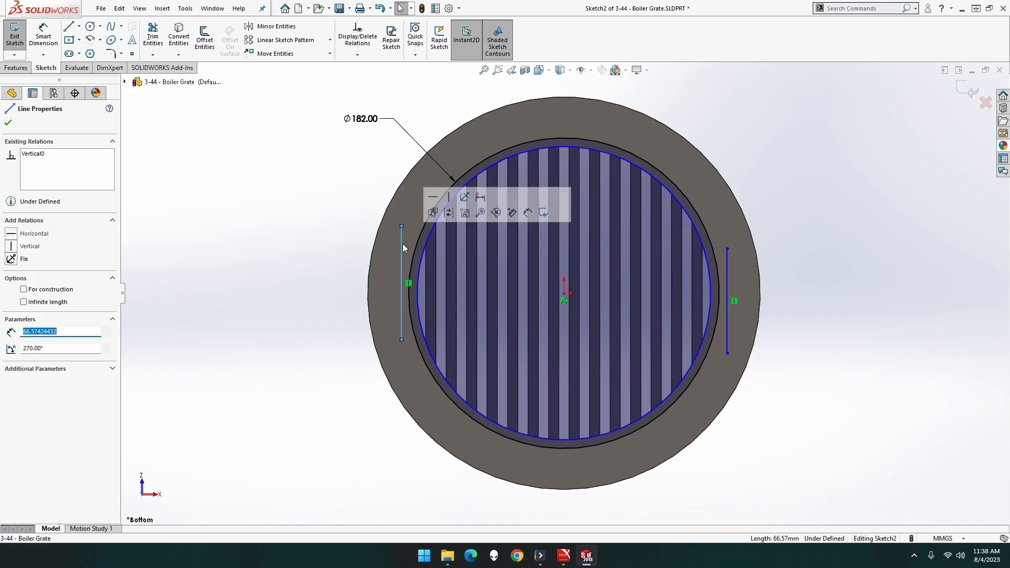
key(Delete)
click(726, 267)
key(Delete)
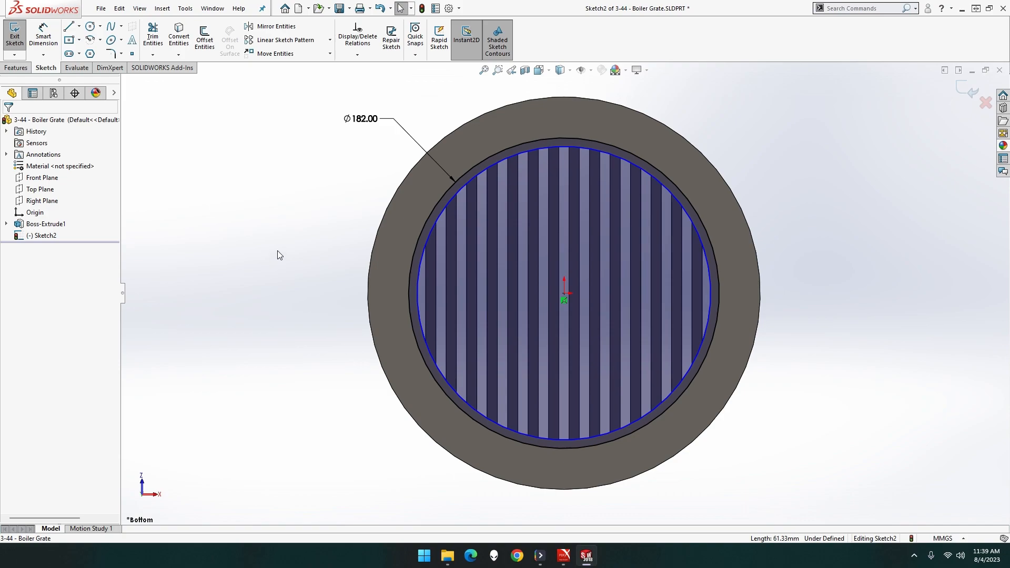
Step: Extrude the ring profile on the underside of the plate 9 mm, merged with the plate
click(21, 66)
click(19, 36)
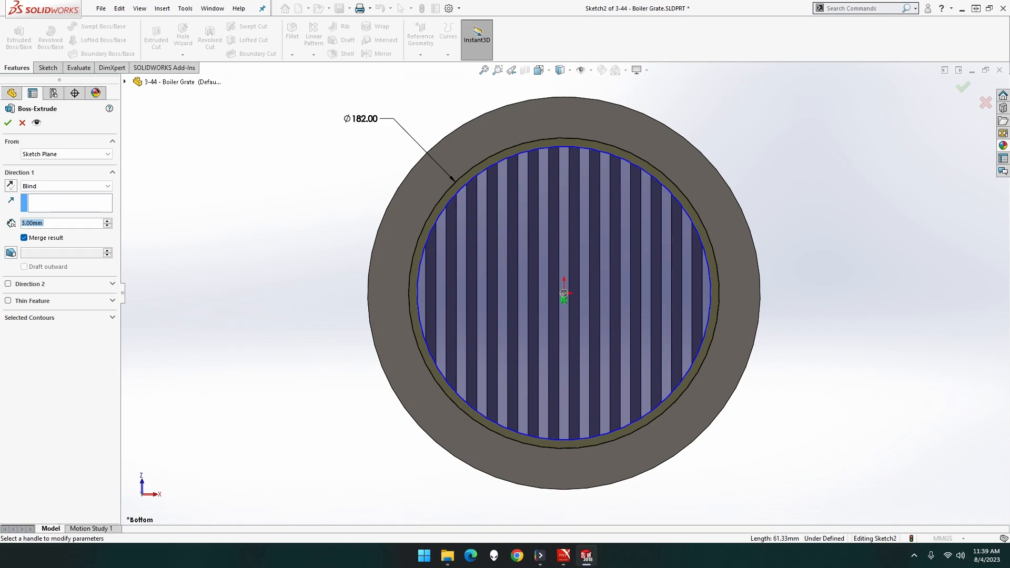
text(9)
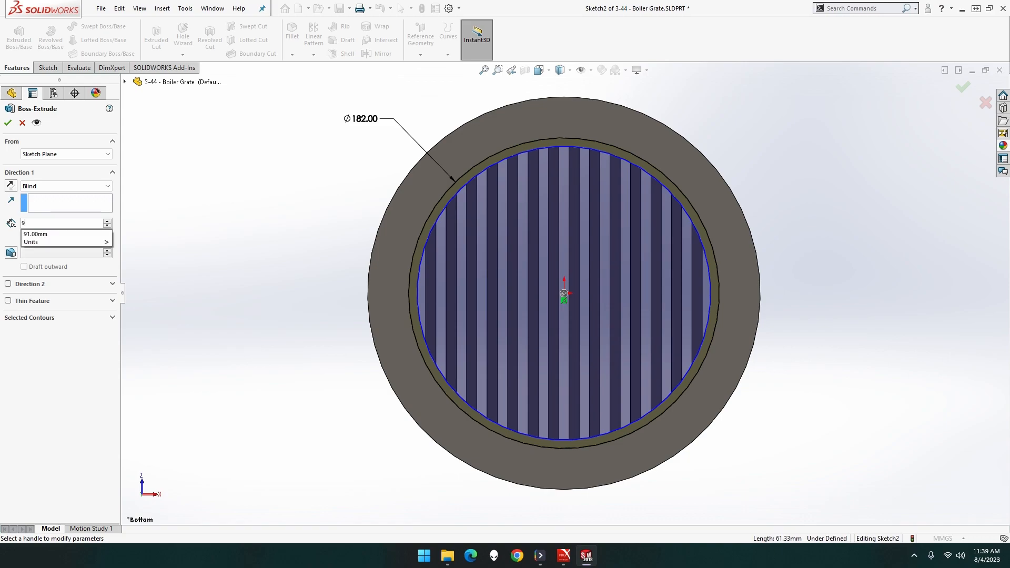
middle_drag(194, 217, 291, 225)
key(Return)
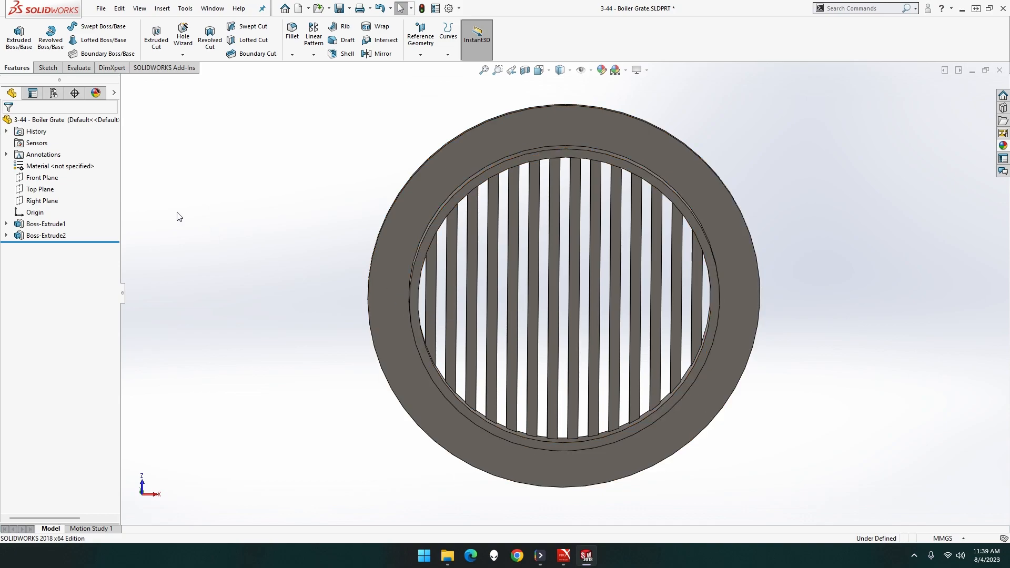
right_click(43, 203)
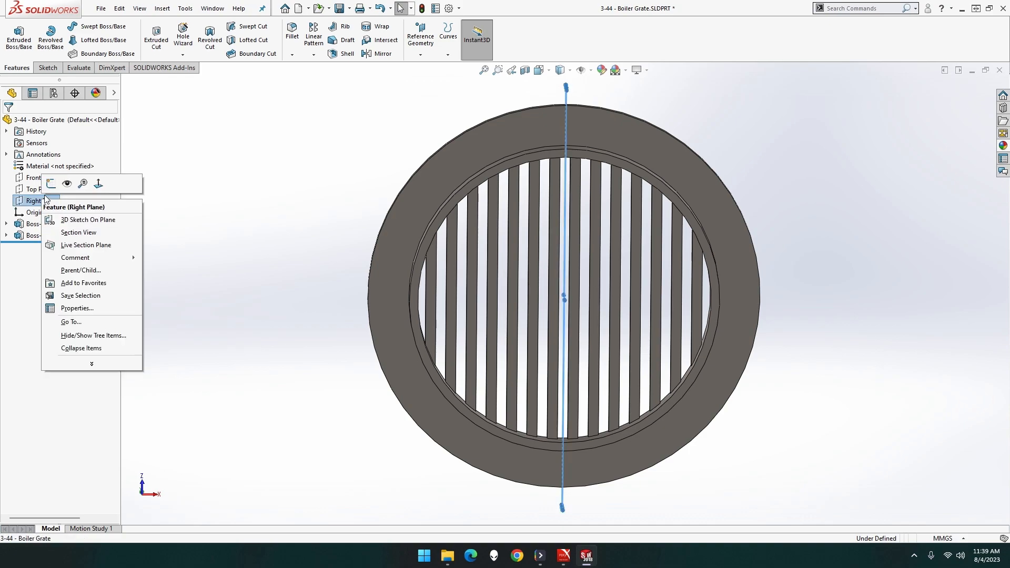
click(98, 184)
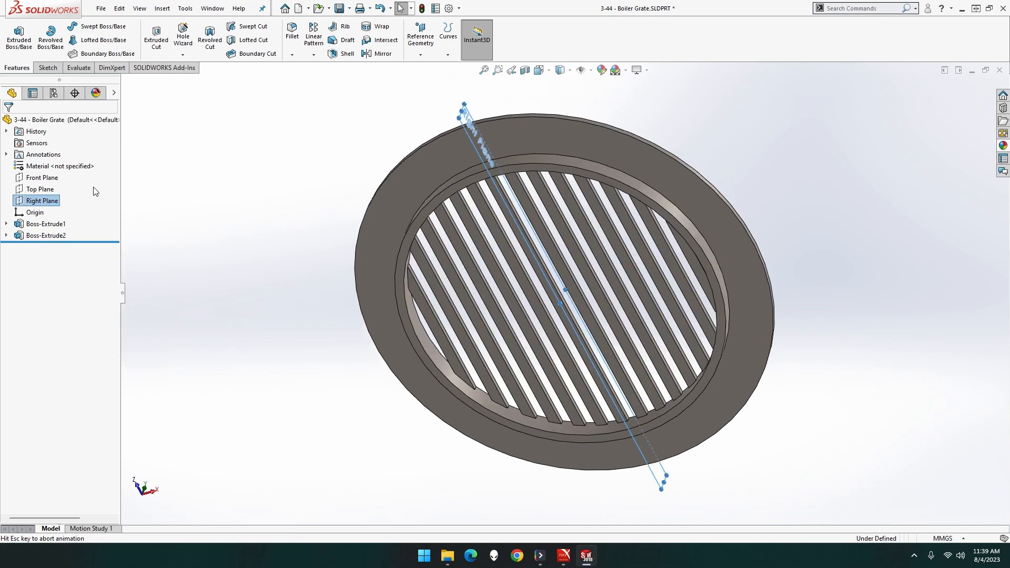
right_click(53, 203)
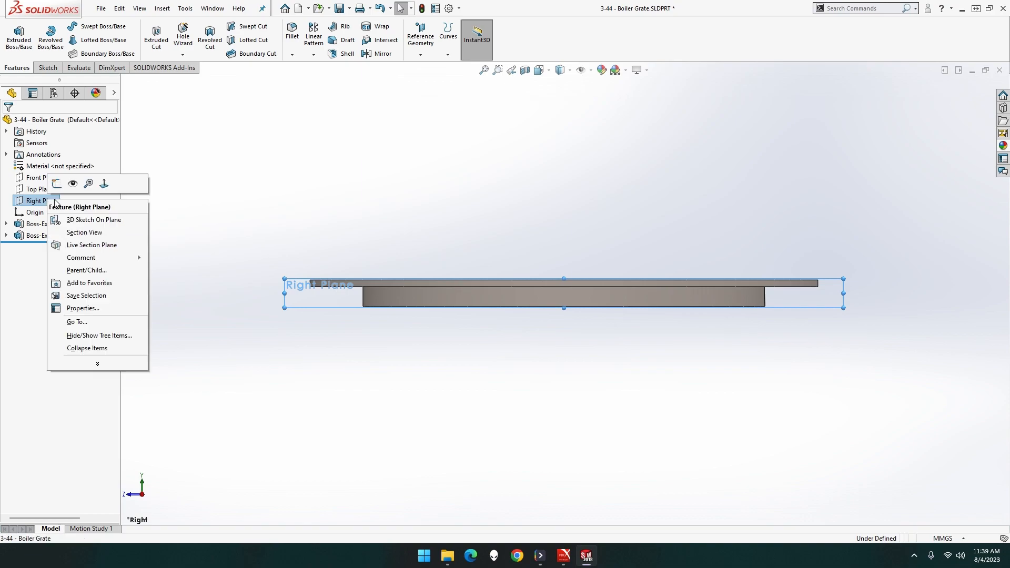
click(103, 187)
right_click(56, 202)
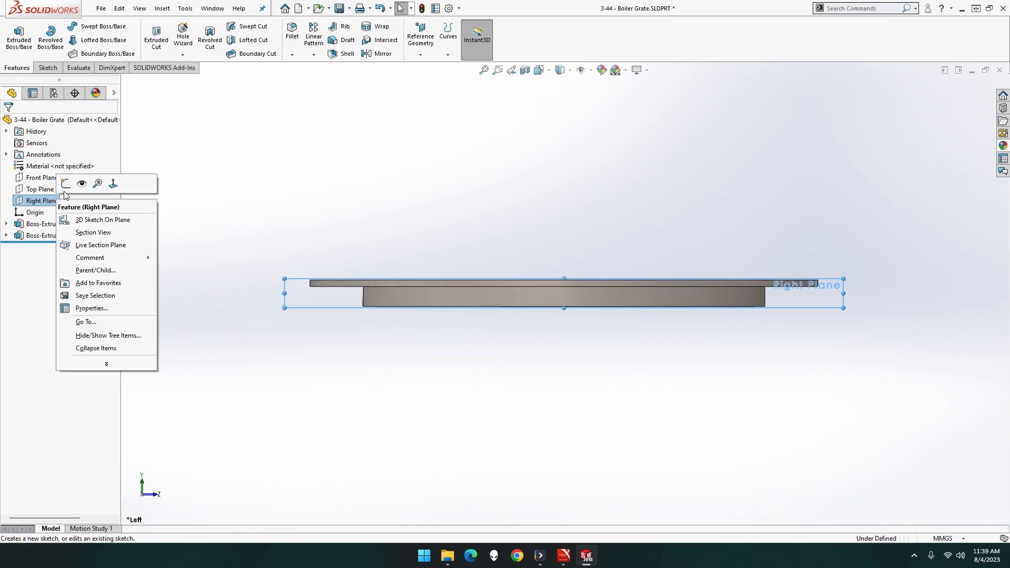
click(89, 185)
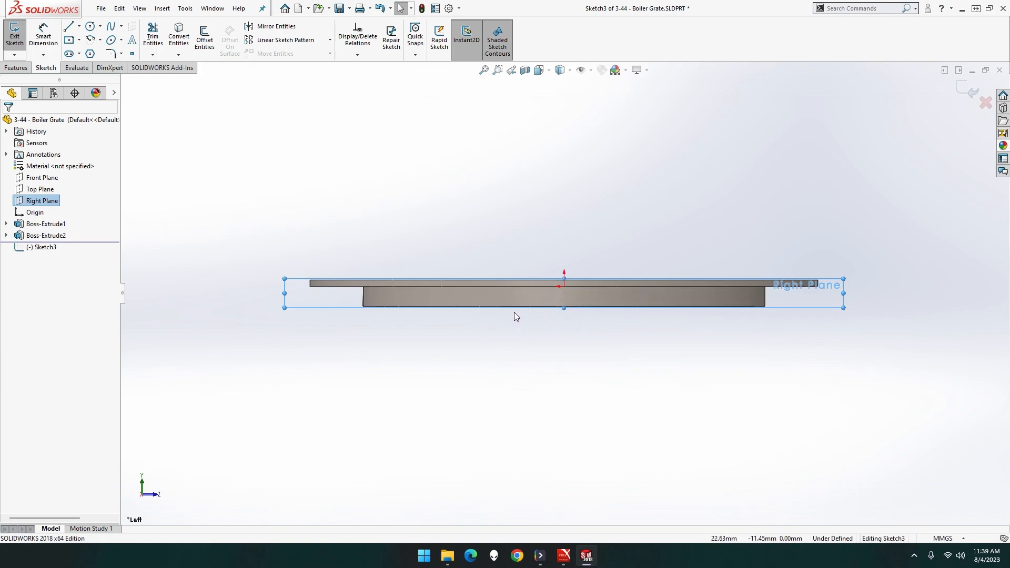
mouse_move(575, 283)
middle_down()
mouse_move(569, 316)
mouse_move(573, 283)
middle_up()
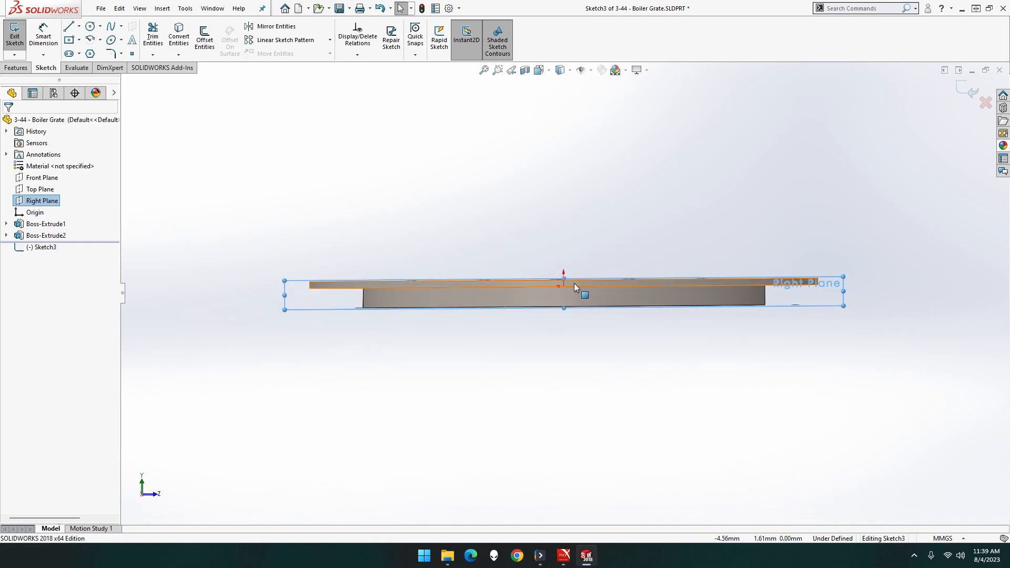
click(16, 38)
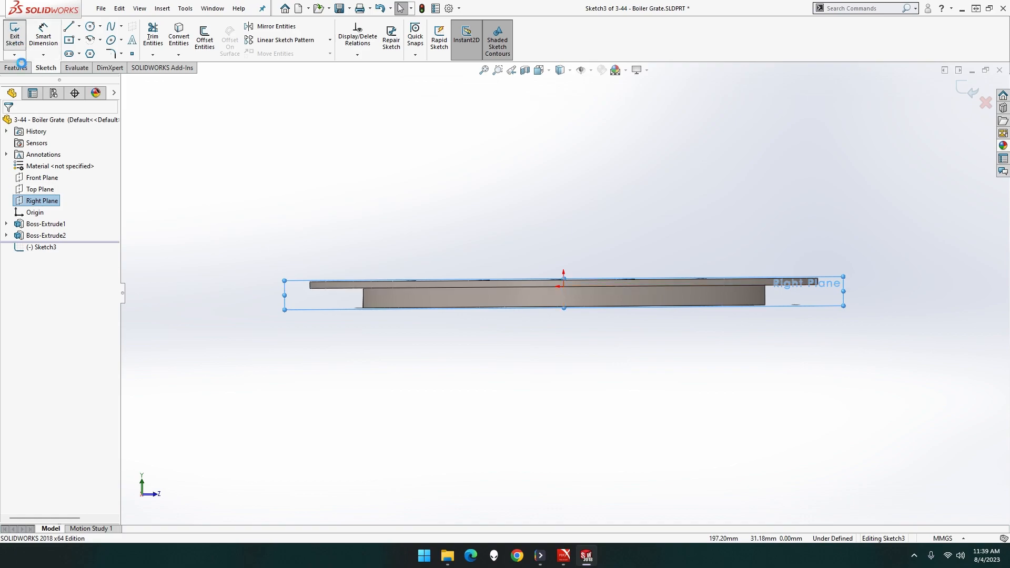
Step: View the Right Plane face-on from the left side and start a new sketch on it
right_click(38, 211)
click(41, 201)
right_click(41, 200)
click(93, 185)
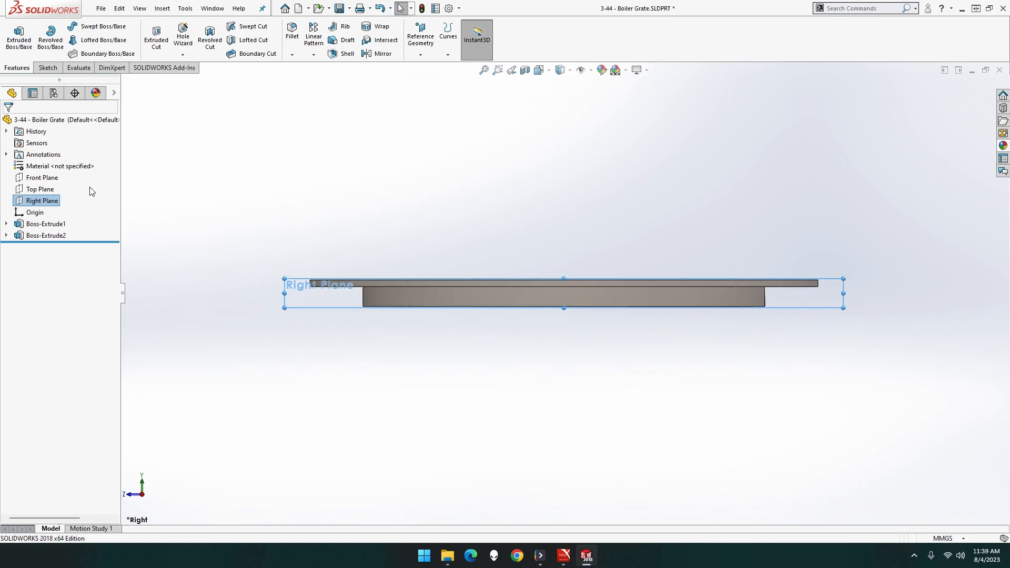
right_click(51, 205)
click(101, 184)
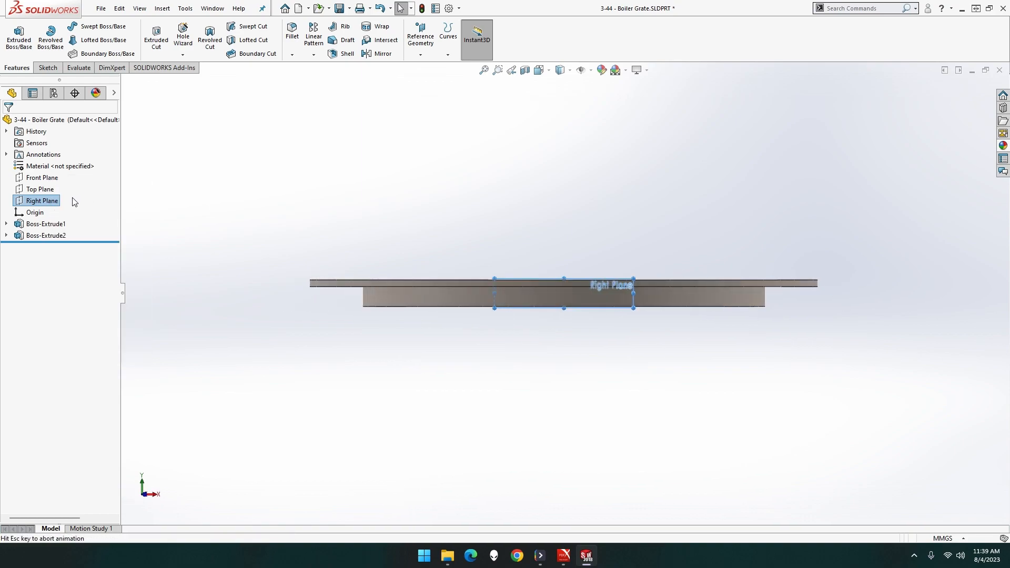
right_click(51, 205)
click(77, 185)
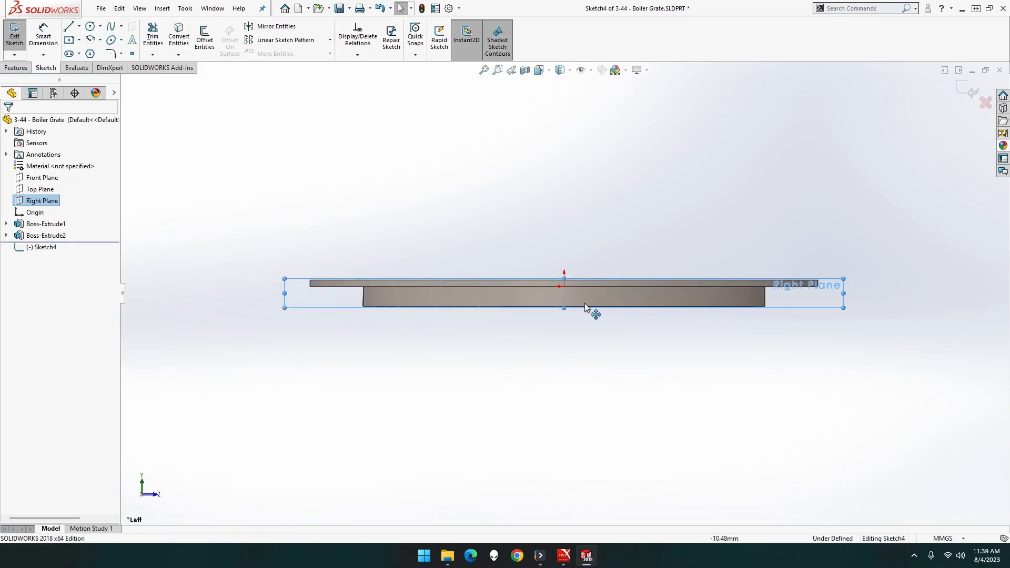
Step: Sketch a circle about 7.4 mm in diameter on the ring's side, centred about 3.2 mm directly below the origin
scroll(577, 294, down, 2)
scroll(576, 294, down, 2)
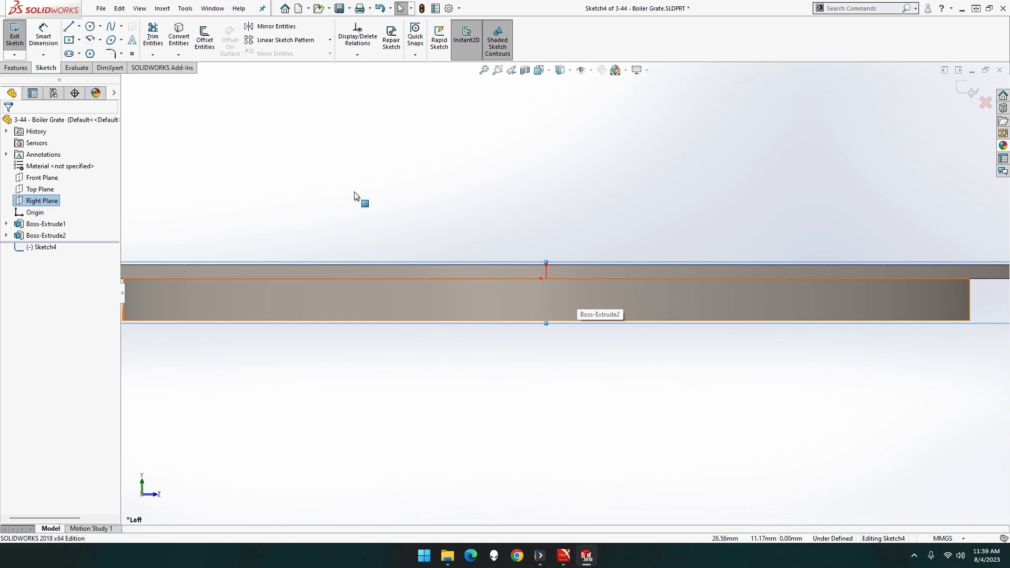
click(90, 27)
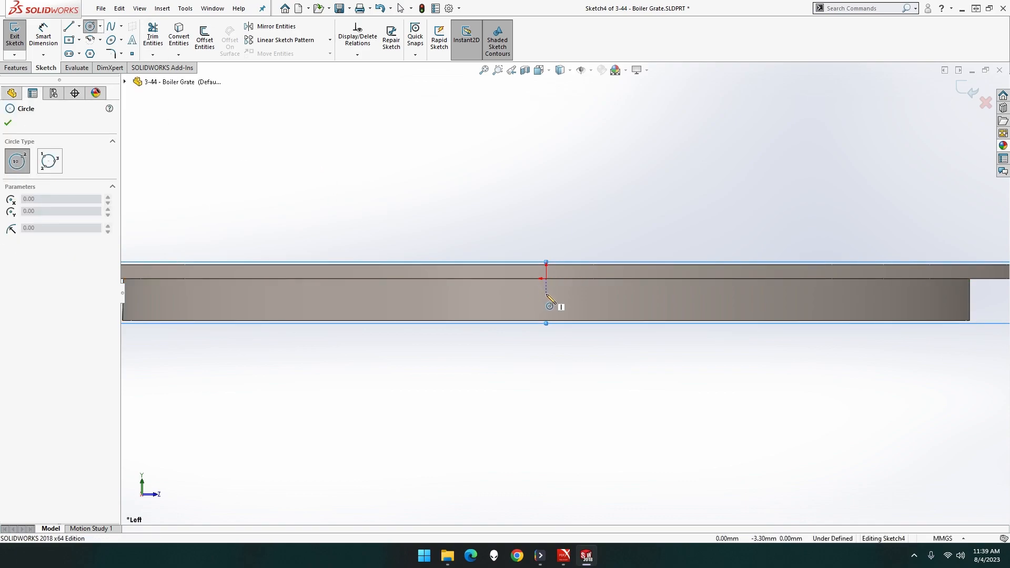
drag(547, 293, 561, 305)
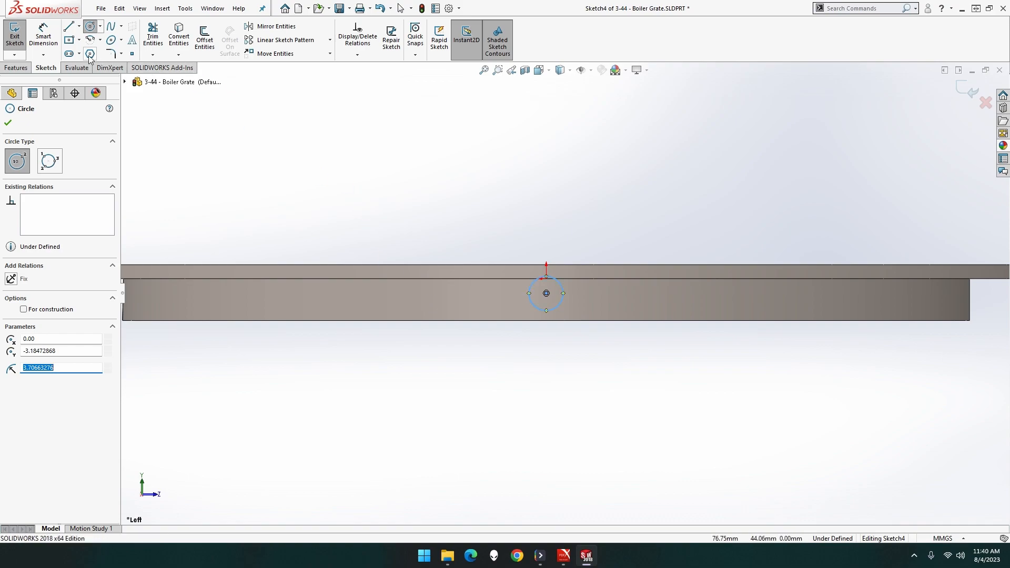
Step: Dimension the small circle's diameter and set it to 6 mm
click(47, 39)
click(553, 278)
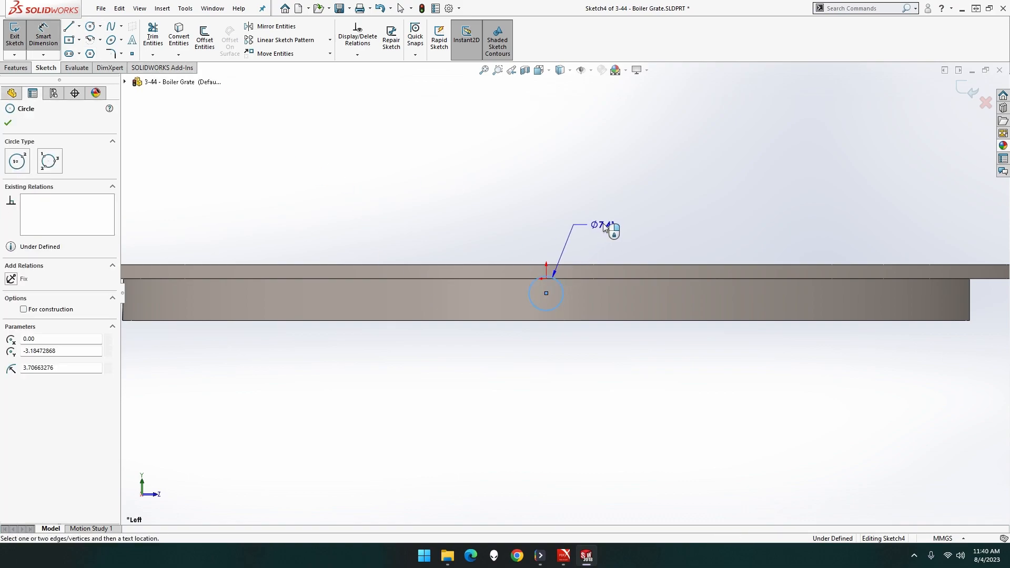
click(604, 221)
text(6.00mm)
key(Return)
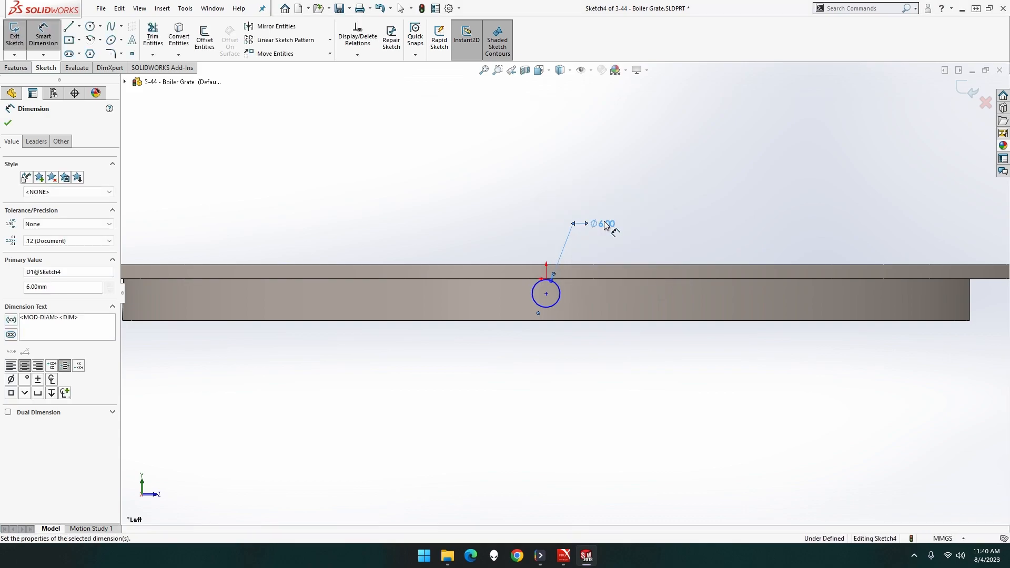
key(Escape)
Step: Make the small circle's centre vertical with the origin and move the circle down near the ring's lower edge
click(546, 278)
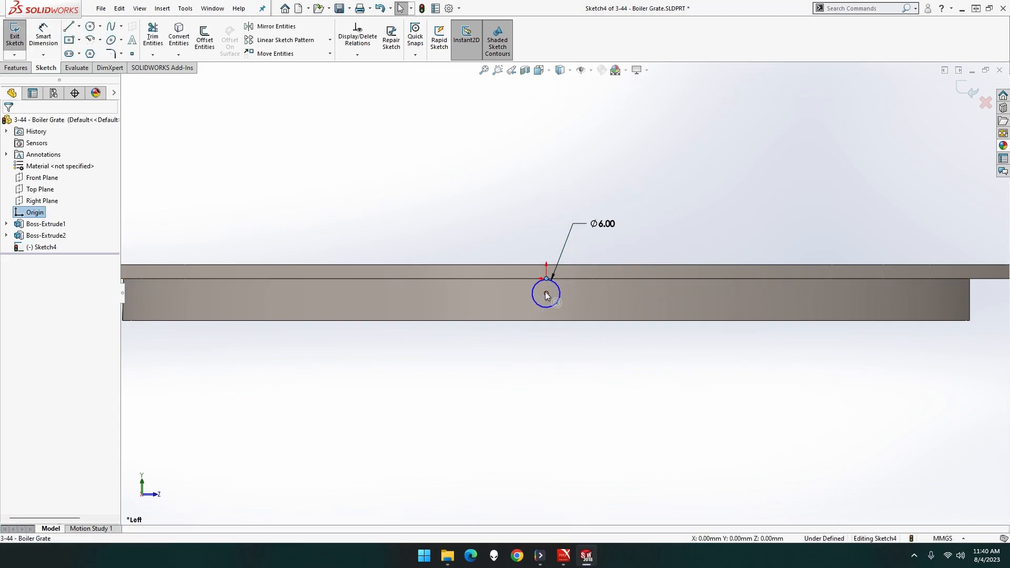
ctrl+click(546, 293)
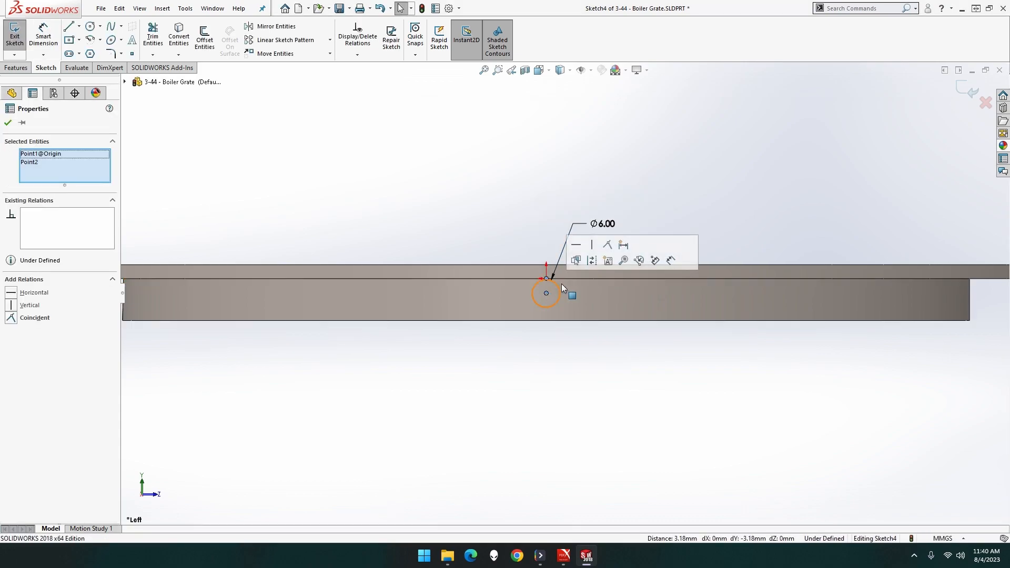
click(592, 246)
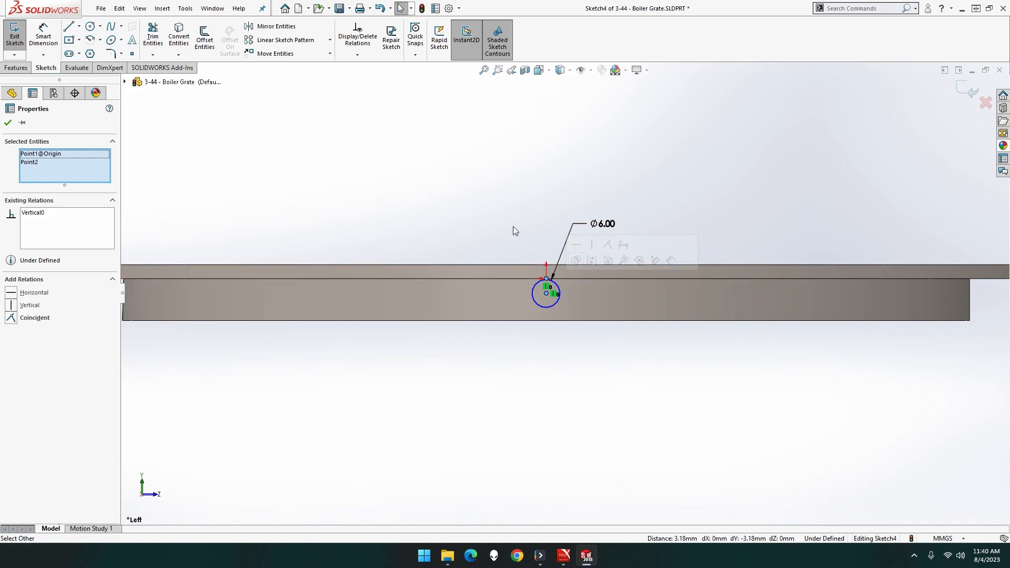
drag(548, 296, 548, 308)
key(Escape)
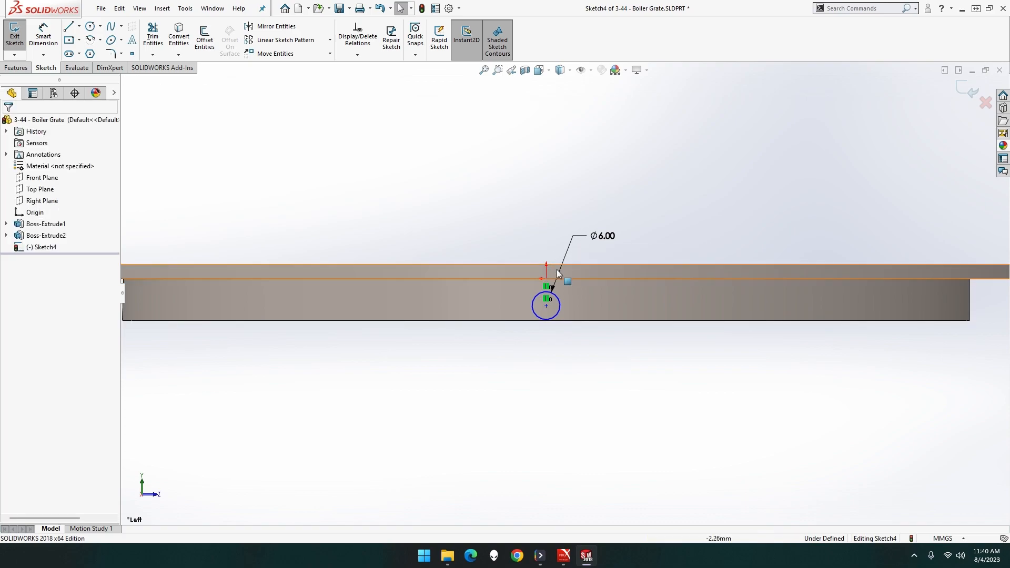
Step: Make the 6 mm circle tangent to the edge where the ring meets the plate's underside
click(563, 277)
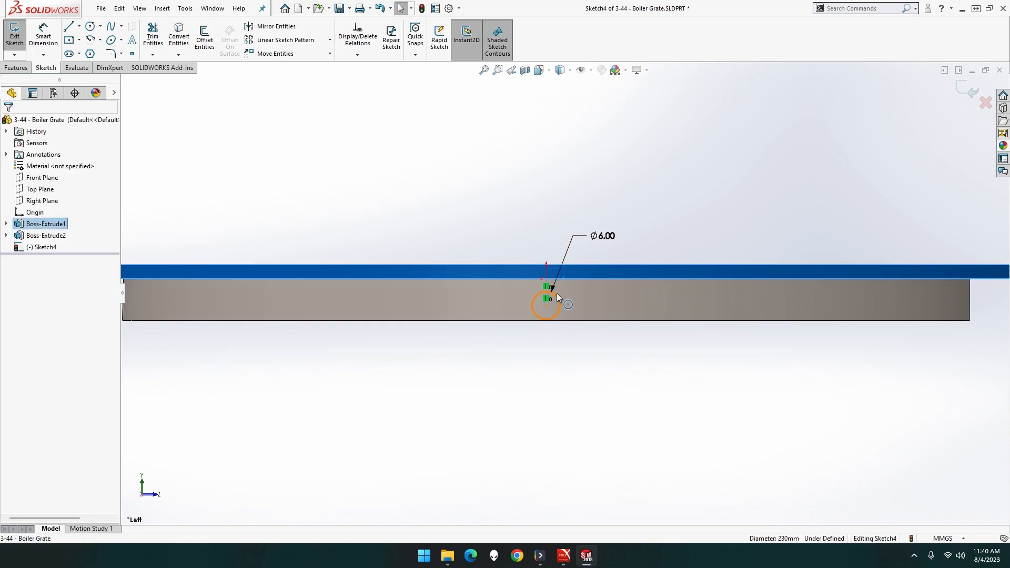
key(Escape)
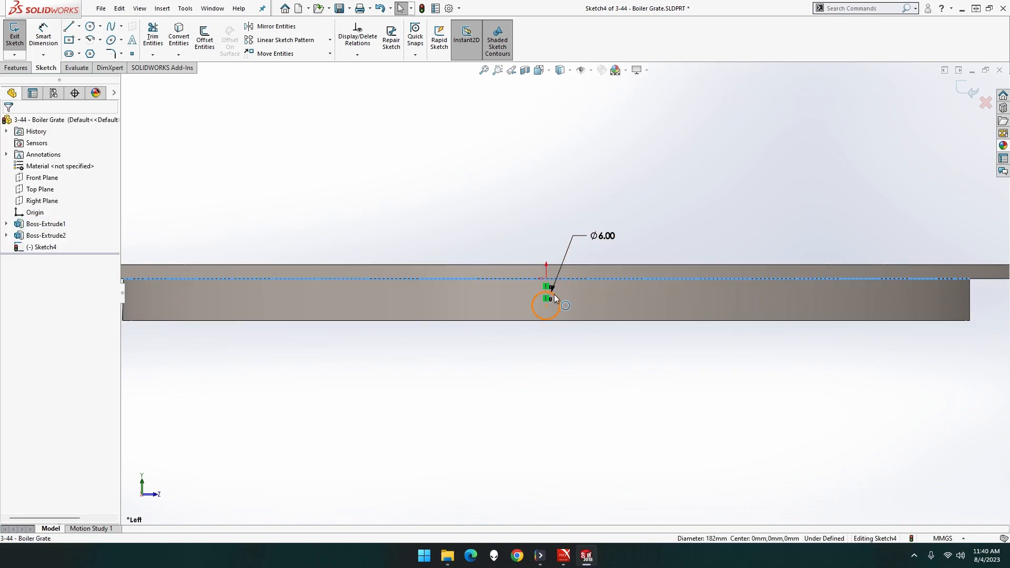
click(554, 297)
ctrl+click(576, 264)
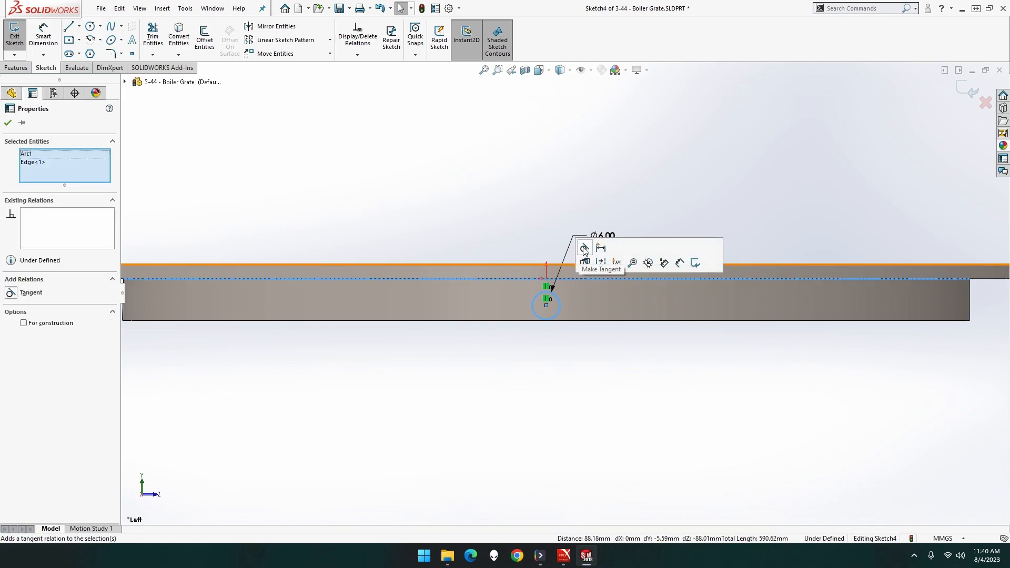
click(585, 250)
key(Escape)
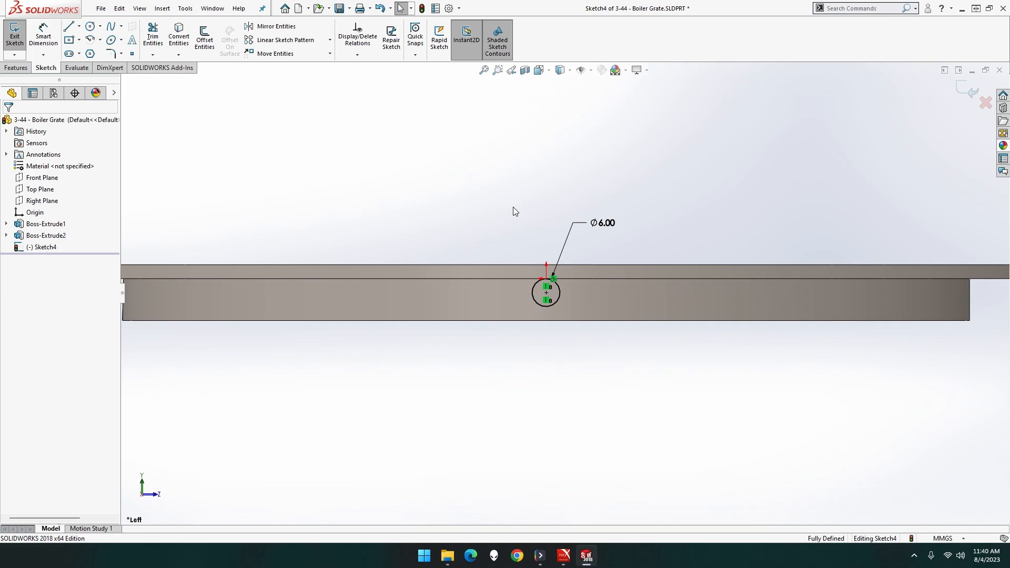
Step: Extrude-cut the 6 mm circle Through All in one direction to pierce one side of the ring
middle_drag(421, 181, 361, 180)
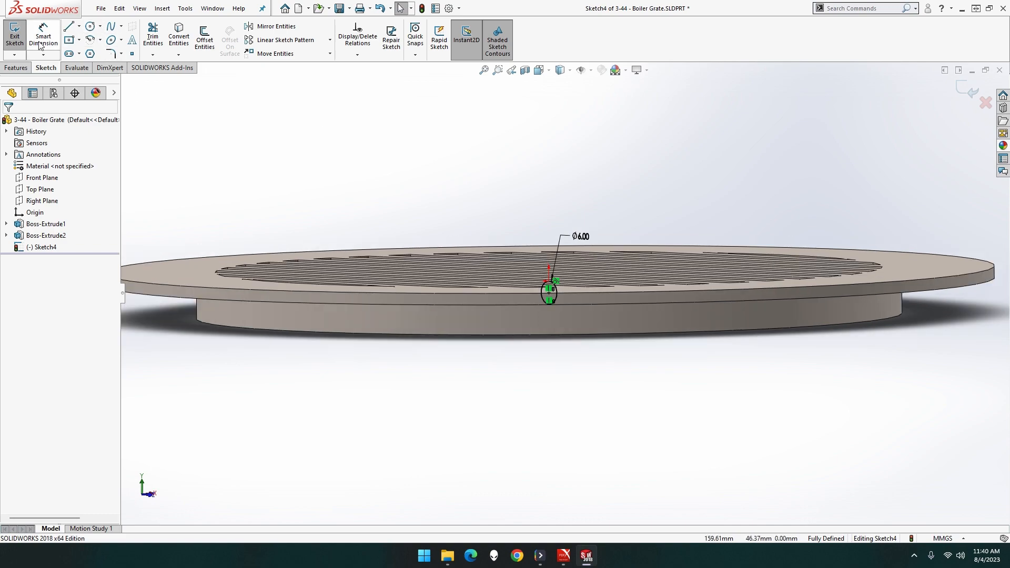
click(18, 67)
click(156, 40)
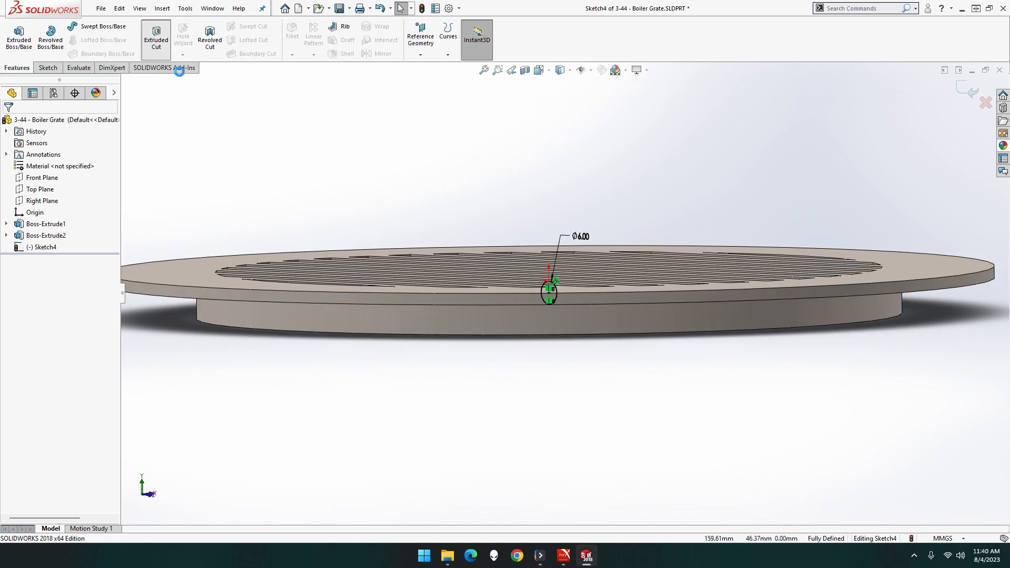
click(87, 186)
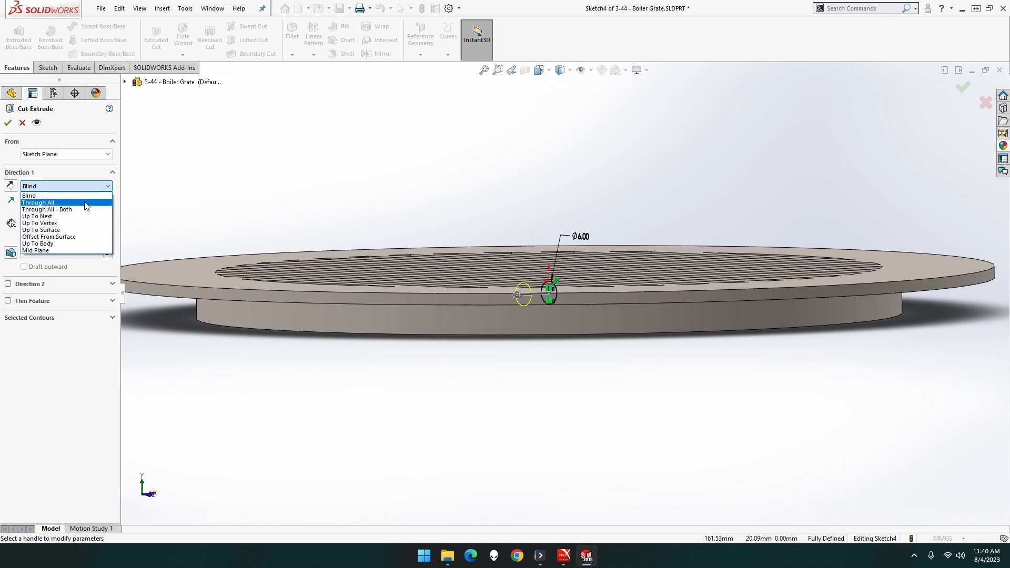
click(87, 204)
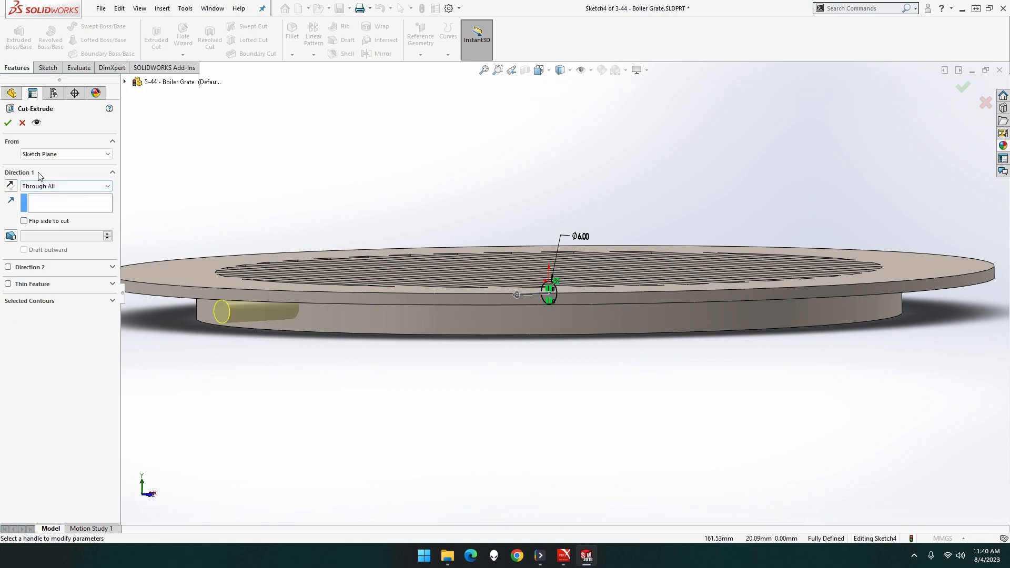
click(54, 187)
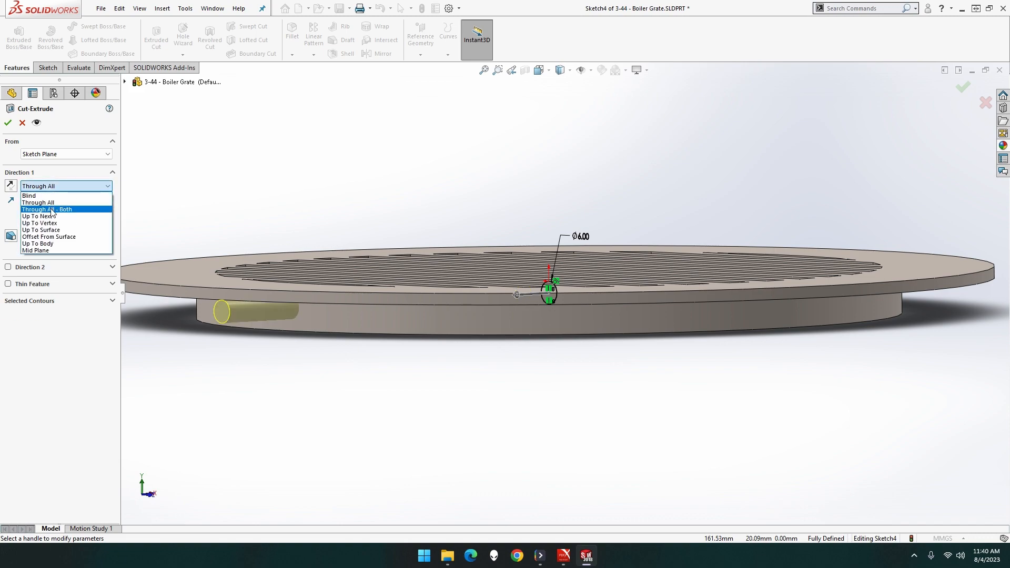
click(34, 201)
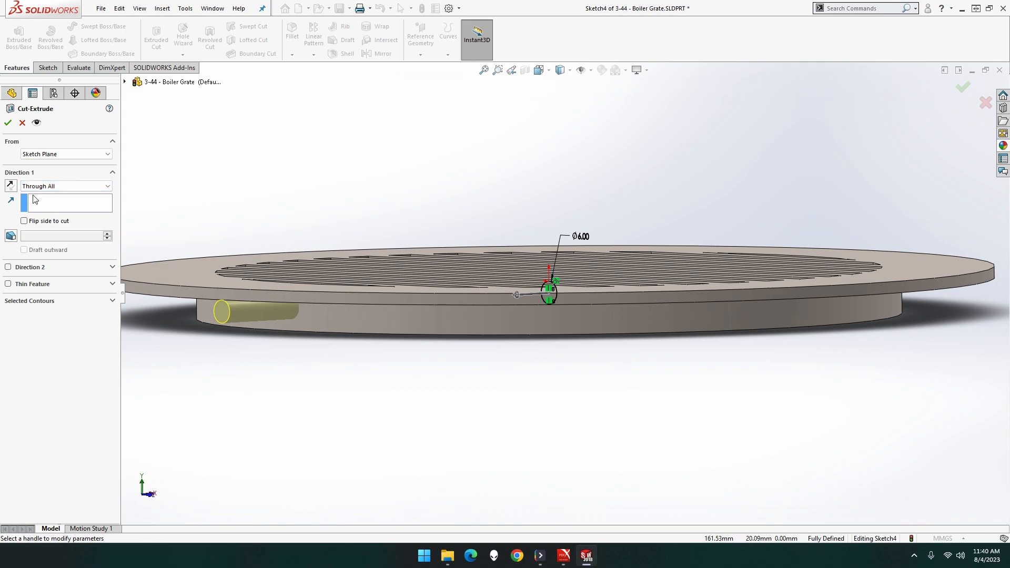
click(8, 124)
Step: View the plate's slotted top face-on, examine the side hole in wireframe, and restore the shaded display with edges
middle_drag(242, 330, 286, 340)
key(f)
right_click(768, 228)
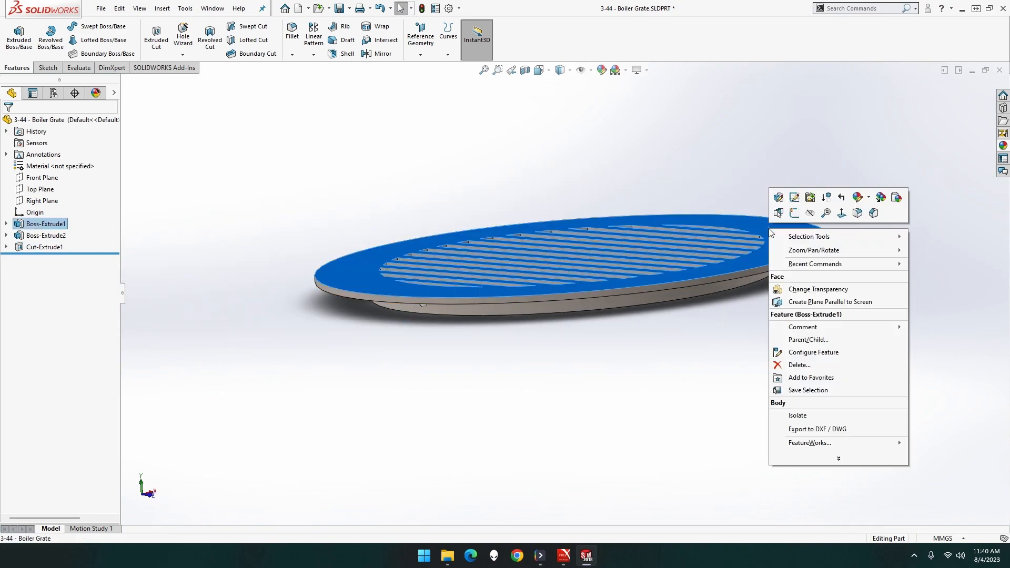
click(842, 213)
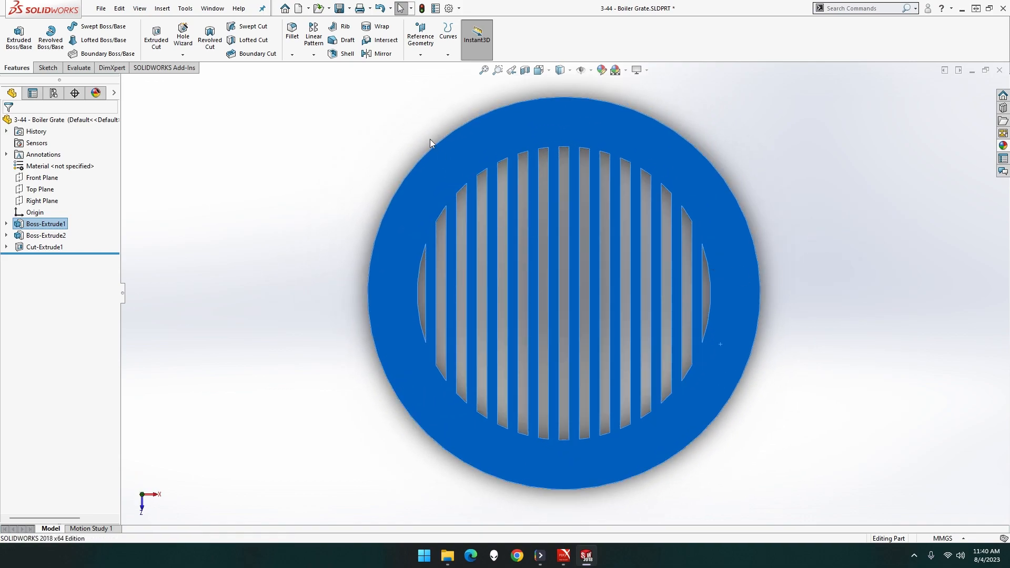
click(567, 71)
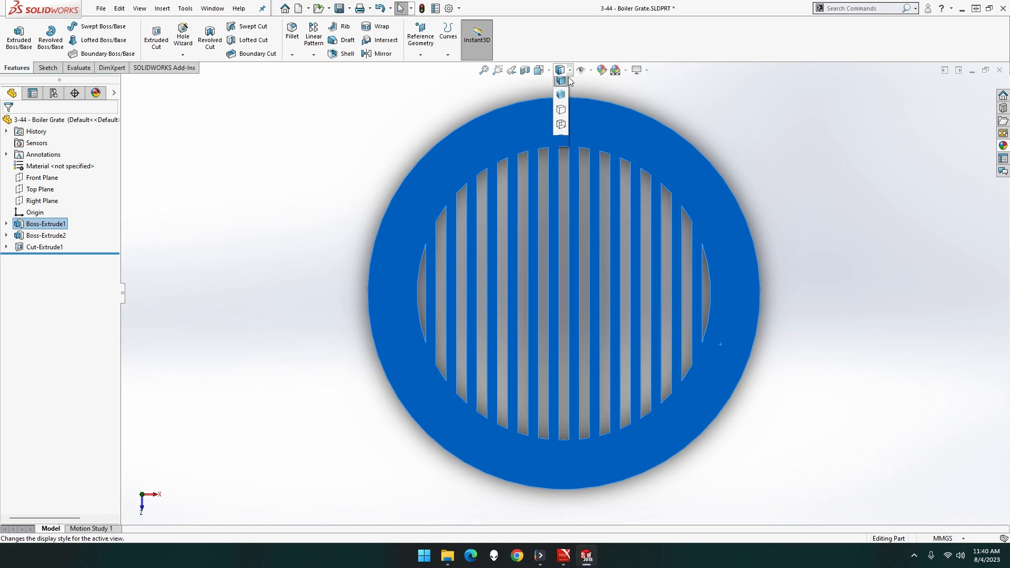
click(560, 135)
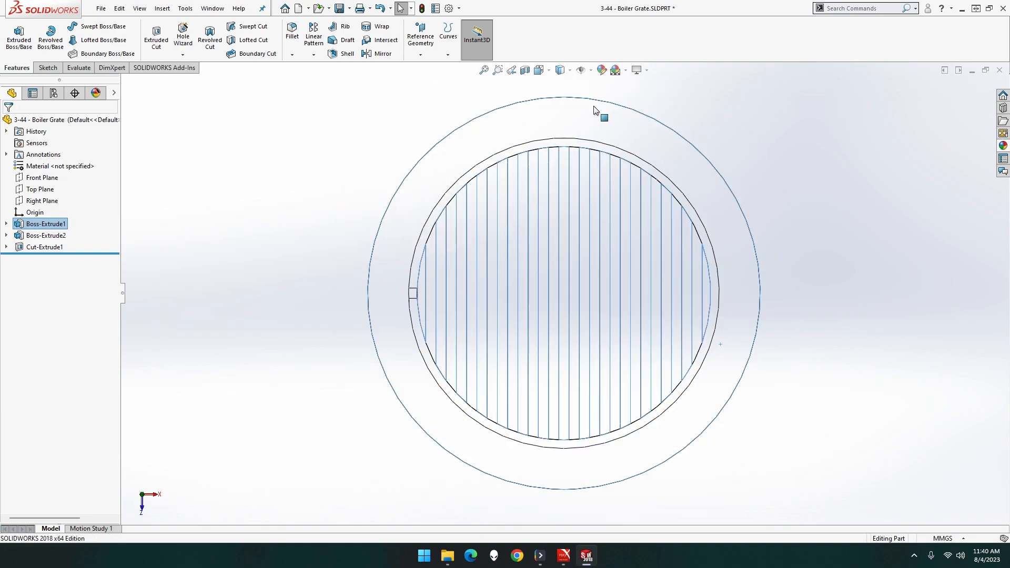
click(569, 73)
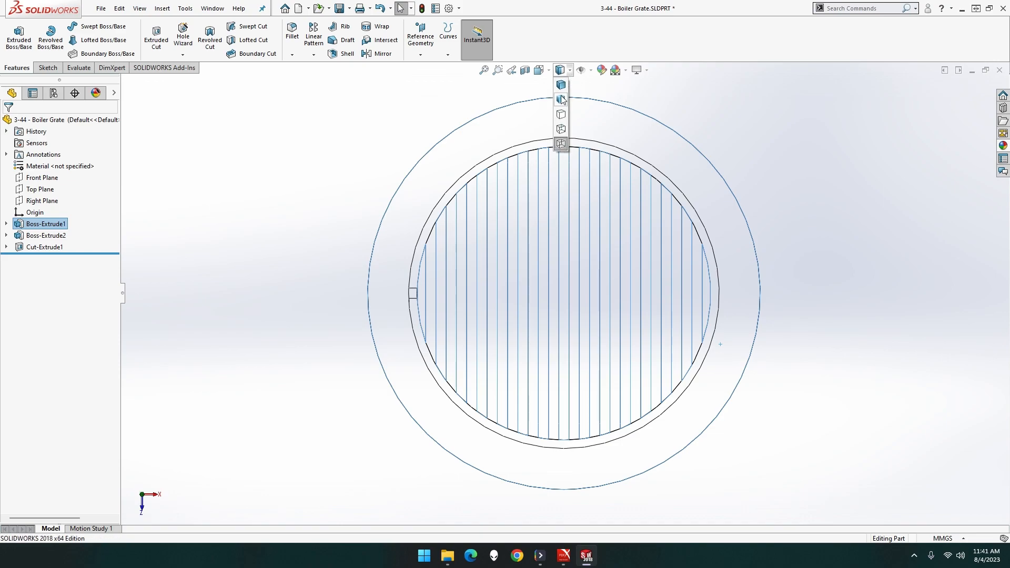
click(561, 99)
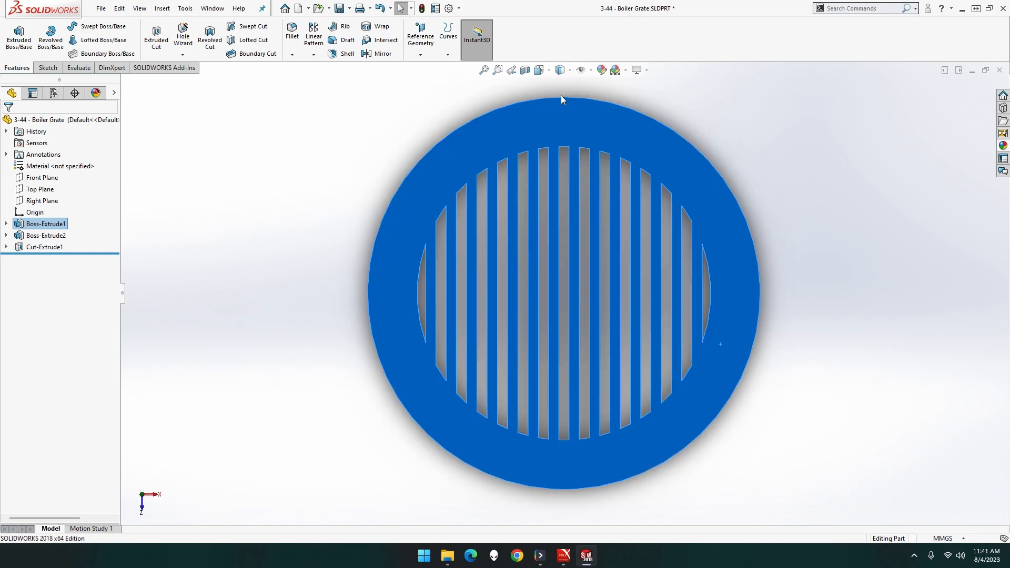
click(561, 80)
click(561, 75)
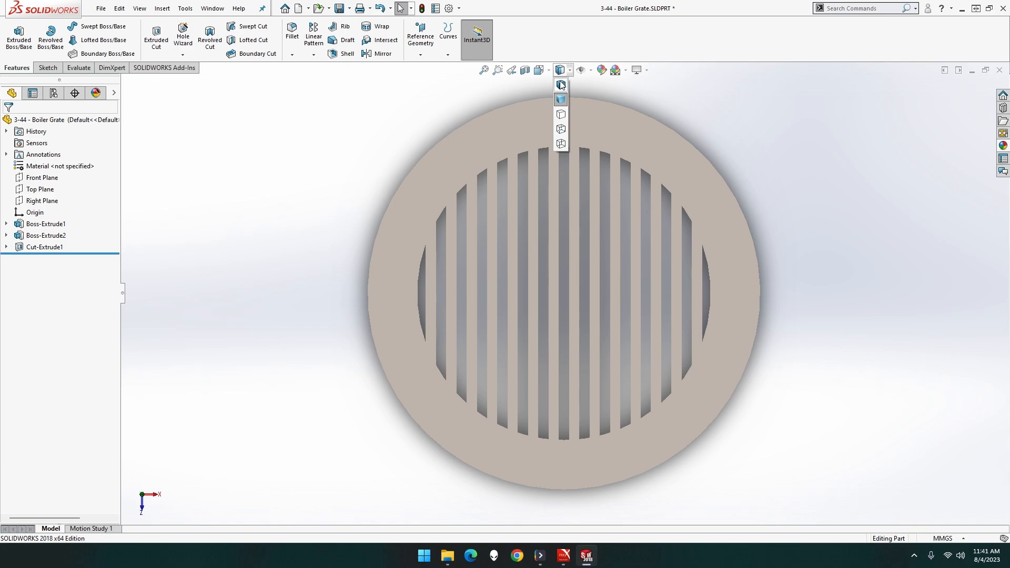
Step: Start a new sketch on the plate's slotted top face
scroll(763, 289, down, 3)
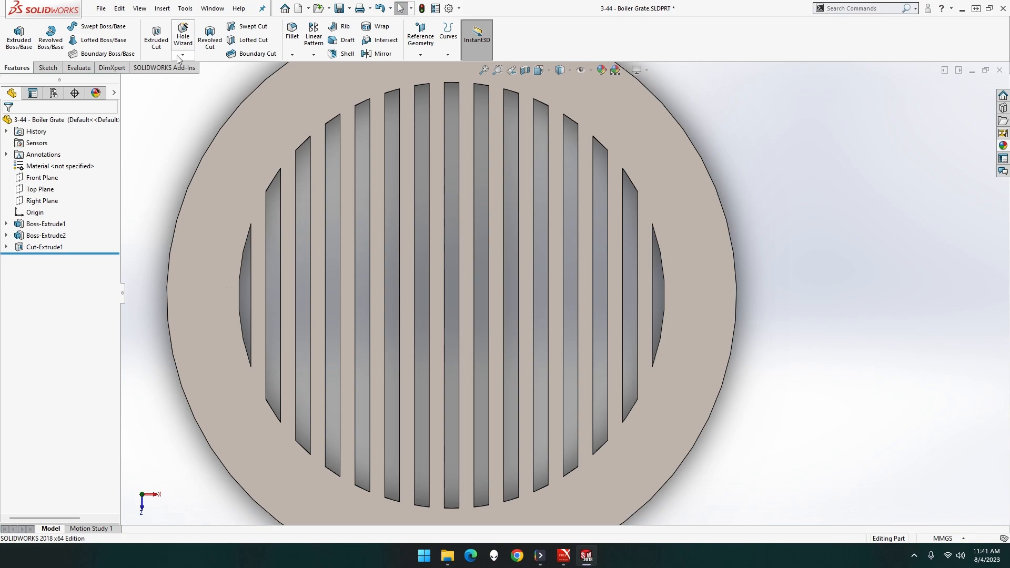
right_click(677, 151)
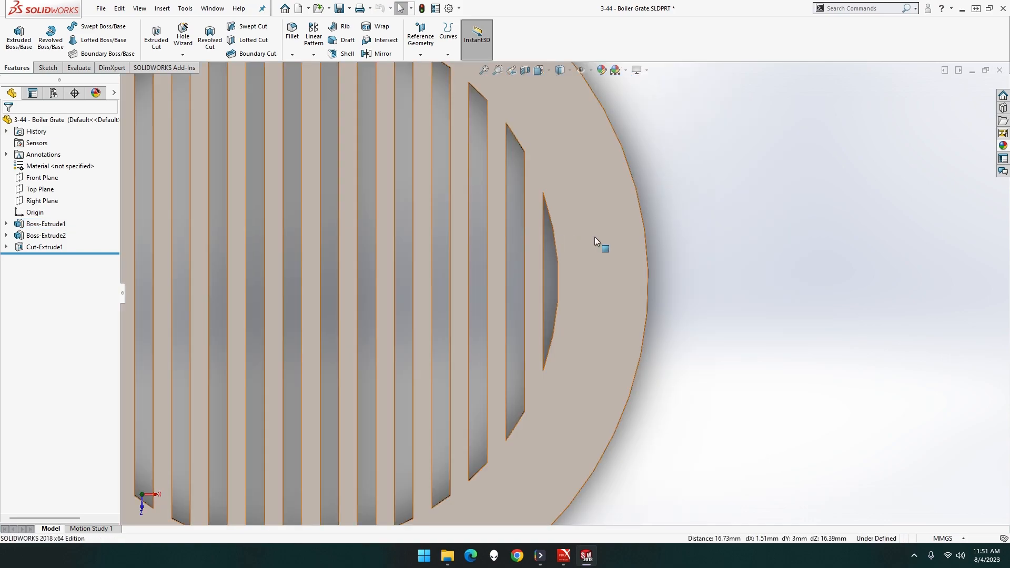
right_click(595, 238)
click(620, 222)
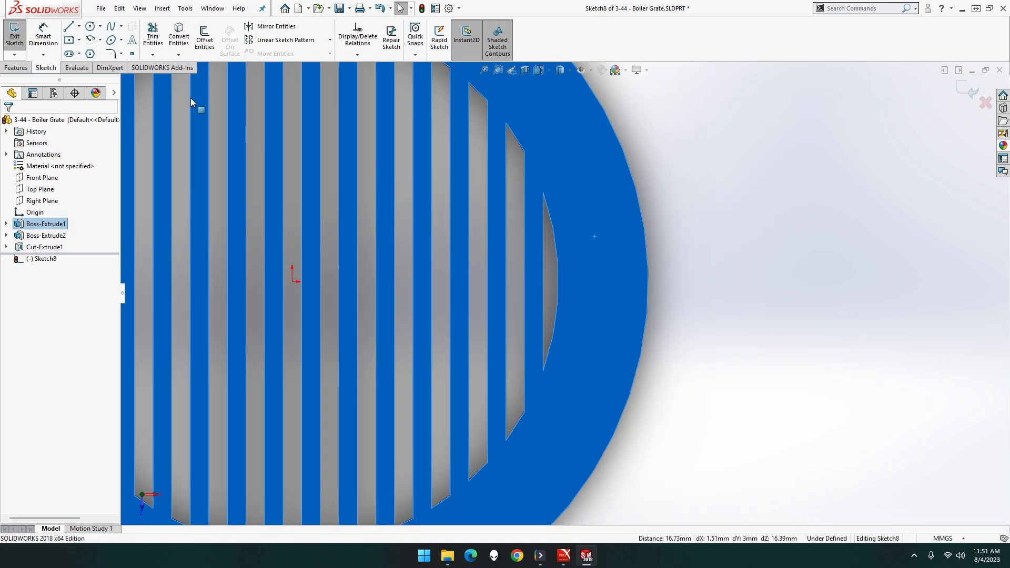
Step: Sketch two small circles about 57 mm apart on the solid rim, one near each end of the outermost slot
click(91, 25)
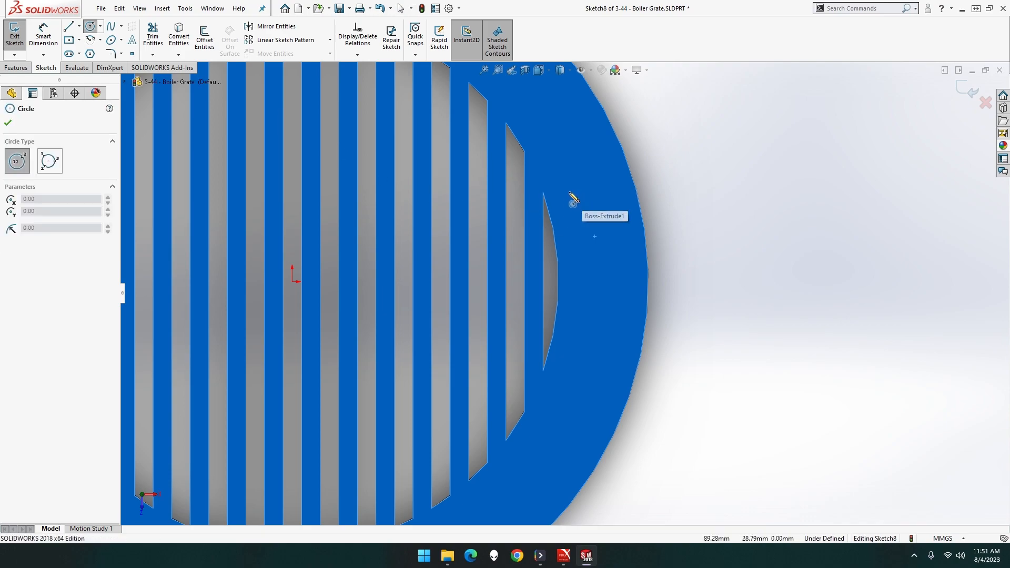
drag(570, 188, 579, 196)
click(570, 363)
click(577, 368)
key(Escape)
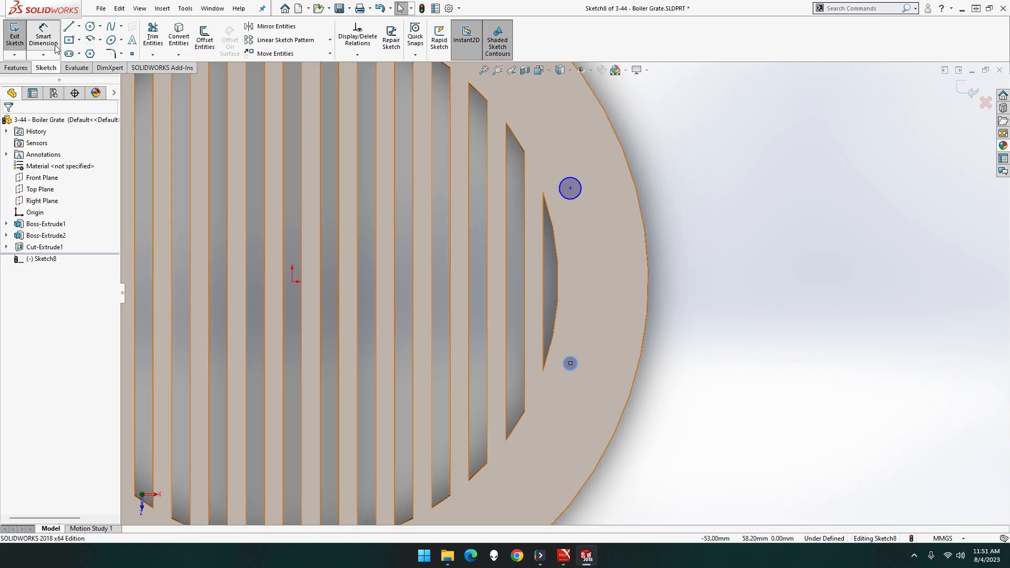
Step: Dimension both small circles on the rim with a 4 mm diameter
click(576, 180)
click(671, 132)
text(4.00mm)
key(Return)
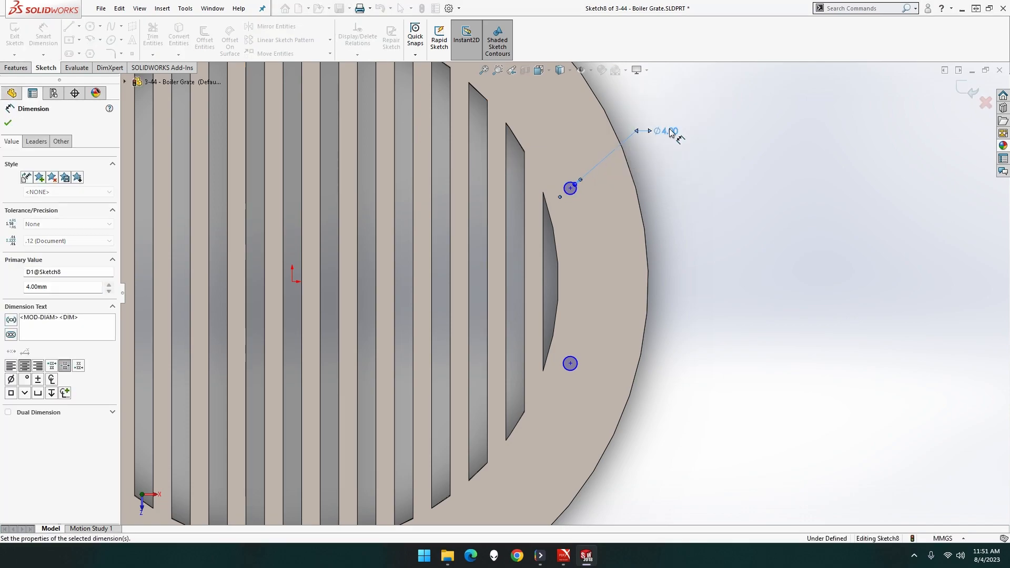
click(576, 359)
click(658, 432)
text(4)
key(Return)
key(Escape)
Step: Add a vertical relation between the centres of the two 4 mm circles
click(570, 364)
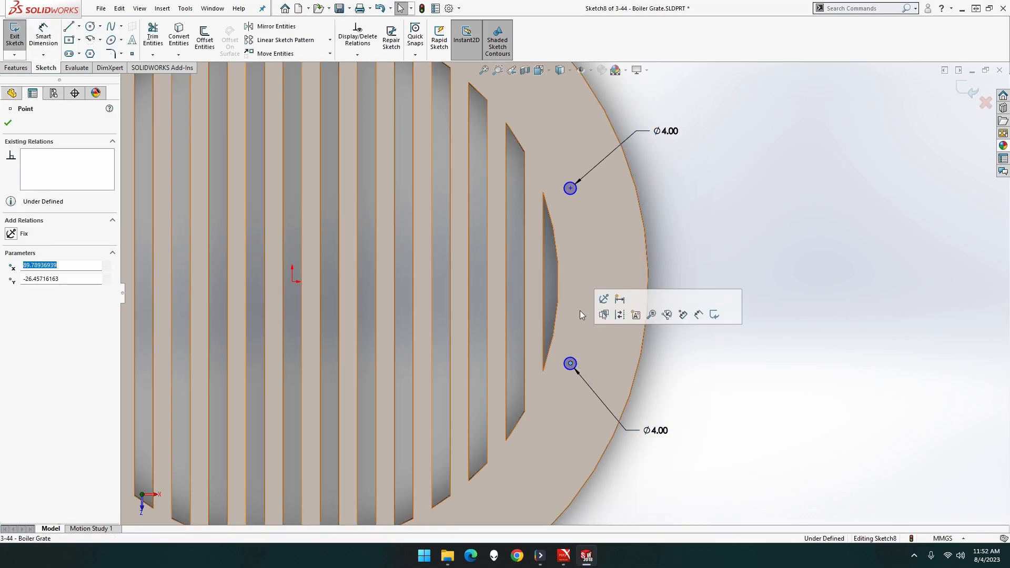
ctrl+click(570, 188)
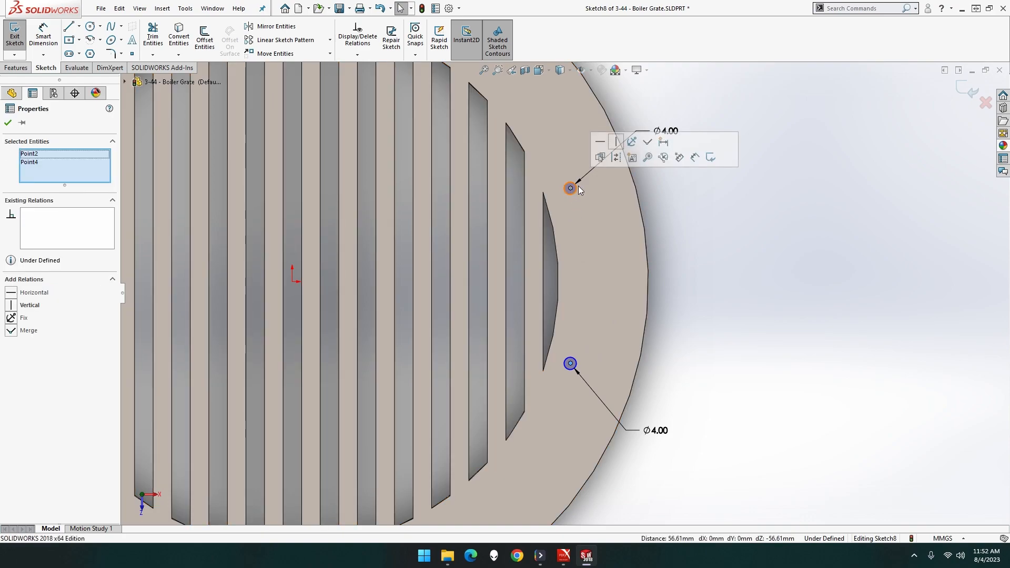
click(617, 141)
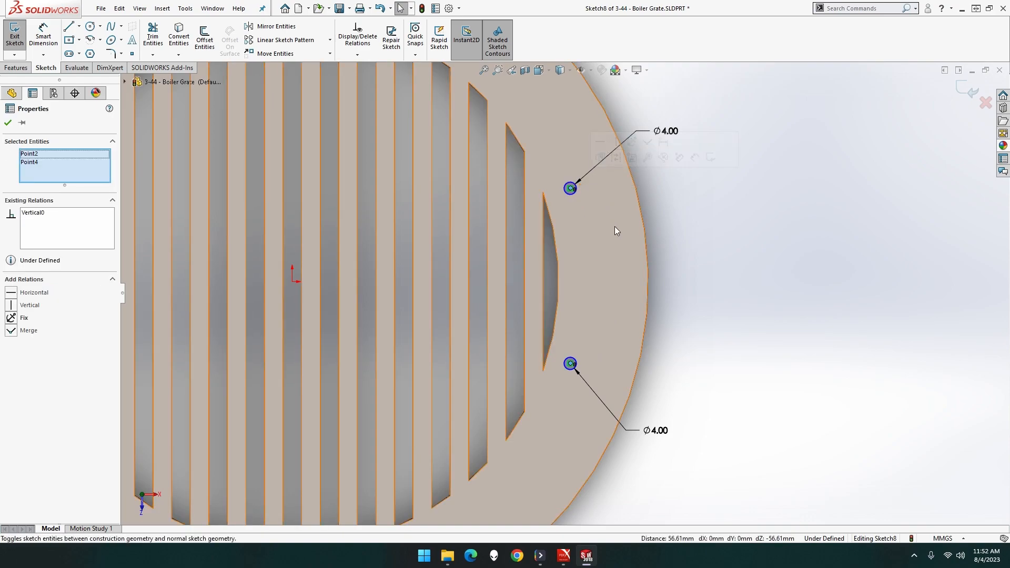
click(706, 236)
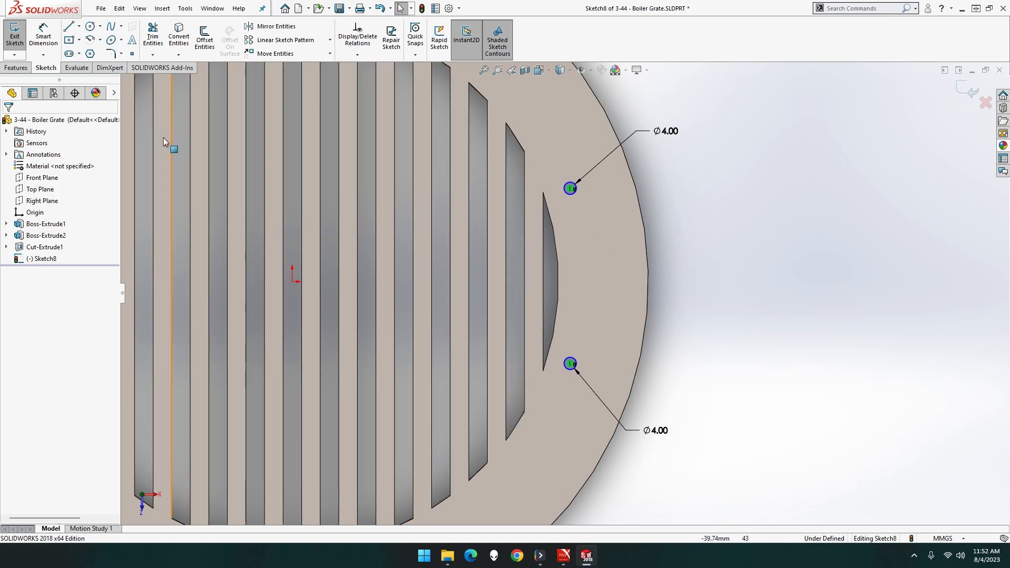
Step: Draw a horizontal centerline about 97 mm long from the origin onto the rim, passing between the two circles
click(79, 26)
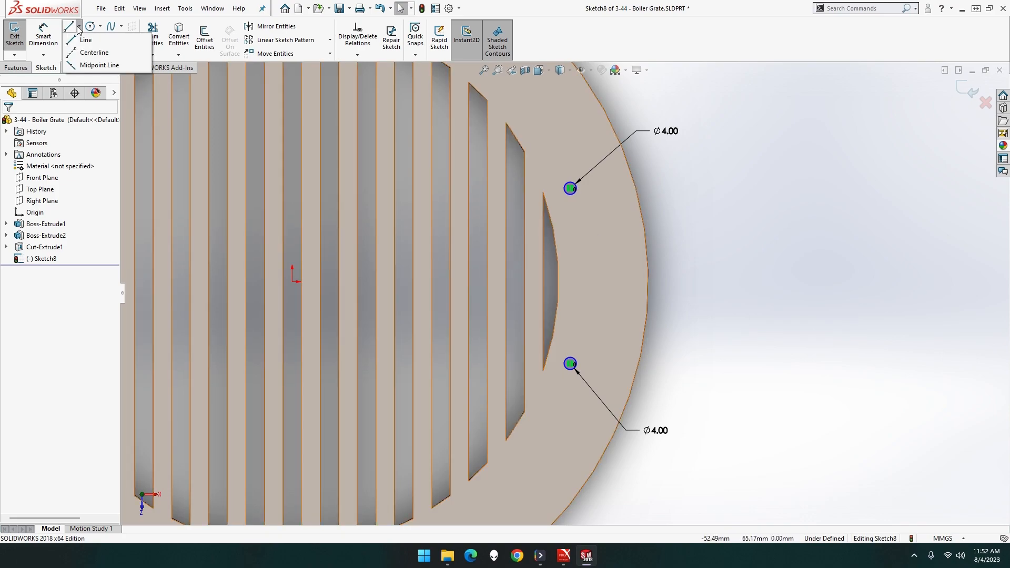
click(87, 52)
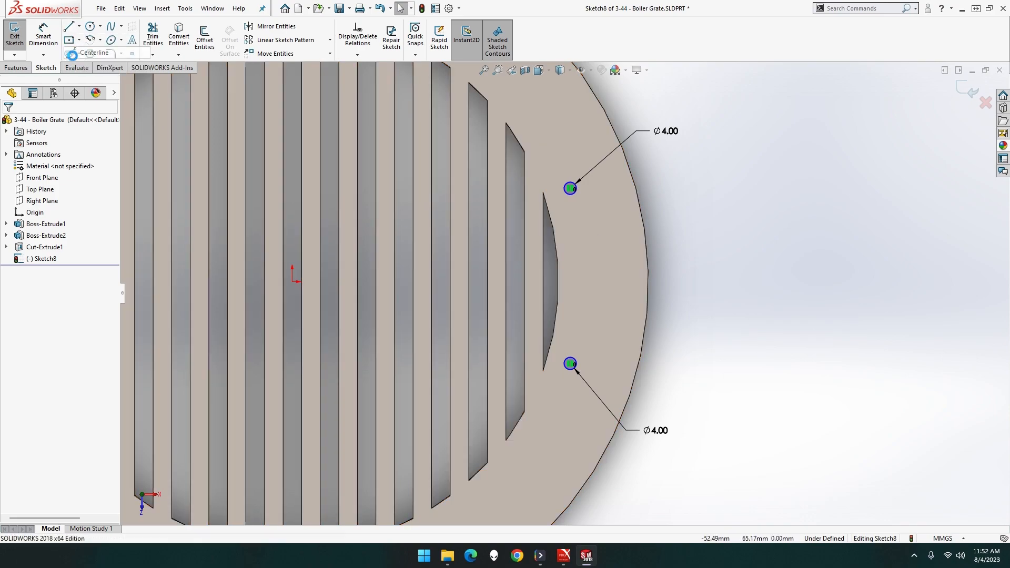
click(295, 282)
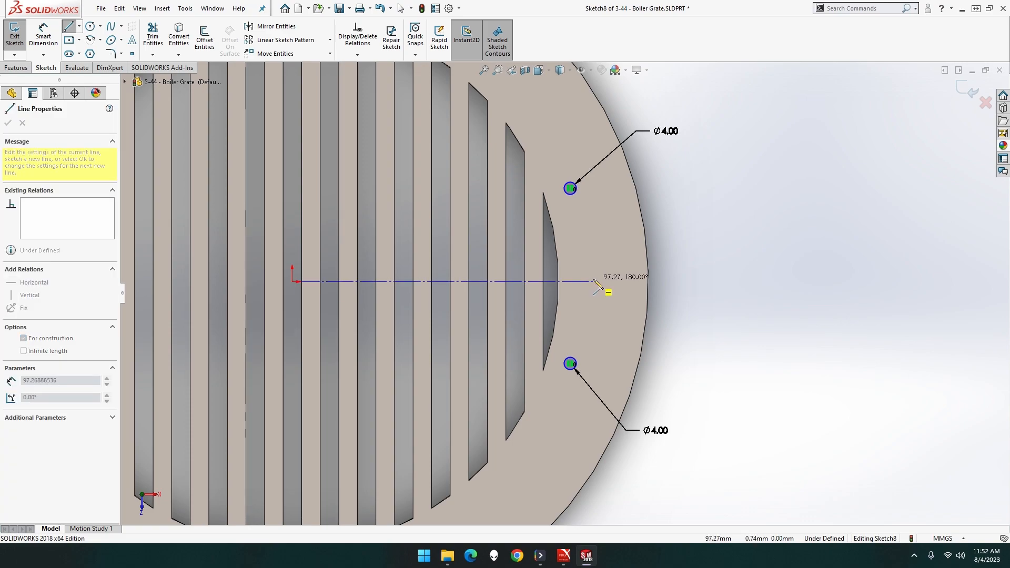
click(594, 282)
key(Escape)
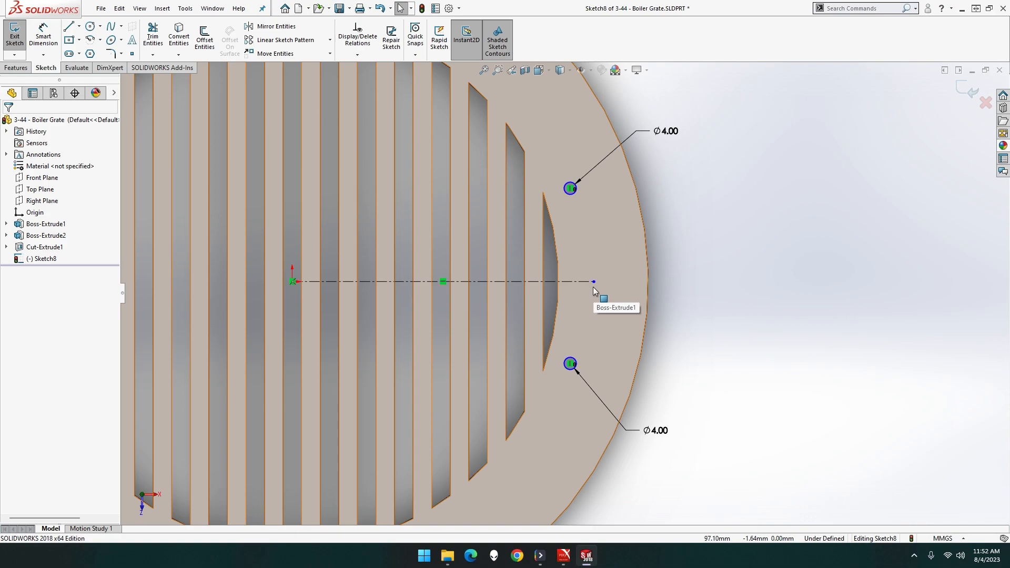
Step: Make the centerline's outer endpoint coincident with the plate's outer circular edge
click(44, 50)
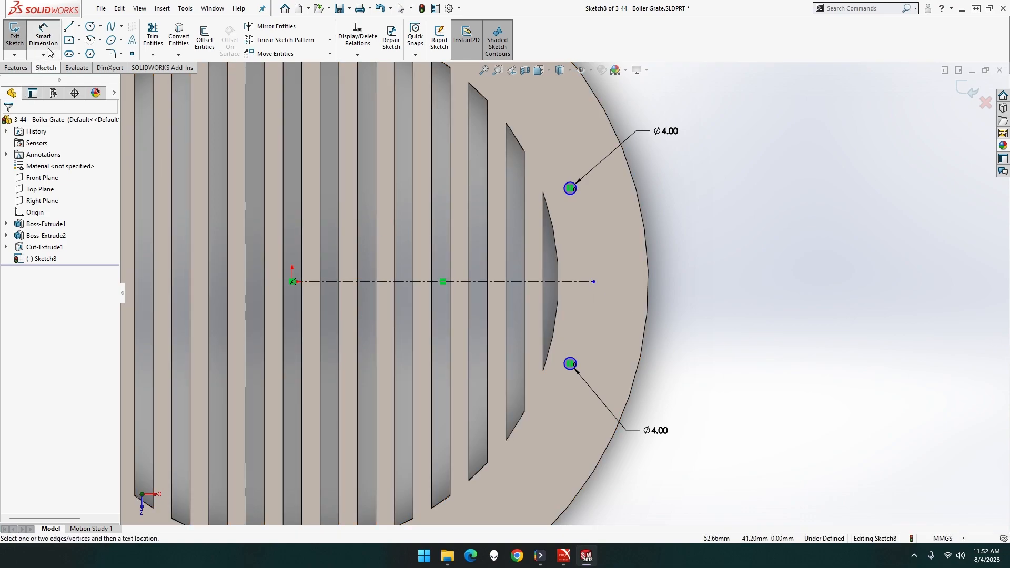
key(Escape)
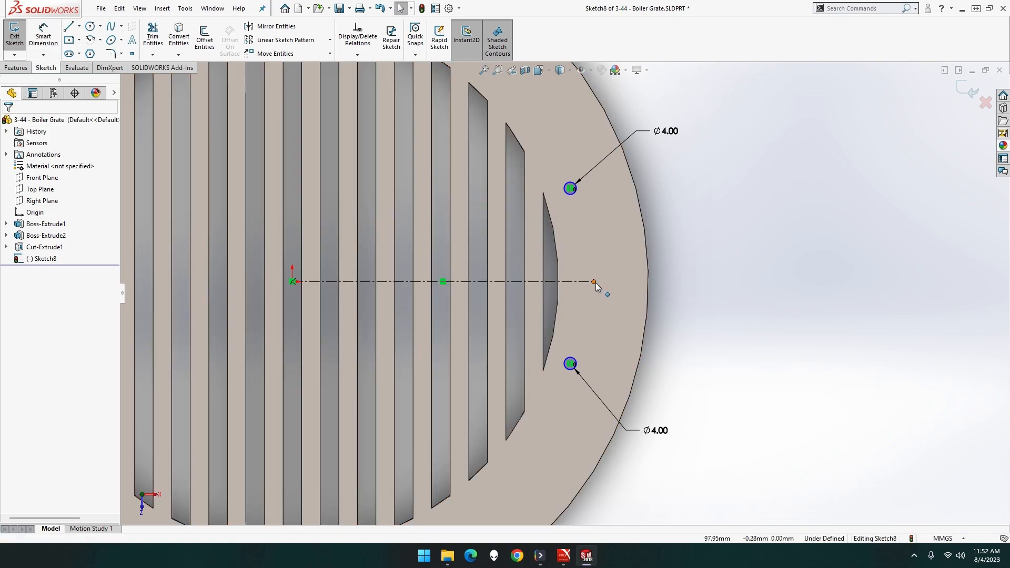
click(594, 281)
ctrl+click(647, 283)
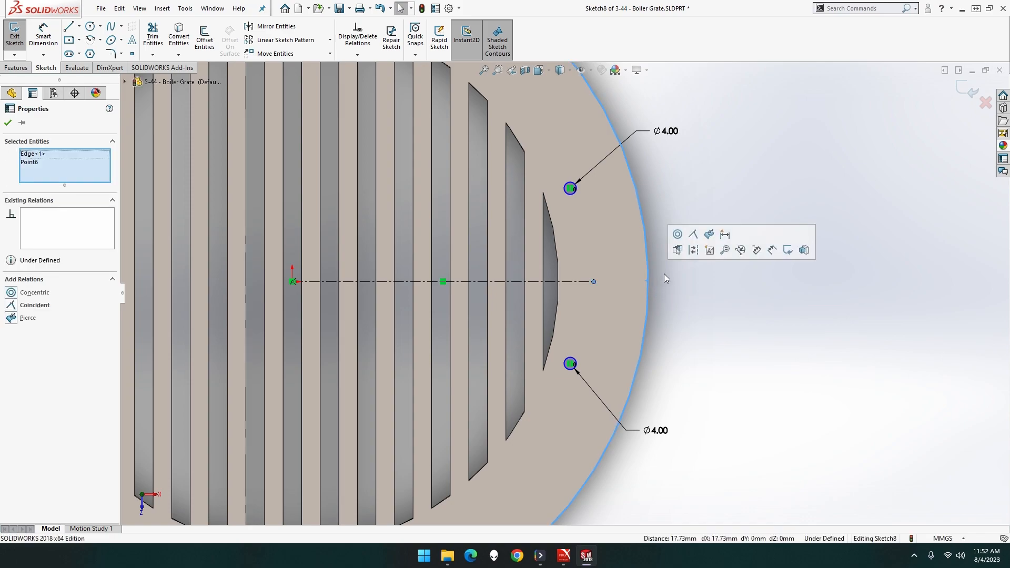
Step: Dimension the vertical distance between the centres of the two 4 mm circles as 44 mm
click(43, 37)
click(571, 189)
click(571, 363)
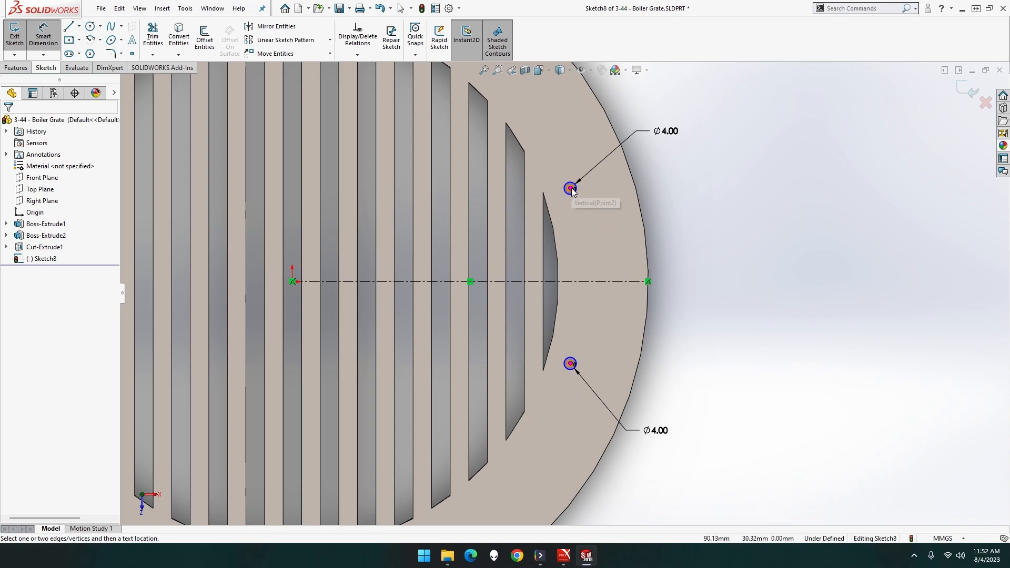
scroll(579, 203, down, 5)
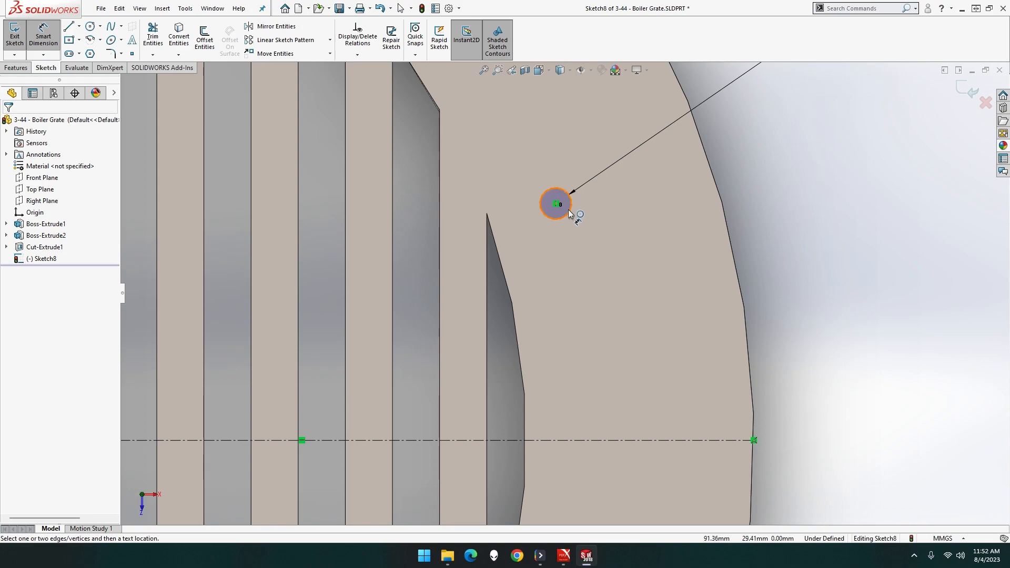
click(570, 213)
scroll(578, 238, up, 3)
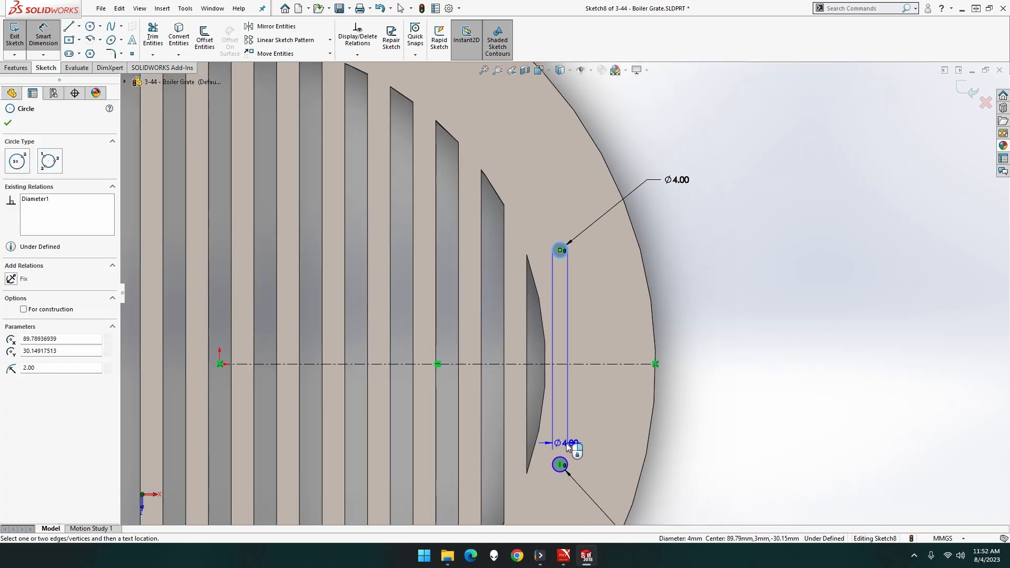
click(557, 457)
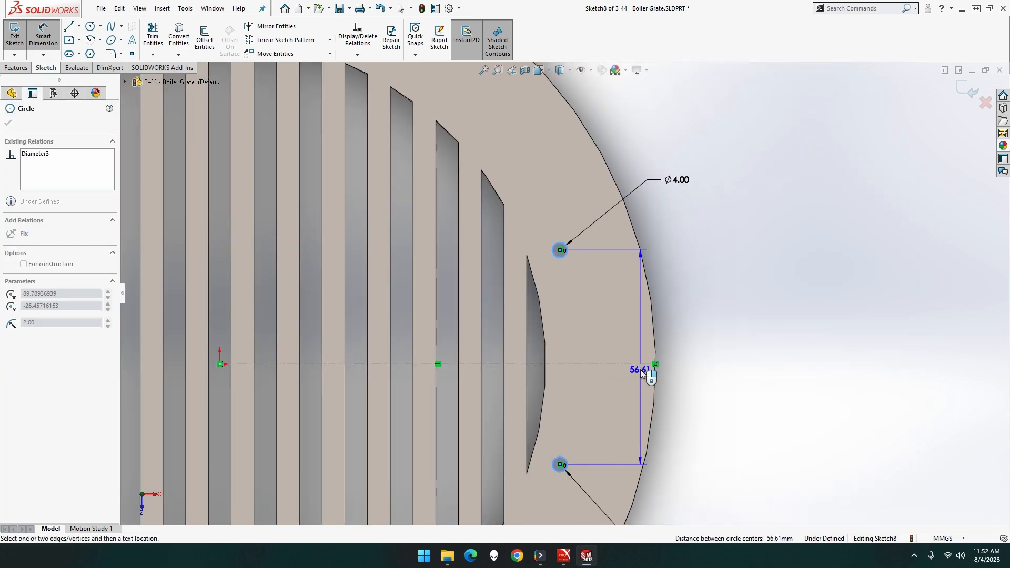
click(706, 363)
text(44)
key(Return)
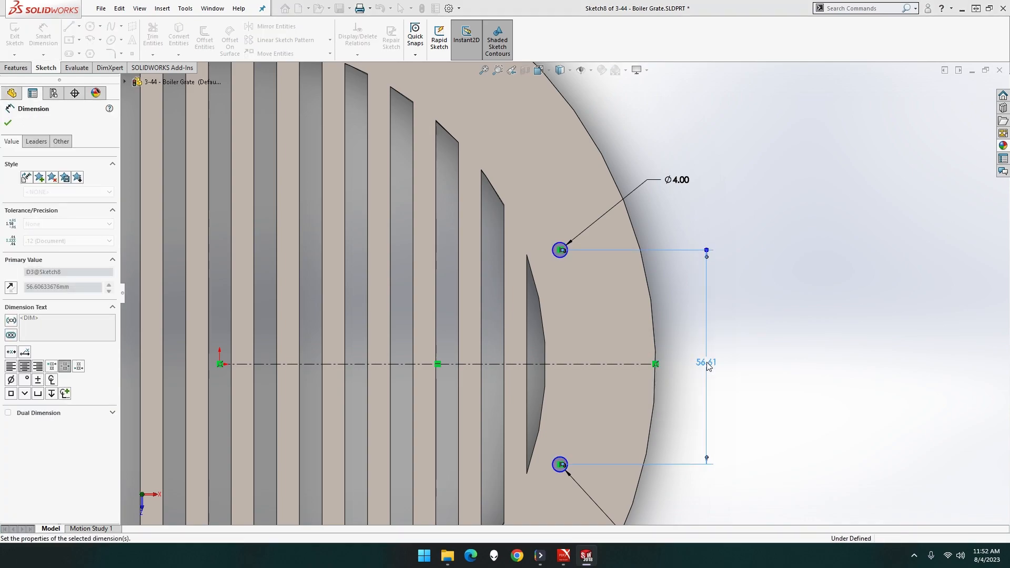
Step: Dimension the distance from the horizontal centerline to the lower 4 mm circle as 22 mm
click(602, 365)
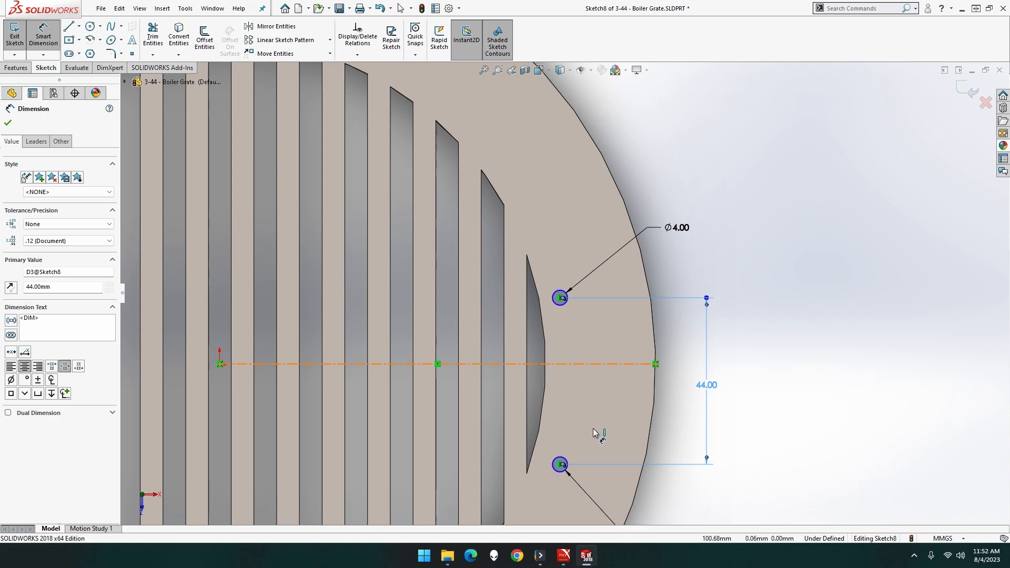
click(561, 464)
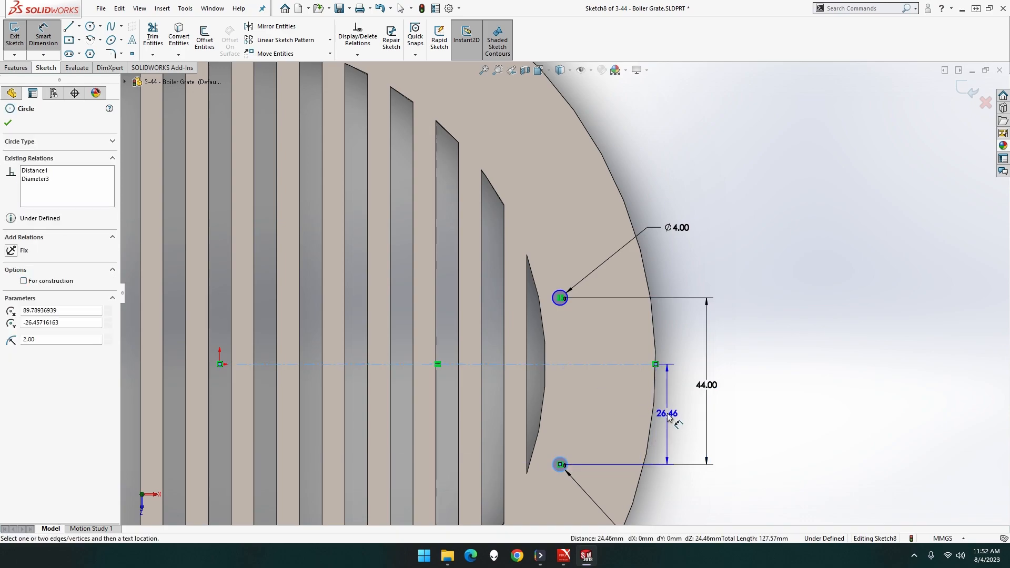
click(677, 421)
text(22)
key(Return)
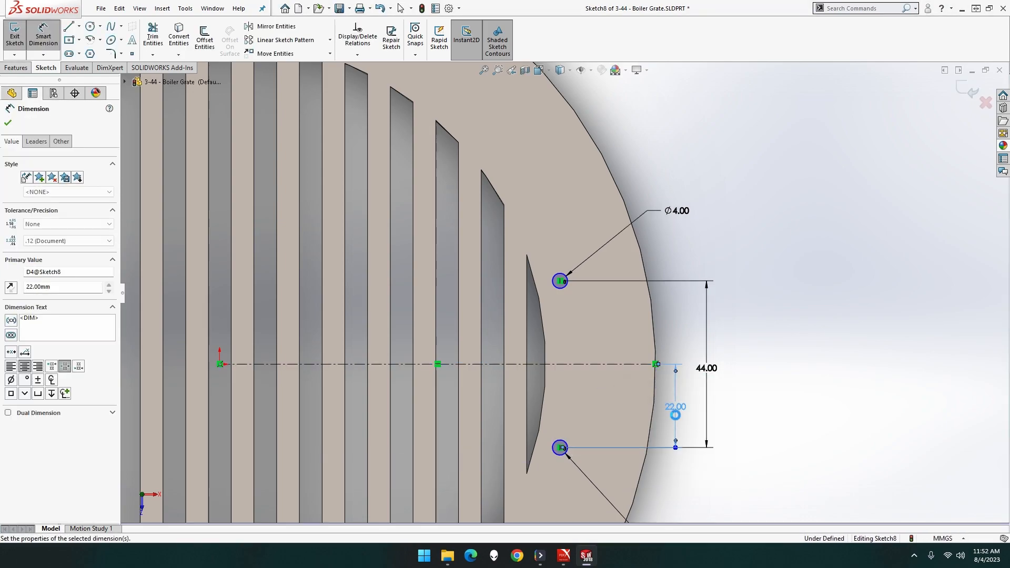
key(Escape)
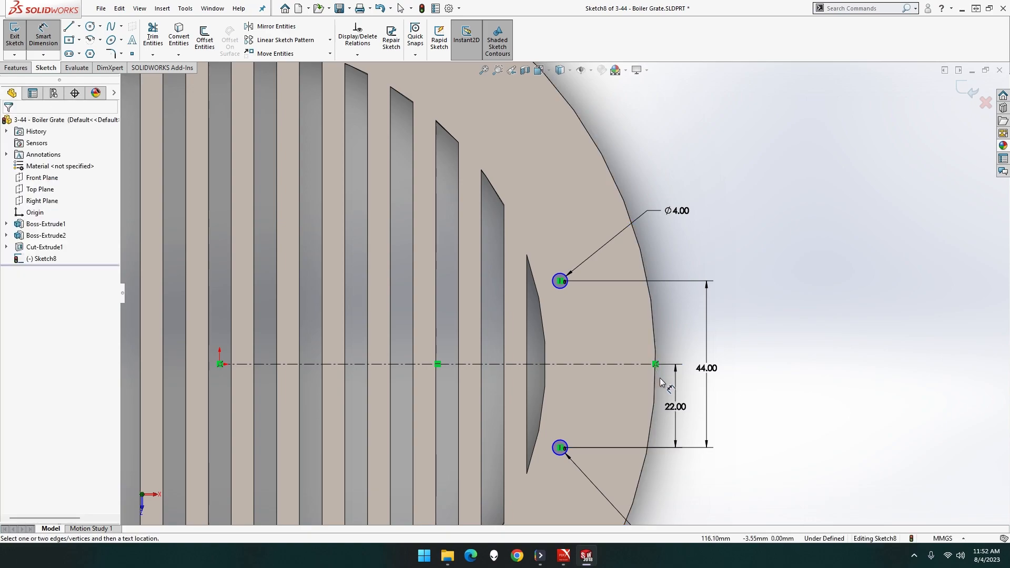
scroll(662, 380, down, 5)
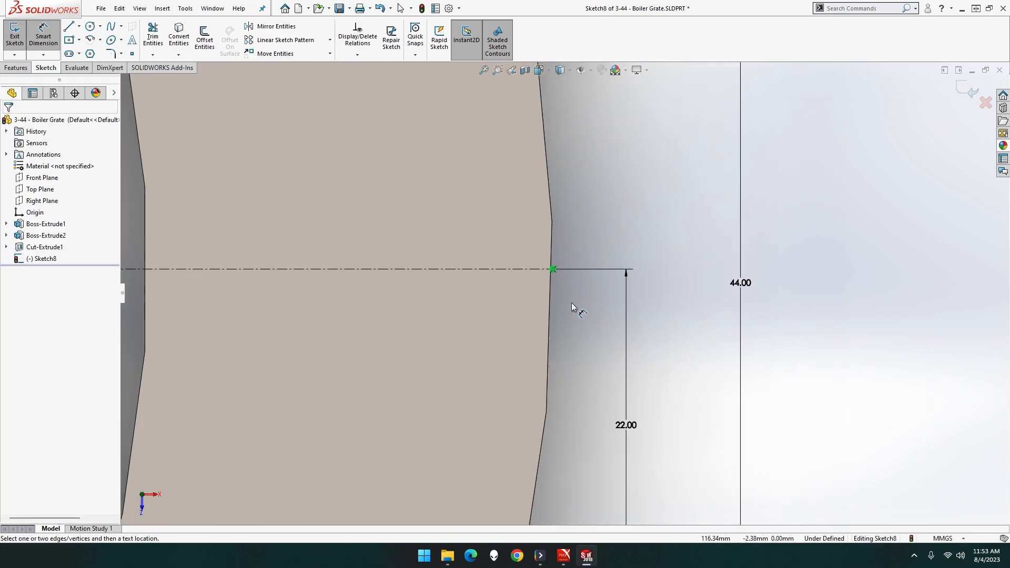
click(552, 269)
key(Escape)
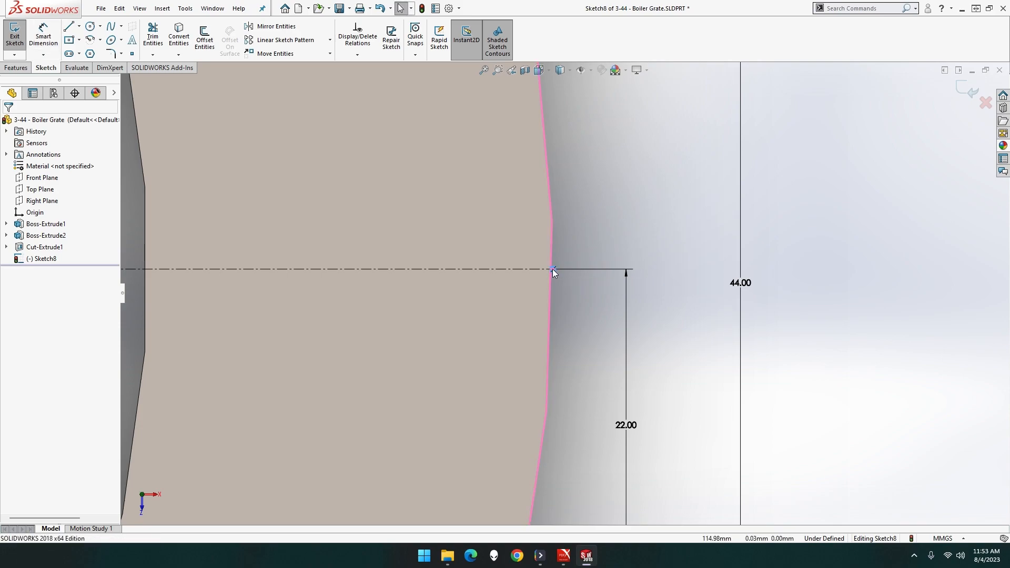
scroll(570, 297, up, 4)
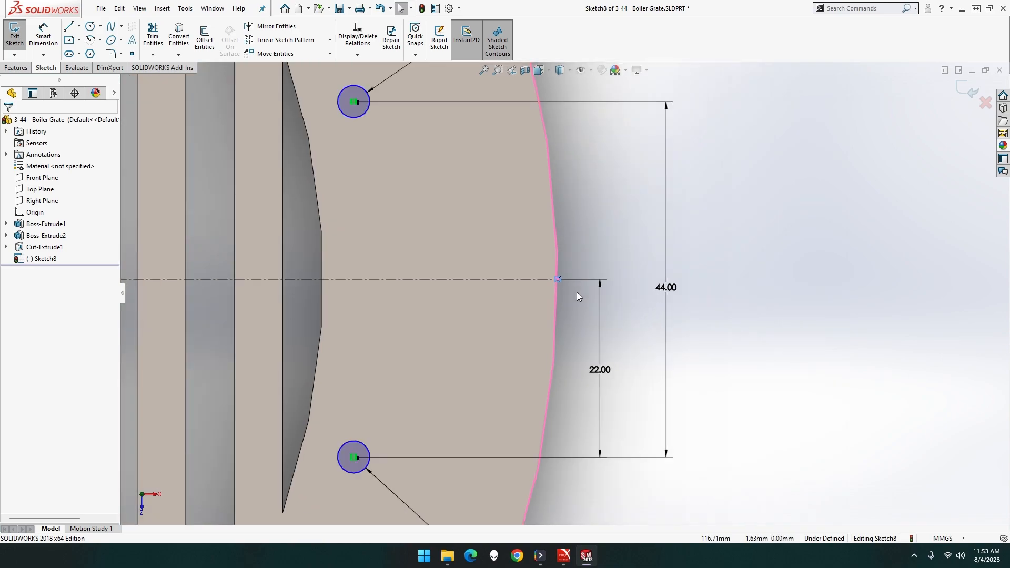
Step: Dimension the horizontal distance between the upper small circle's centre and the plate's centre as 230/2-29 mm
click(44, 37)
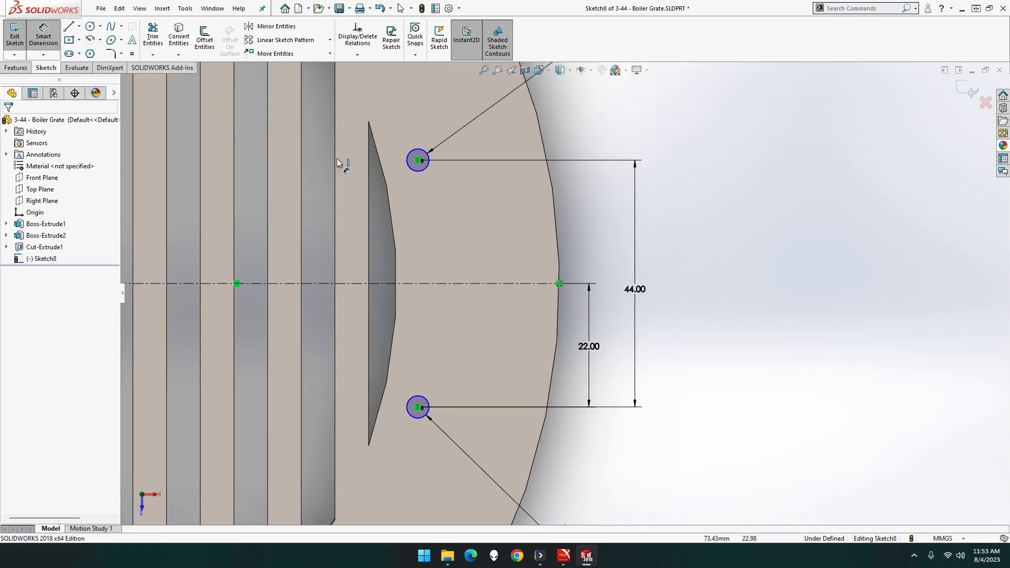
click(429, 161)
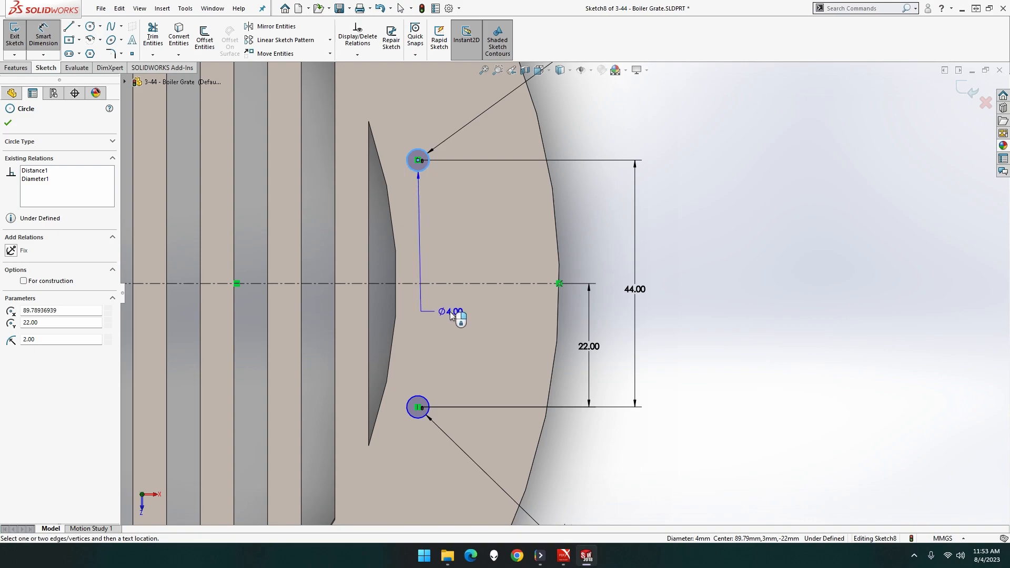
click(559, 297)
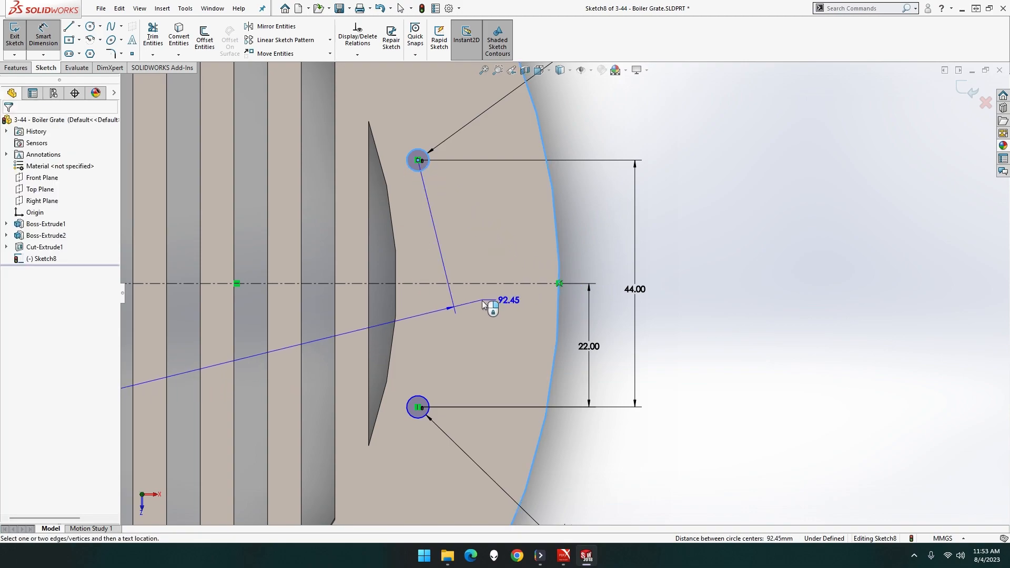
scroll(480, 307, up, 4)
scroll(480, 308, up, 3)
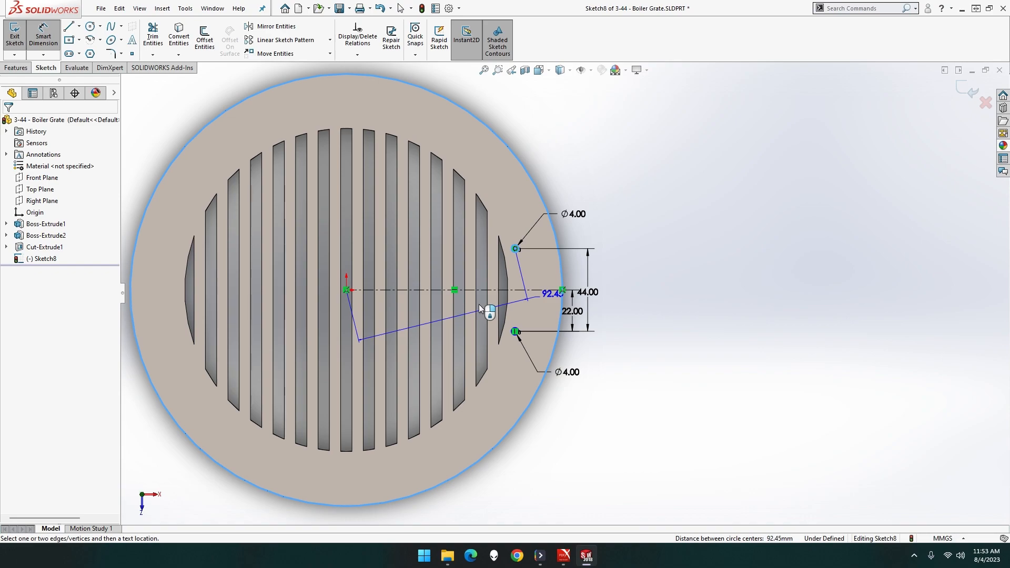
click(433, 313)
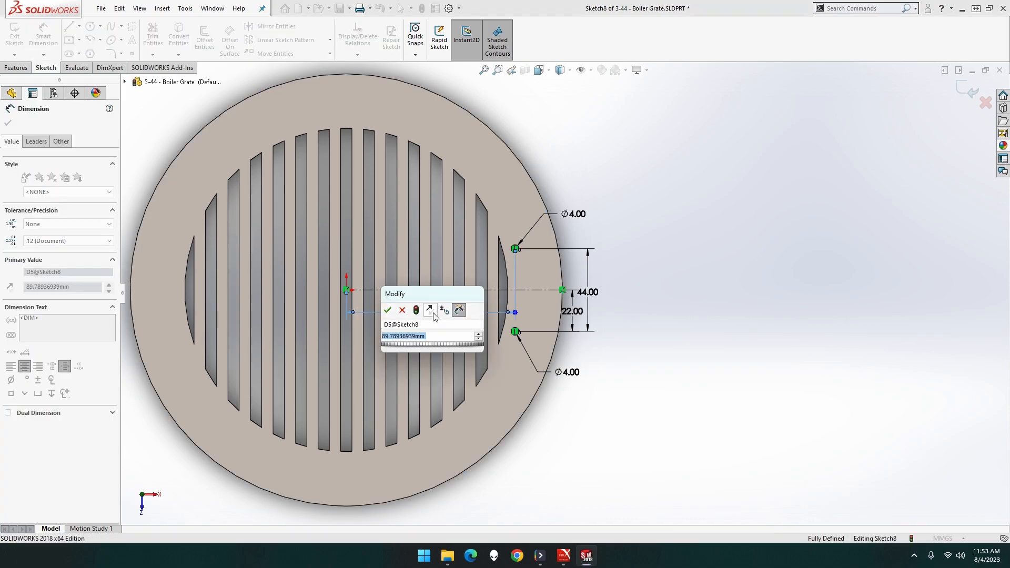
text(230/)
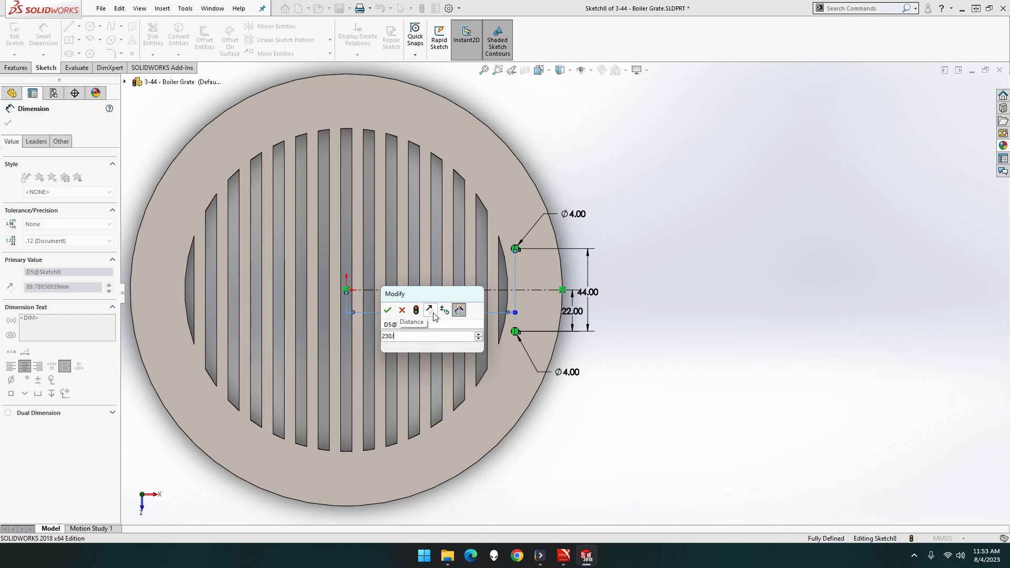
text(2-29)
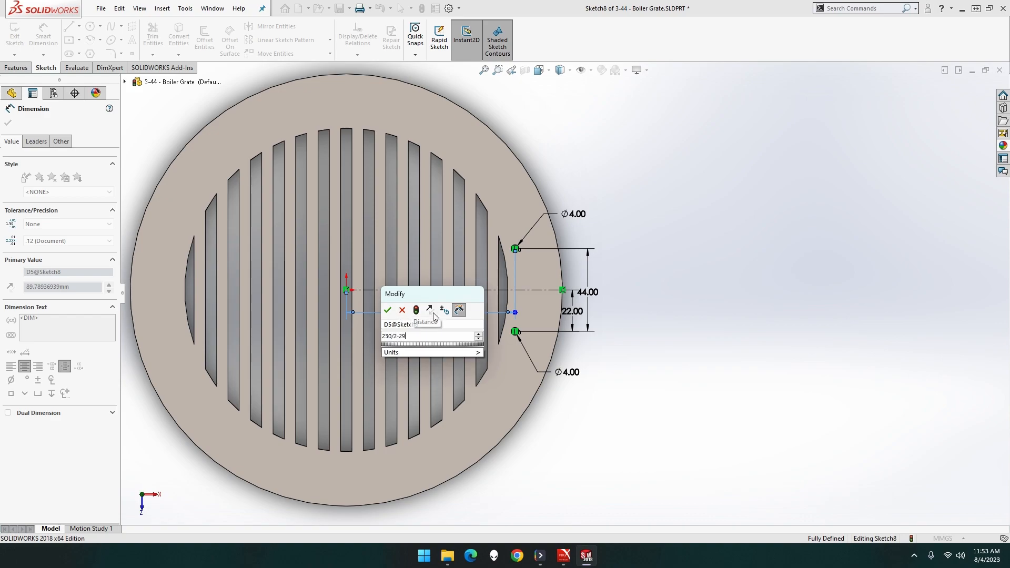
key(Return)
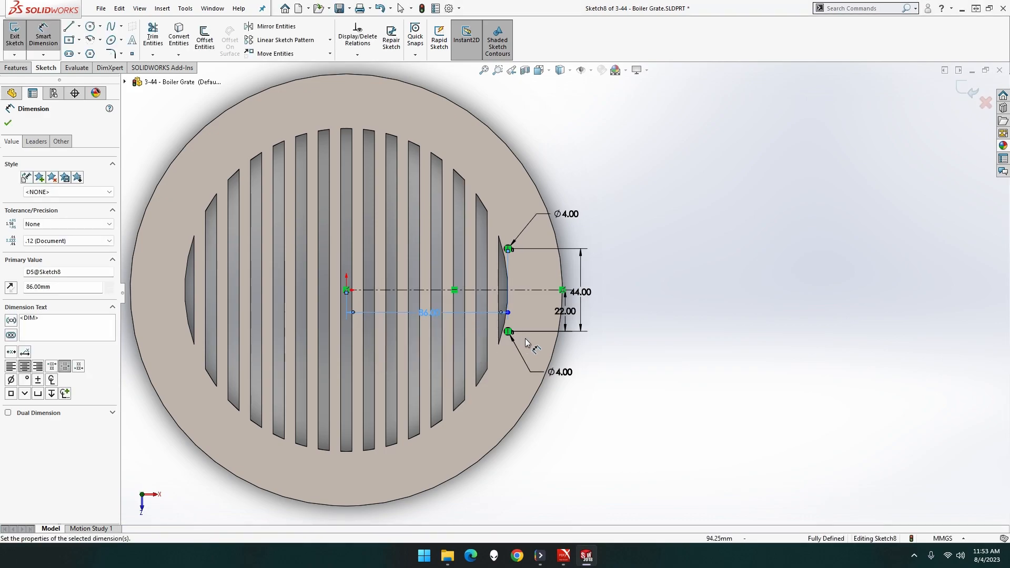
Step: Cut-extrude the two 4 mm circles Through All to make holes in the plate's rim
scroll(523, 340, down, 3)
scroll(522, 341, down, 2)
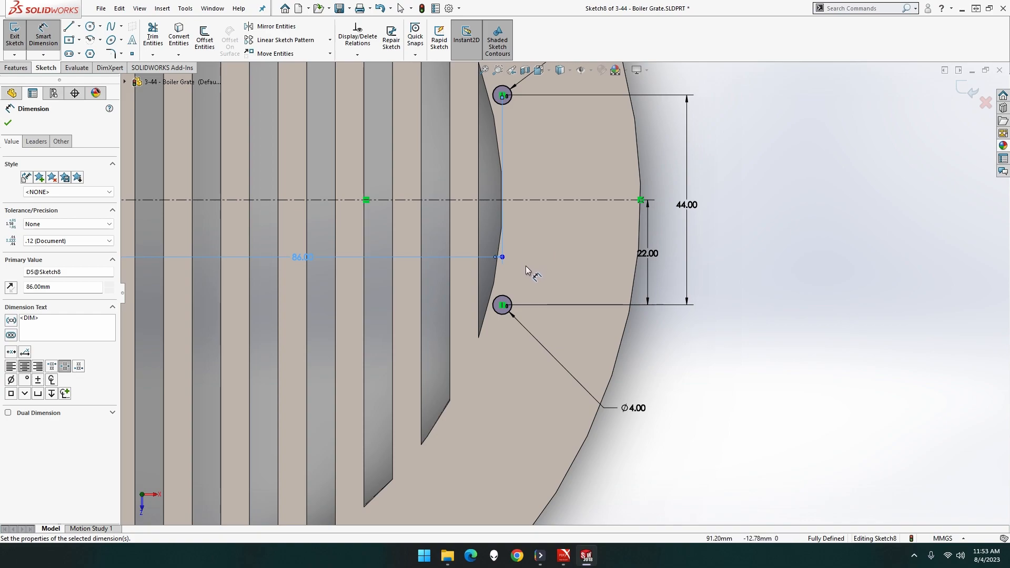
click(16, 68)
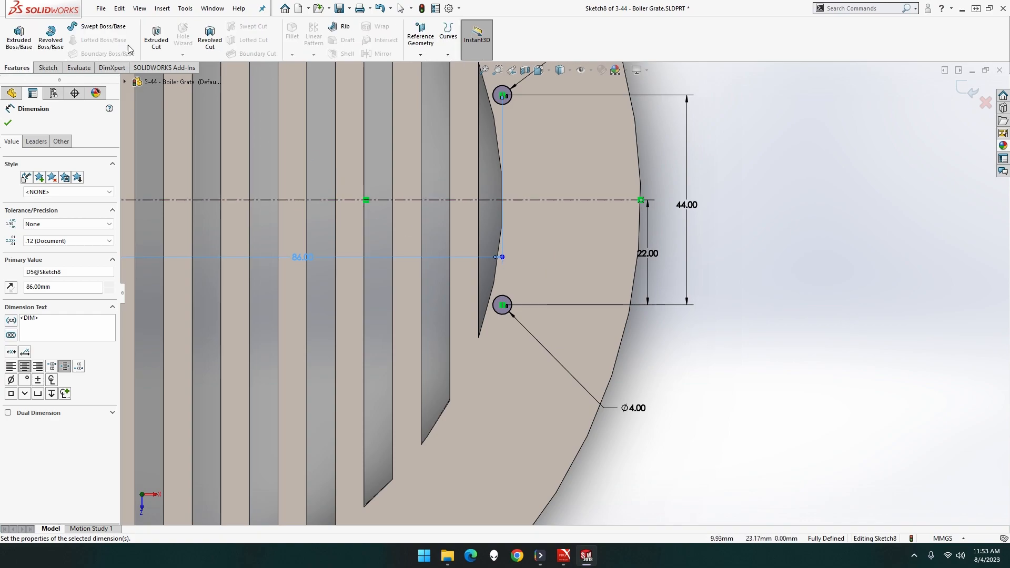
click(156, 37)
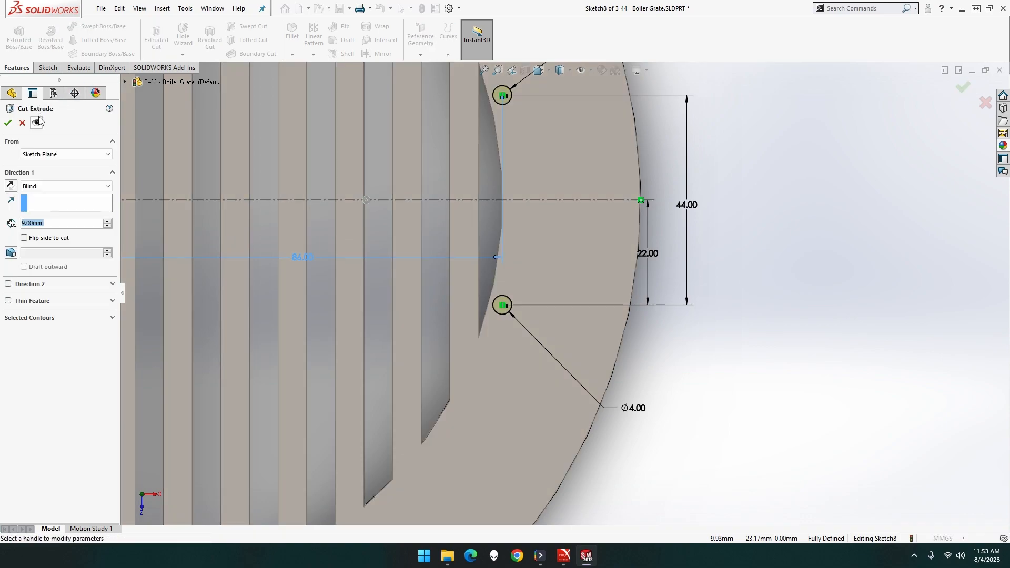
click(28, 185)
click(33, 201)
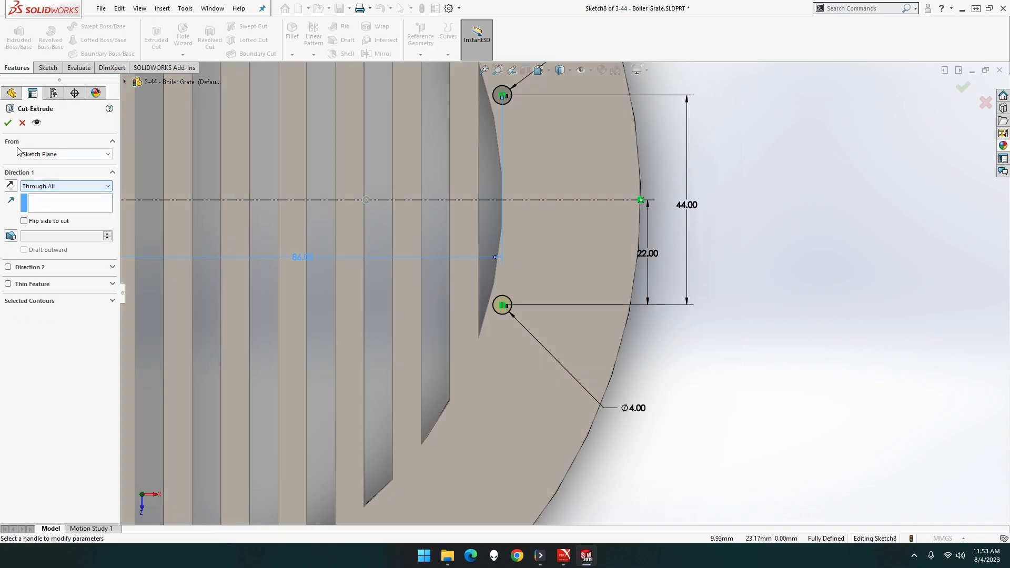
click(8, 124)
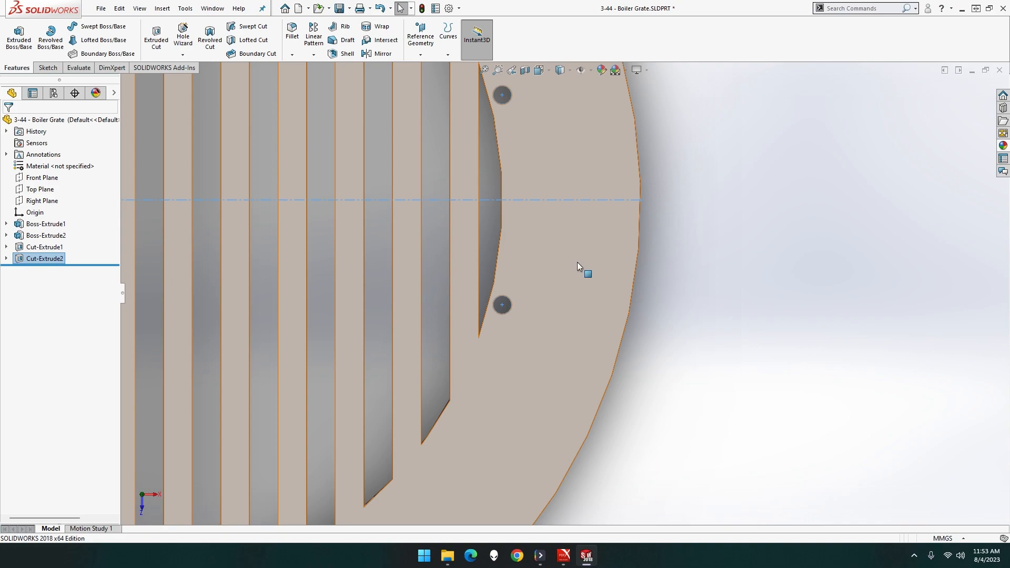
Step: Inspect the two rim holes from several angles and orient the view normal to the plate's face
mouse_move(681, 283)
middle_down()
mouse_move(409, 235)
mouse_move(629, 244)
mouse_move(629, 261)
mouse_move(410, 268)
mouse_move(619, 284)
middle_up()
scroll(619, 284, up, 4)
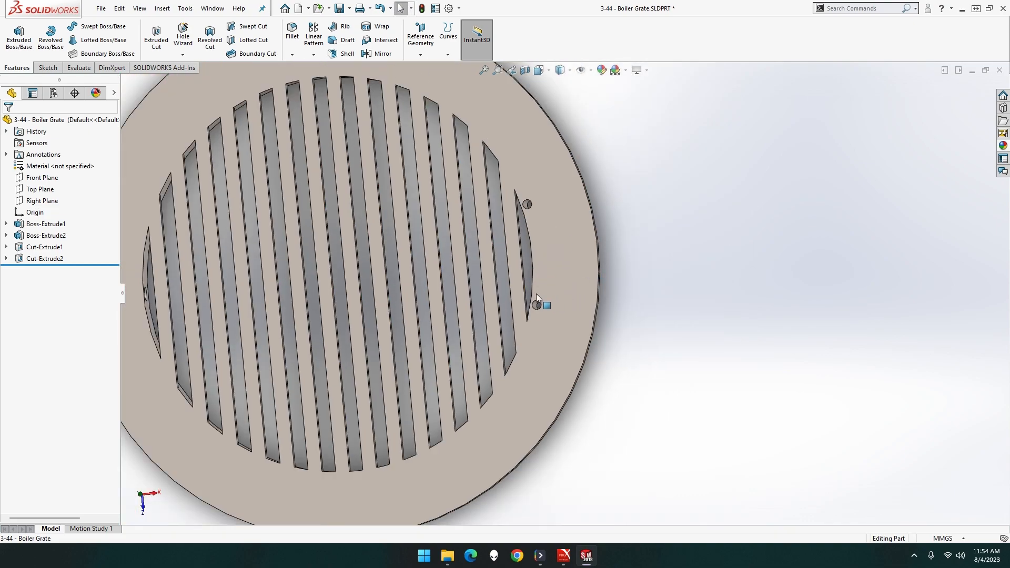
middle_drag(535, 294, 352, 273)
middle_drag(539, 250, 648, 269)
key(ctrl+5)
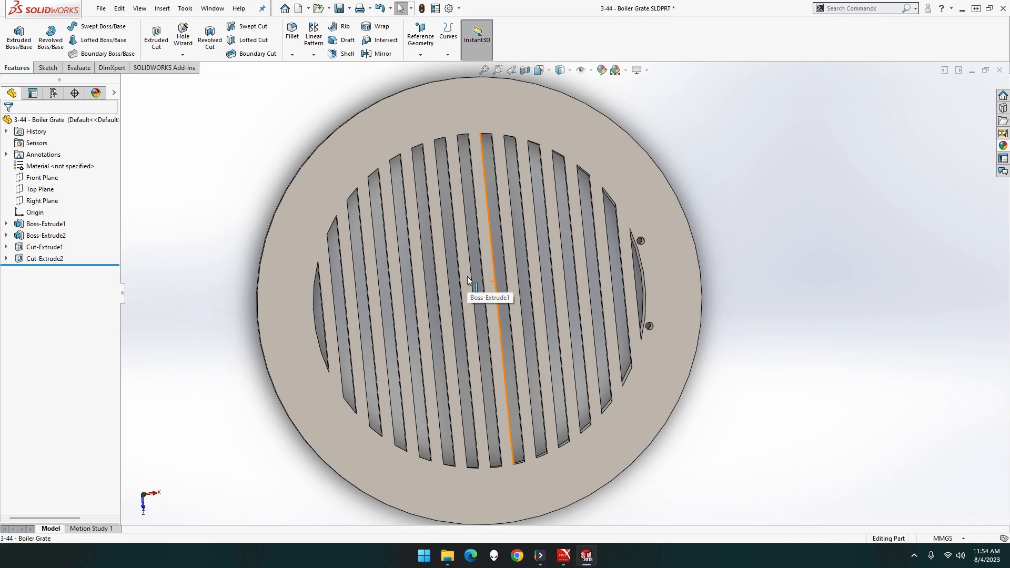
right_click(680, 265)
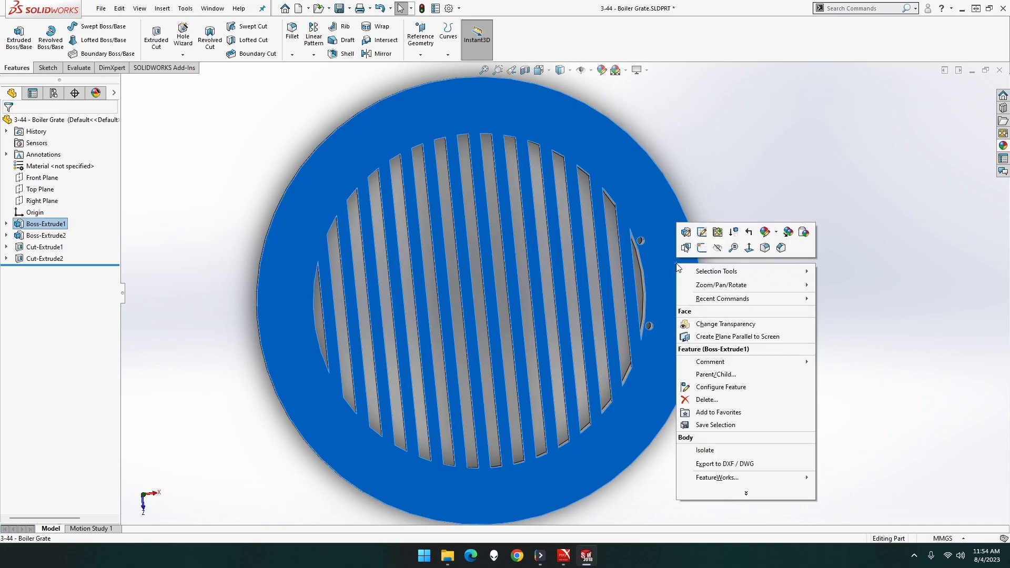
click(750, 249)
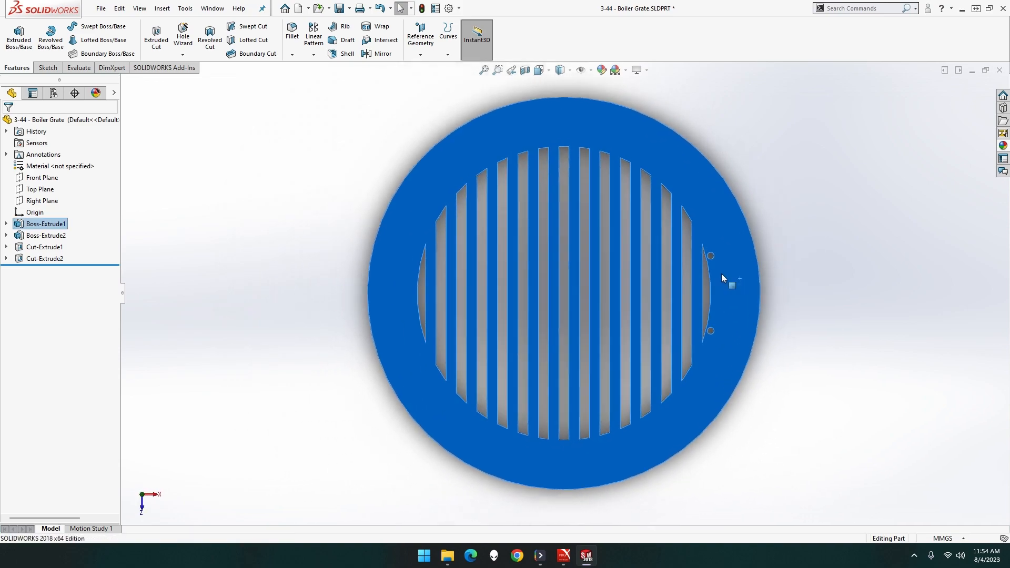
right_click(724, 274)
click(747, 258)
scroll(746, 289, down, 5)
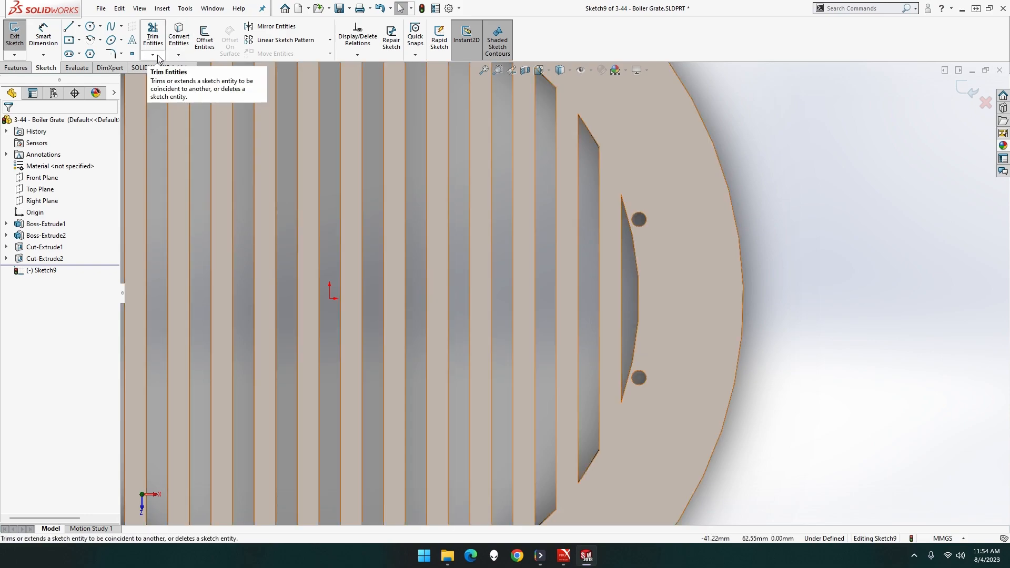
click(15, 37)
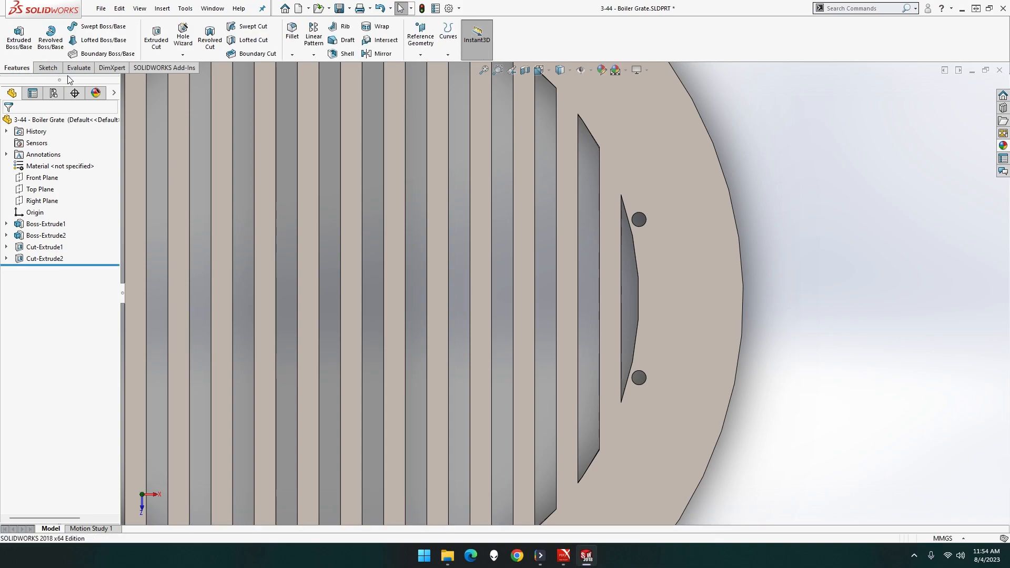
Step: Start a Hole Wizard countersink for an ANSI Metric flat head screw, size M5
click(182, 54)
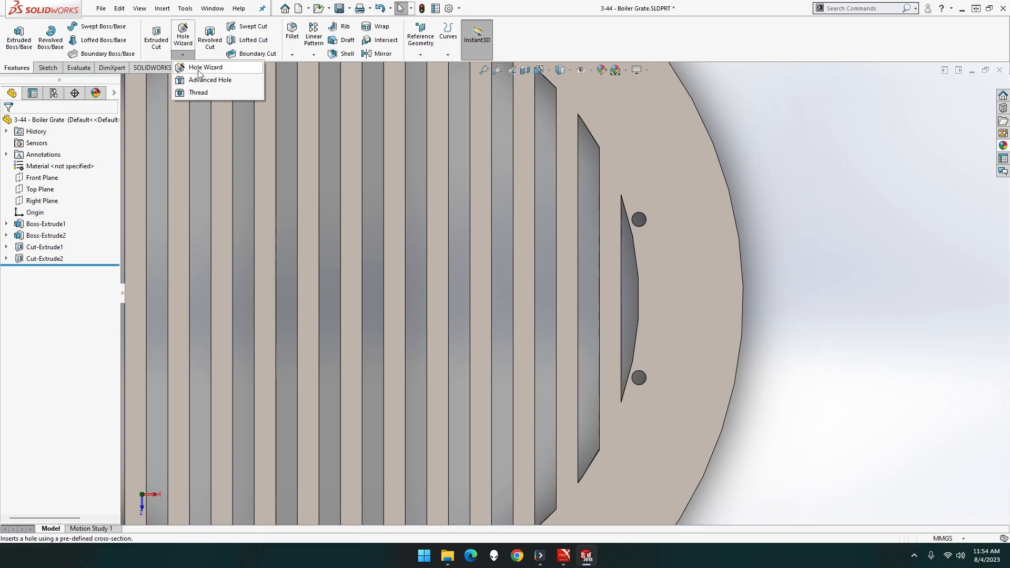
click(200, 68)
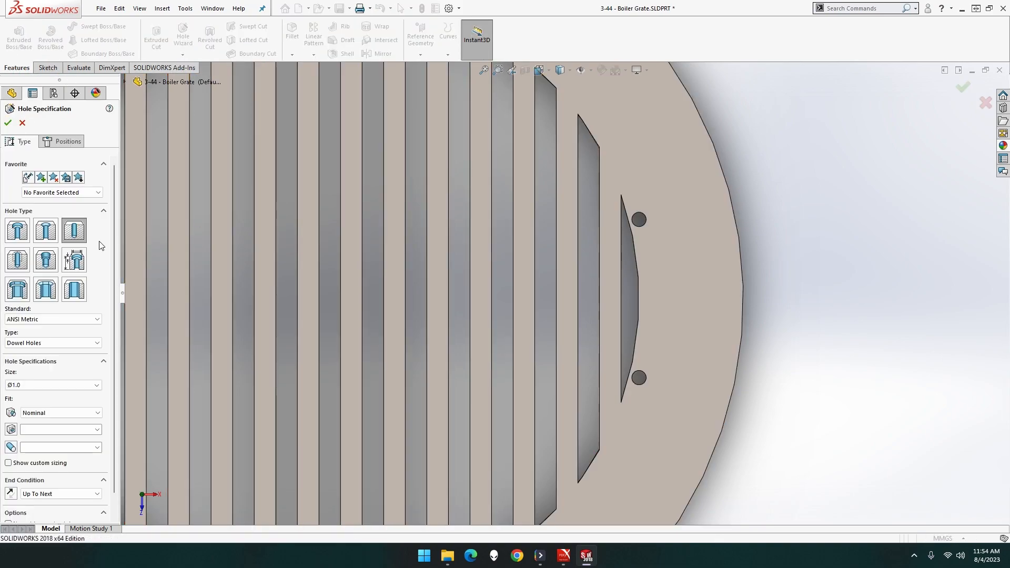
click(46, 235)
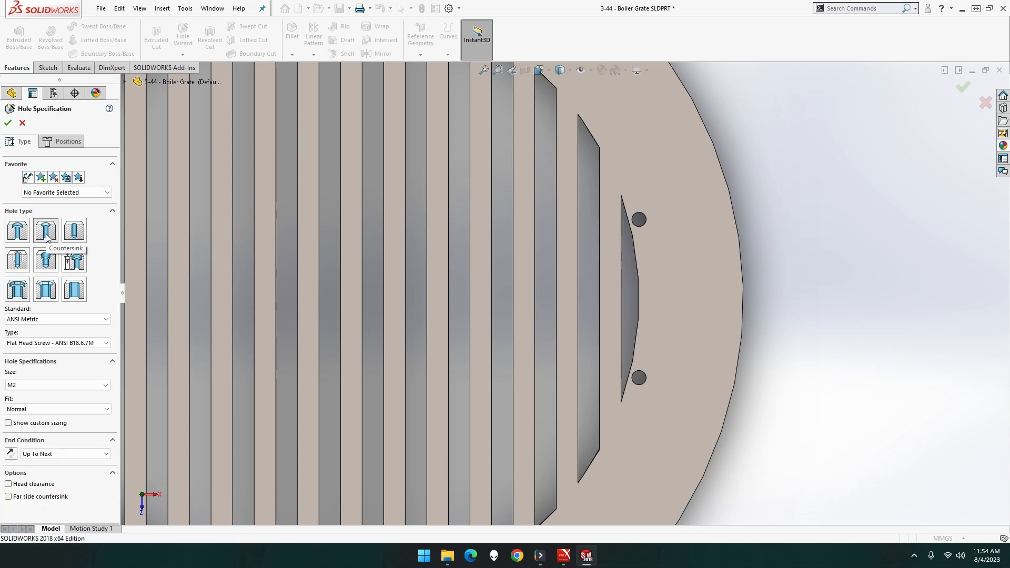
click(56, 389)
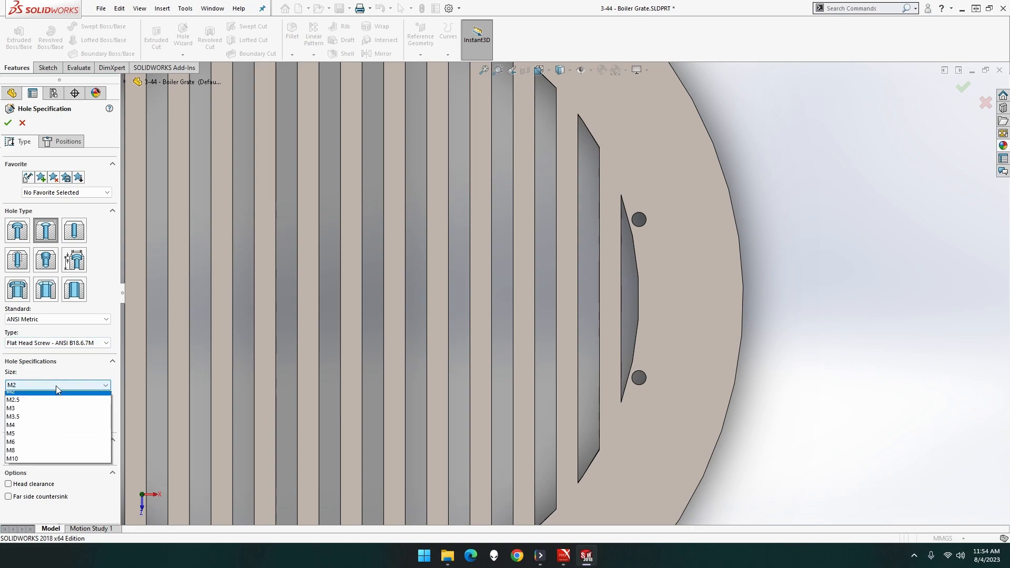
click(51, 438)
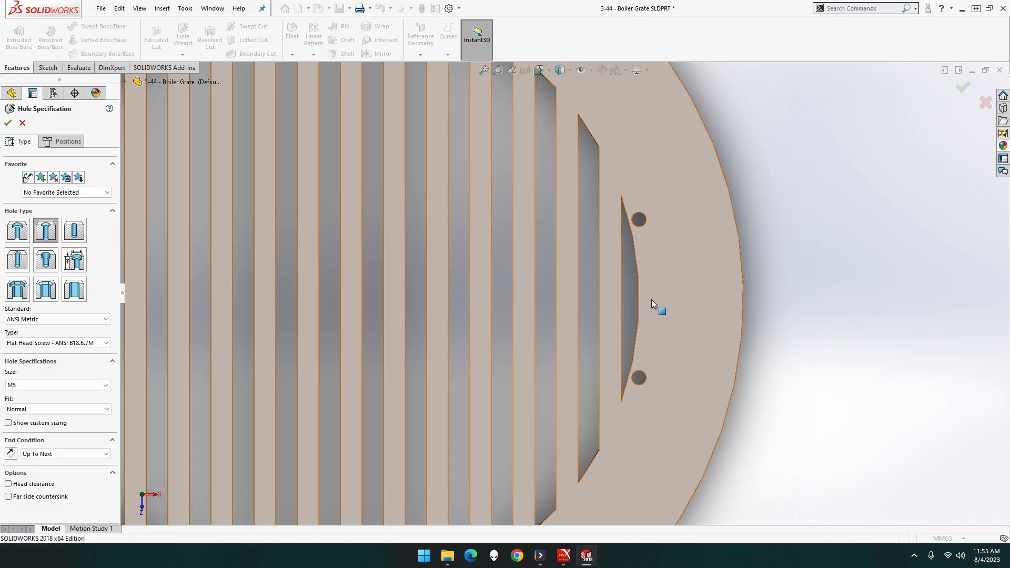
Step: Place two M5 countersunk holes, one above the other, on the plate face between the 4 mm holes and the outer edge
click(63, 141)
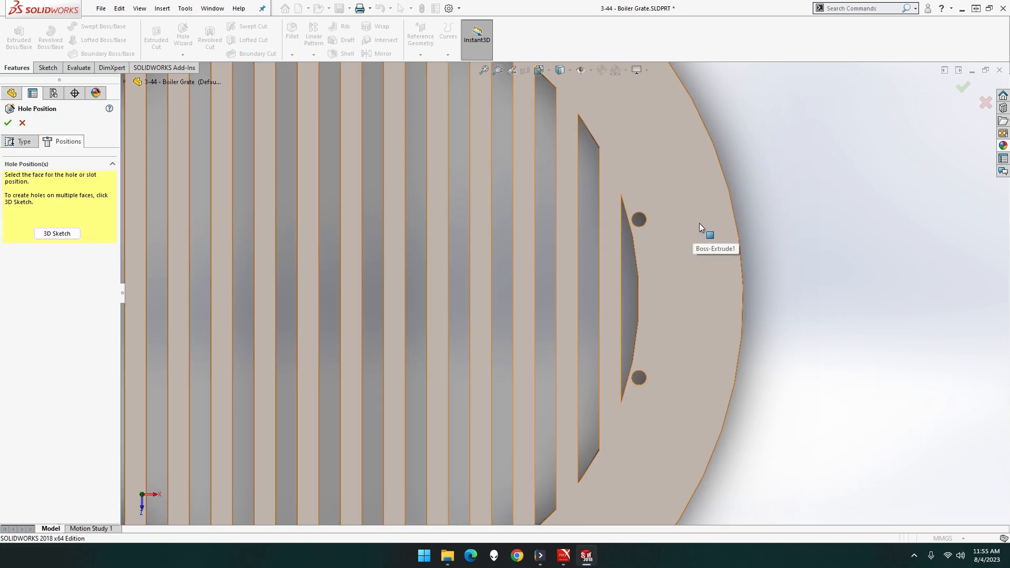
click(719, 238)
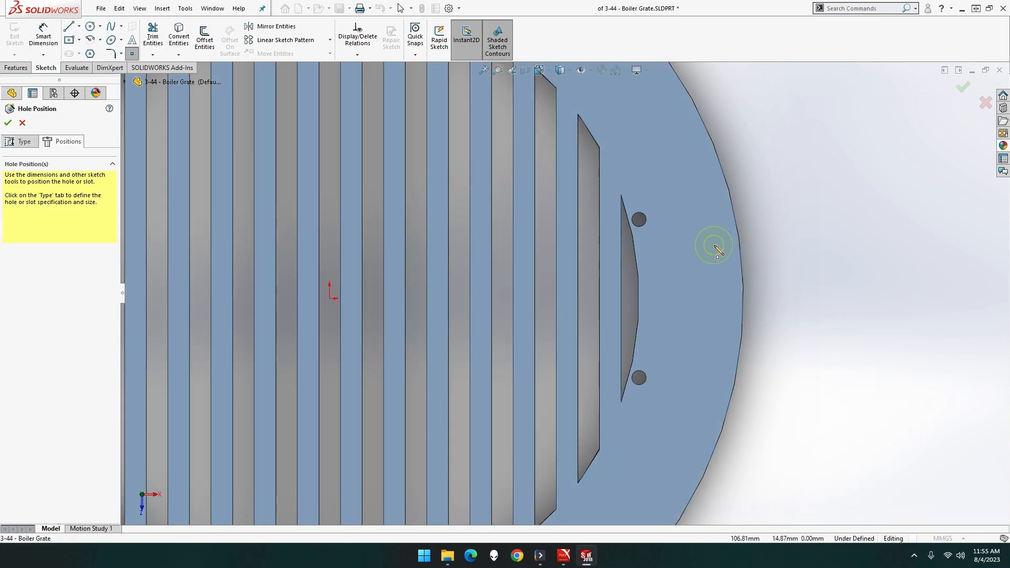
click(712, 341)
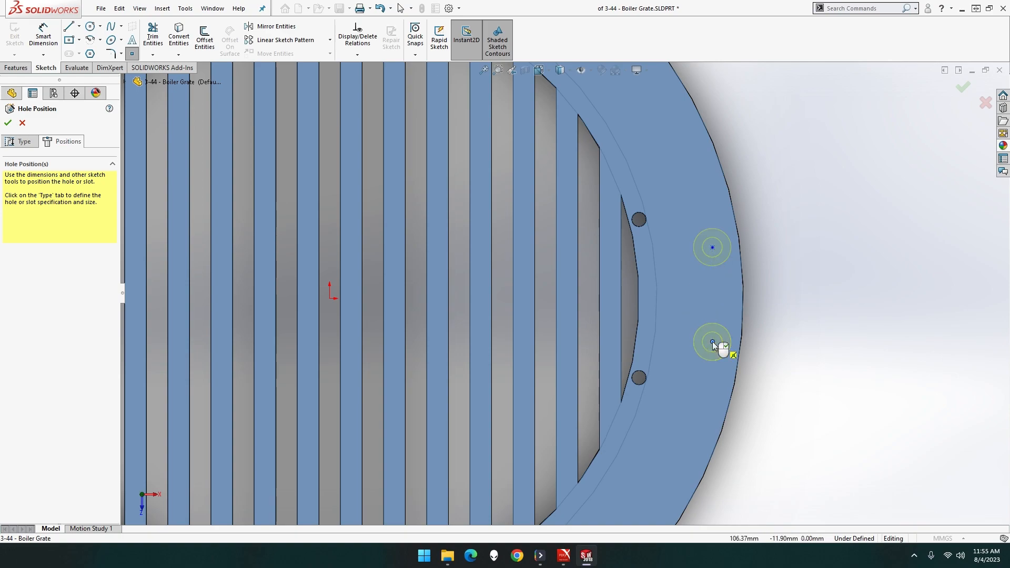
click(8, 123)
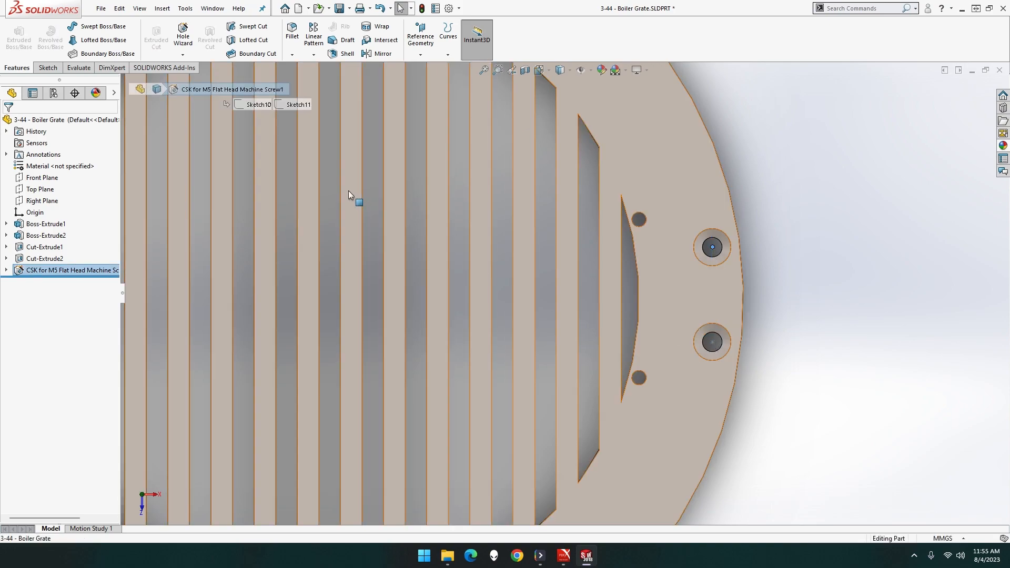
click(47, 67)
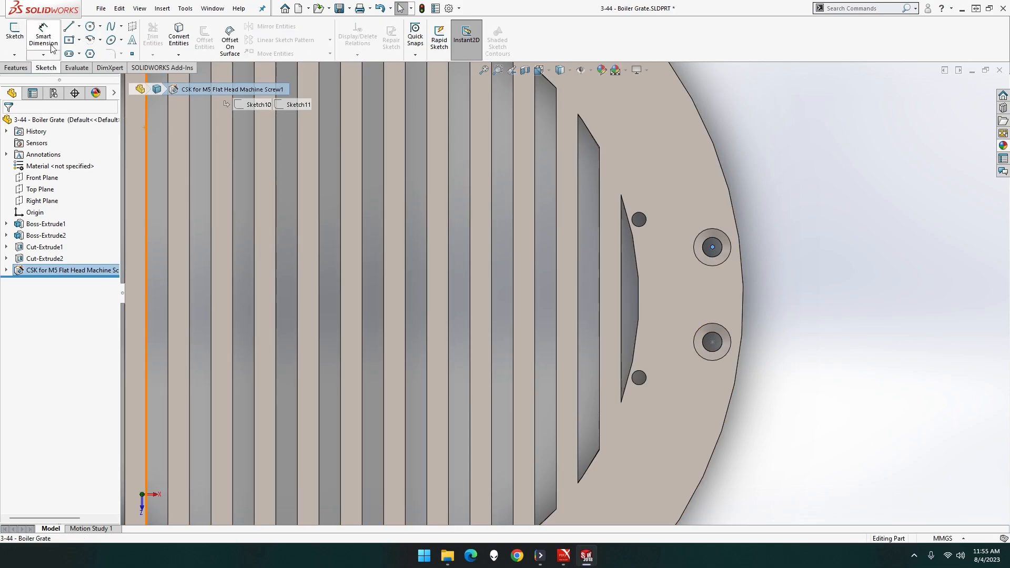
click(43, 36)
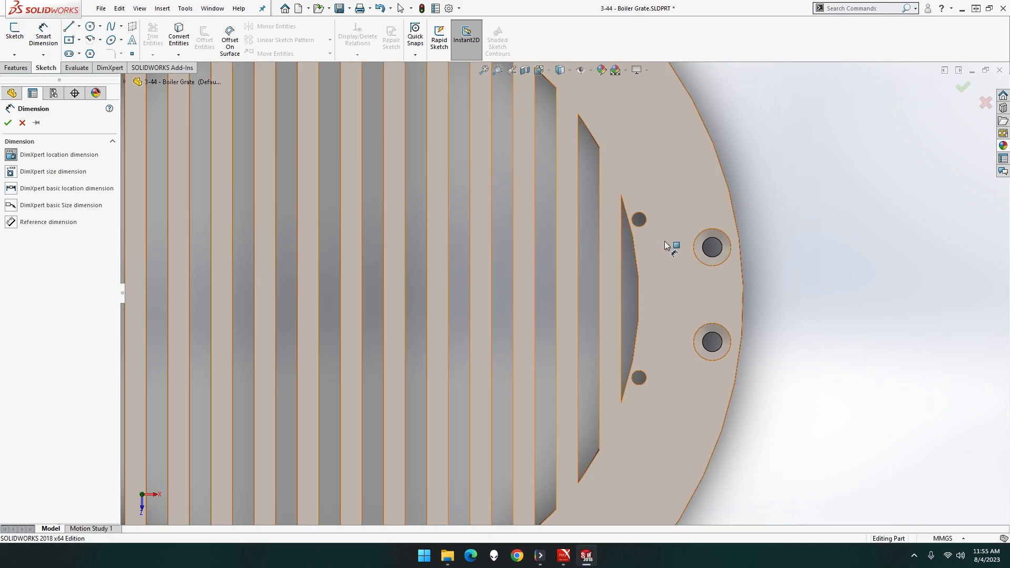
click(712, 258)
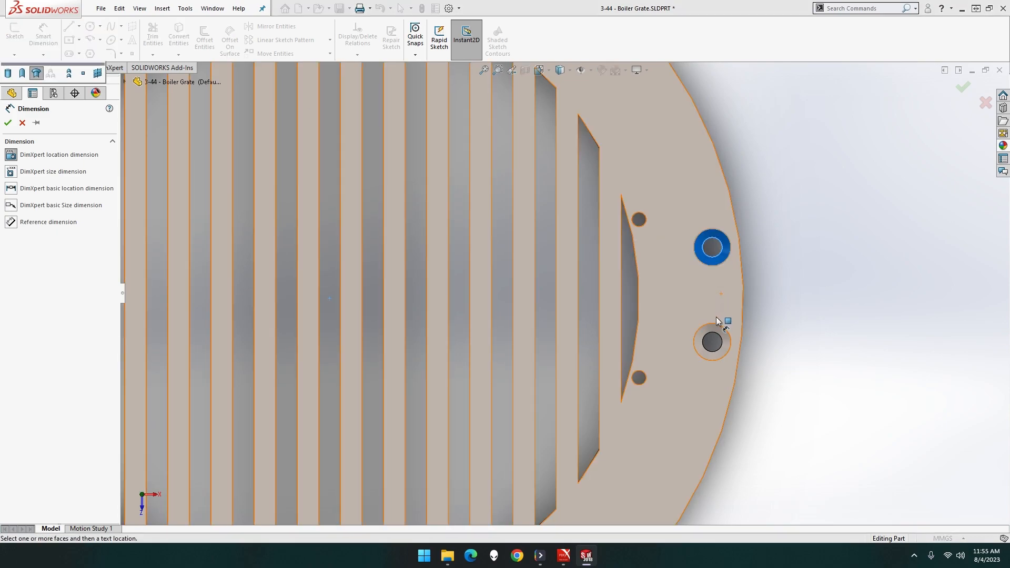
click(715, 340)
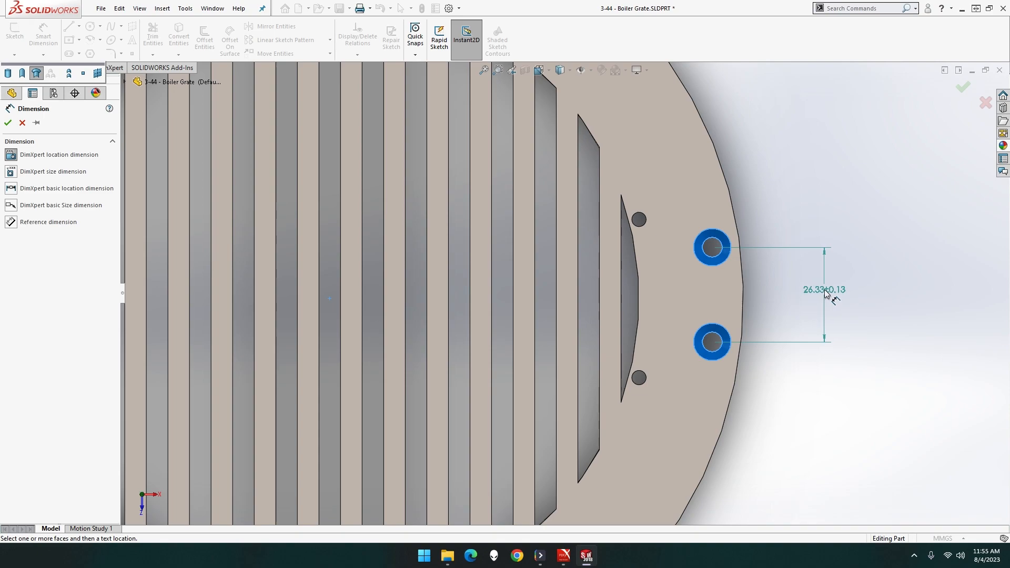
click(841, 292)
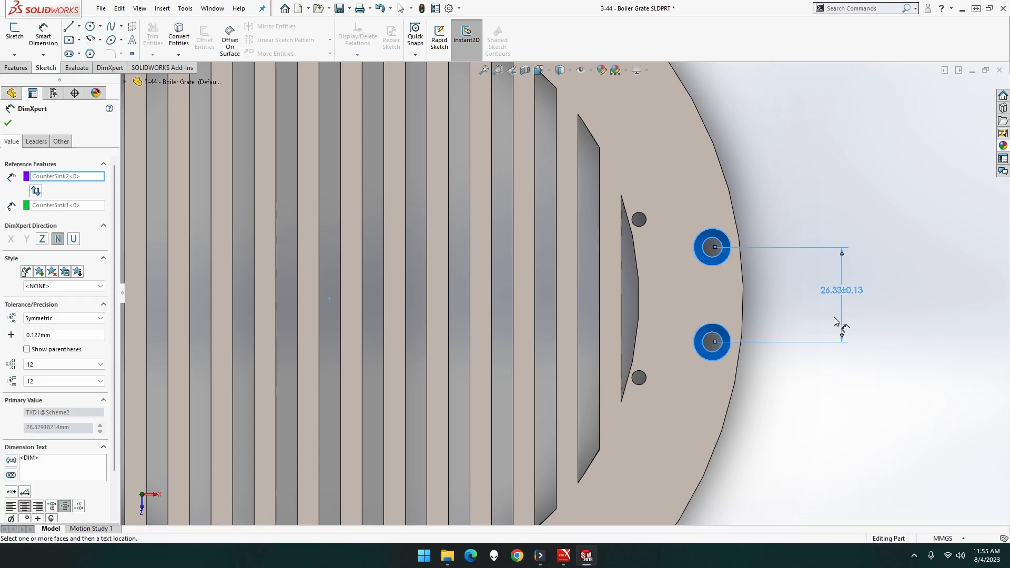
key(Escape)
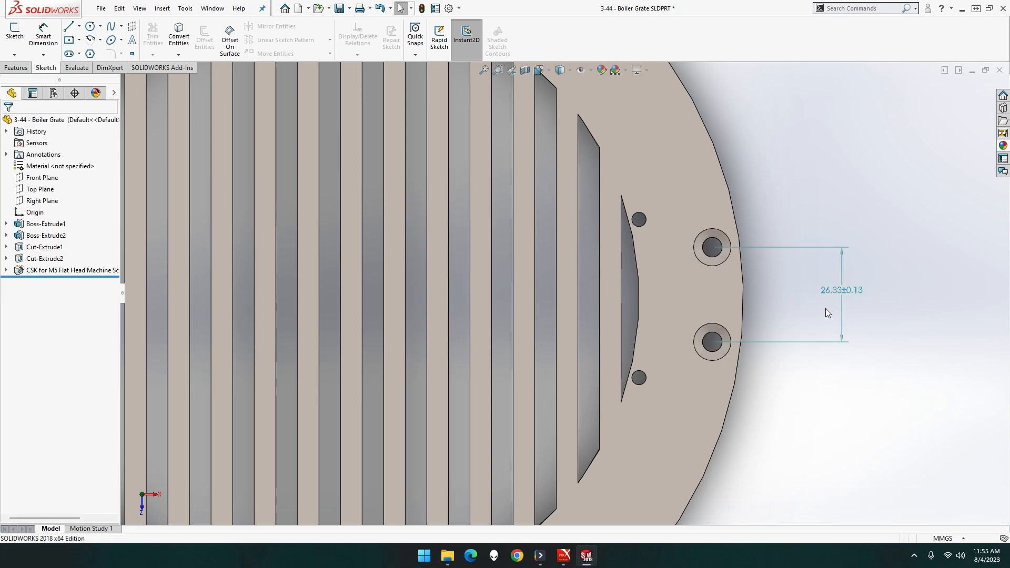
click(841, 306)
key(Escape)
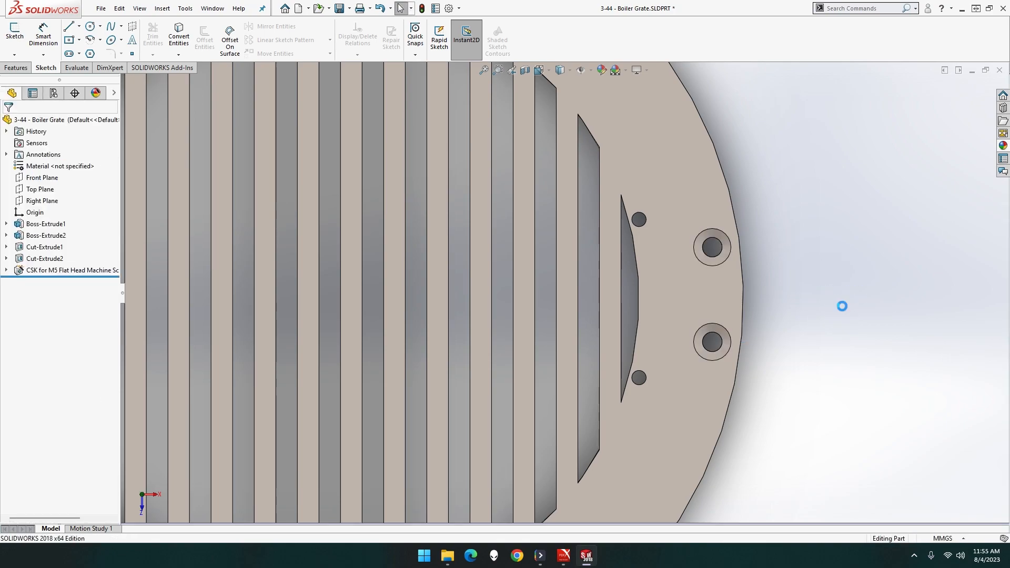
Step: Edit the countersunk hole positions and dimension the vertical distance between the two hole centres as 14.5*2 mm
click(16, 68)
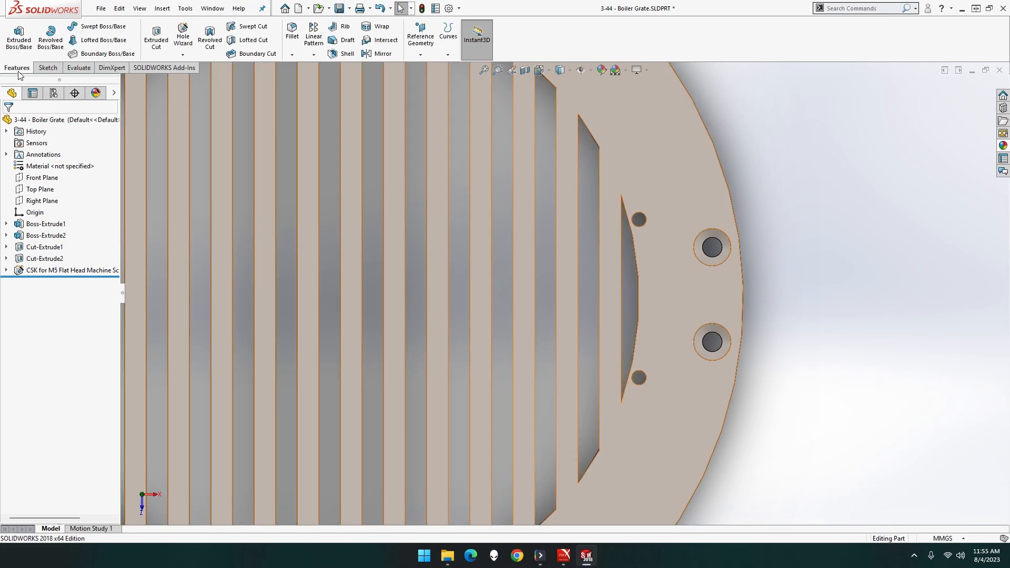
click(19, 273)
click(28, 241)
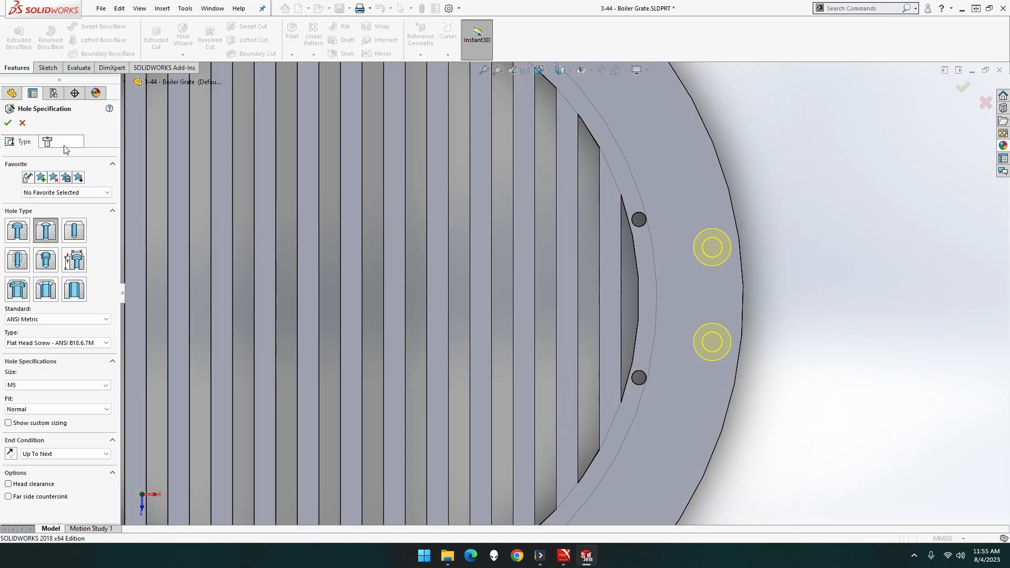
click(65, 143)
click(43, 36)
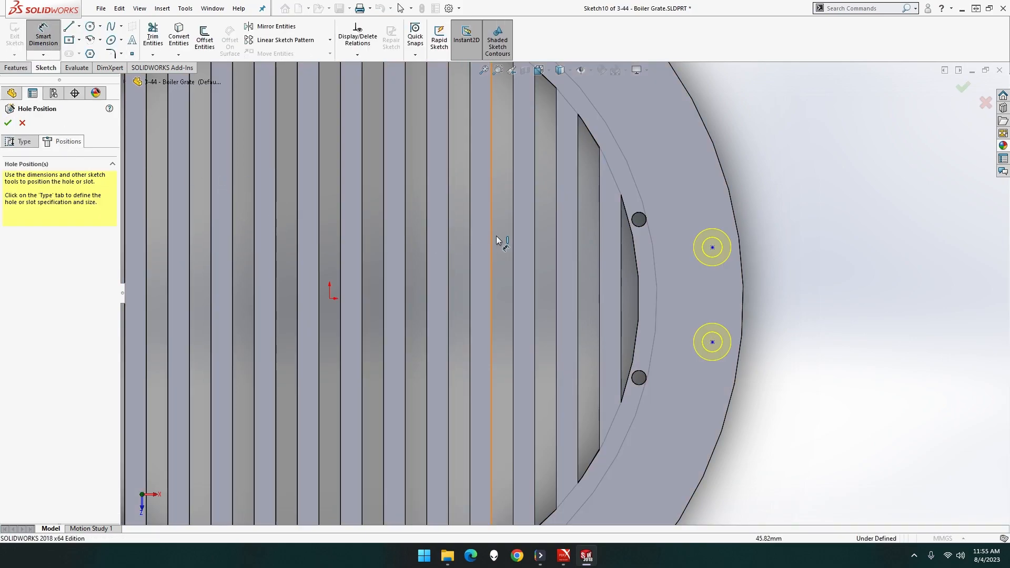
click(712, 247)
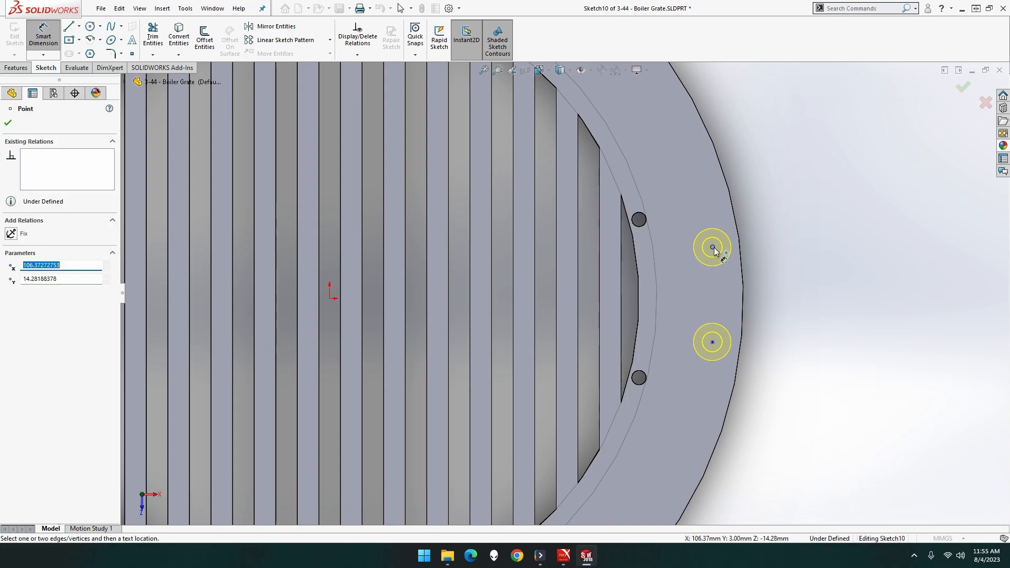
click(713, 342)
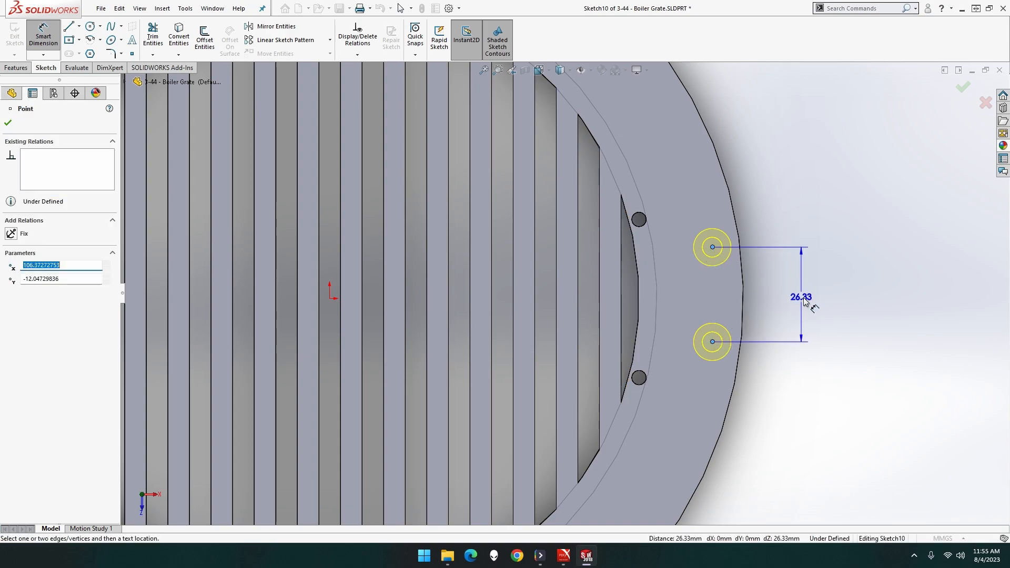
click(815, 301)
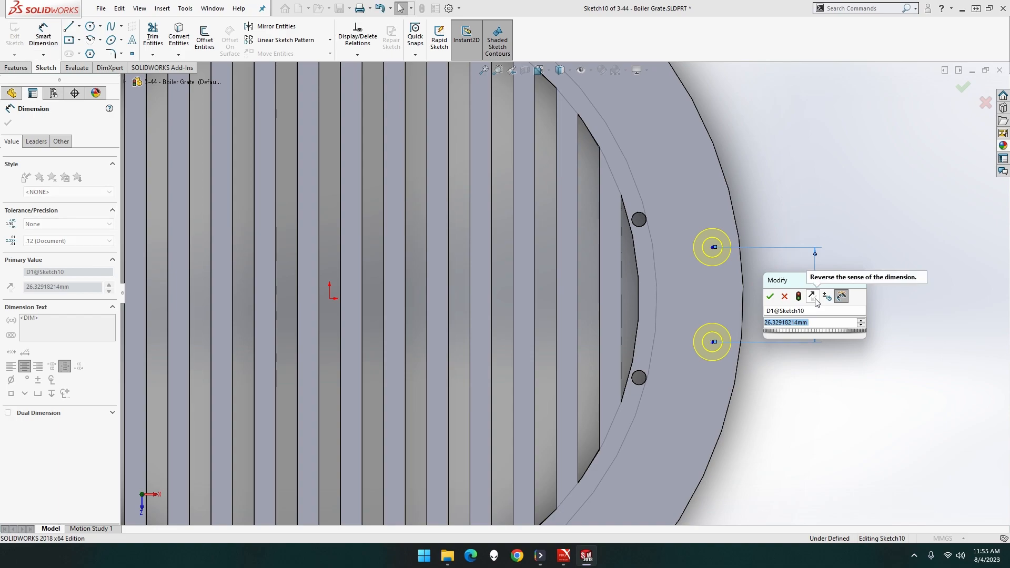
text(14.5)
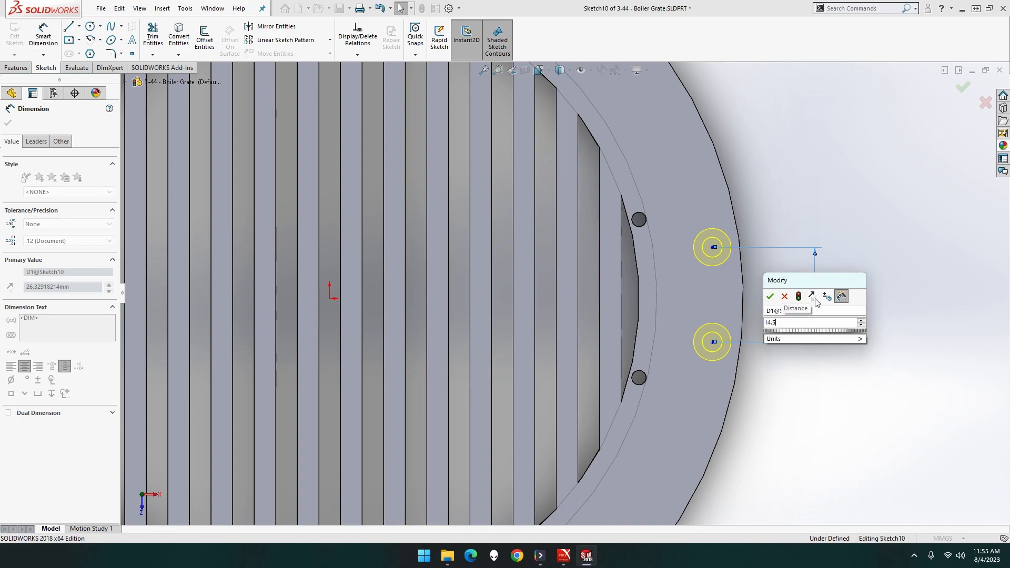
text(*2)
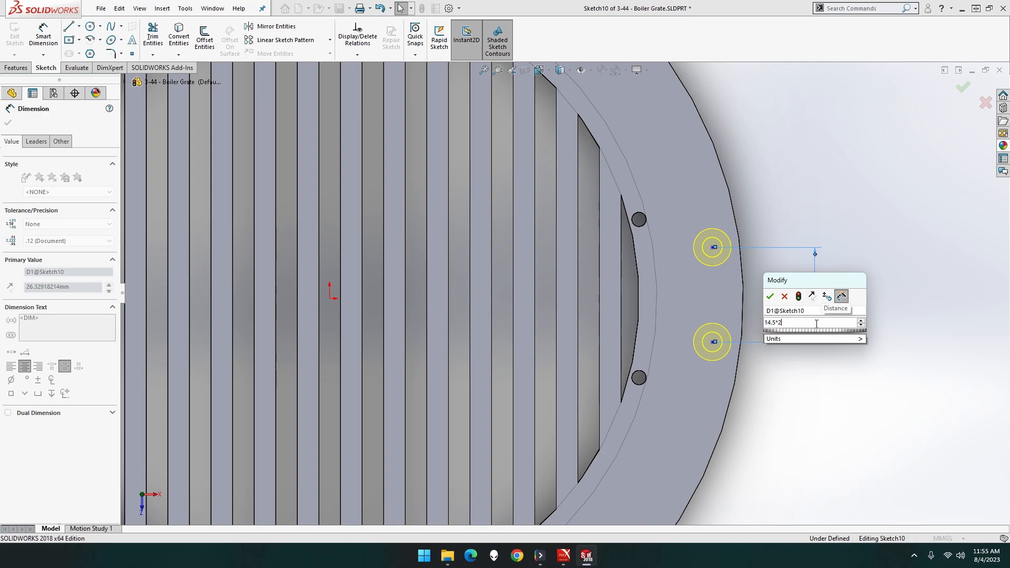
key(Return)
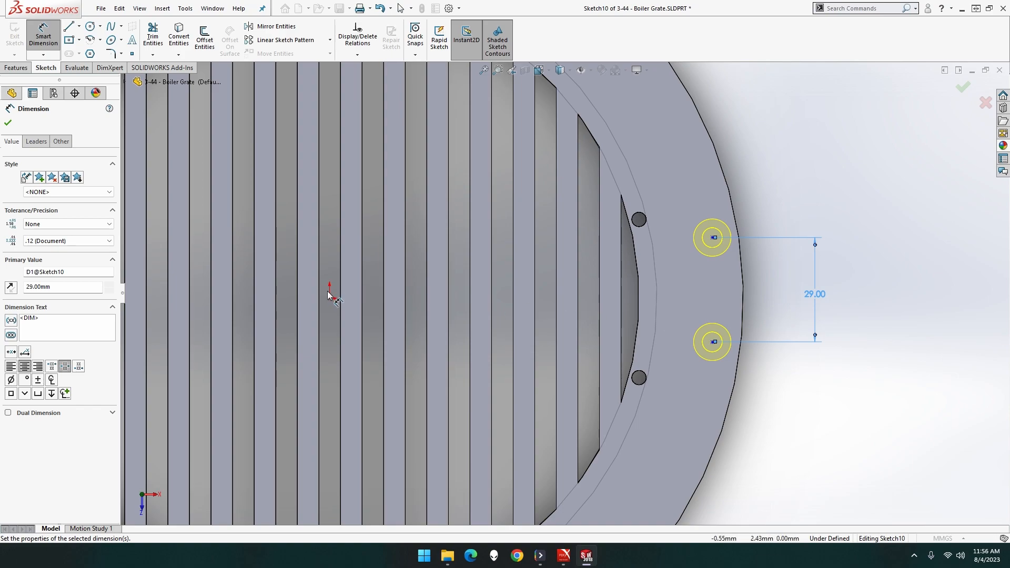
Step: Dimension the vertical distance from the origin to the upper countersunk hole's centre as 14.5 mm
key(Escape)
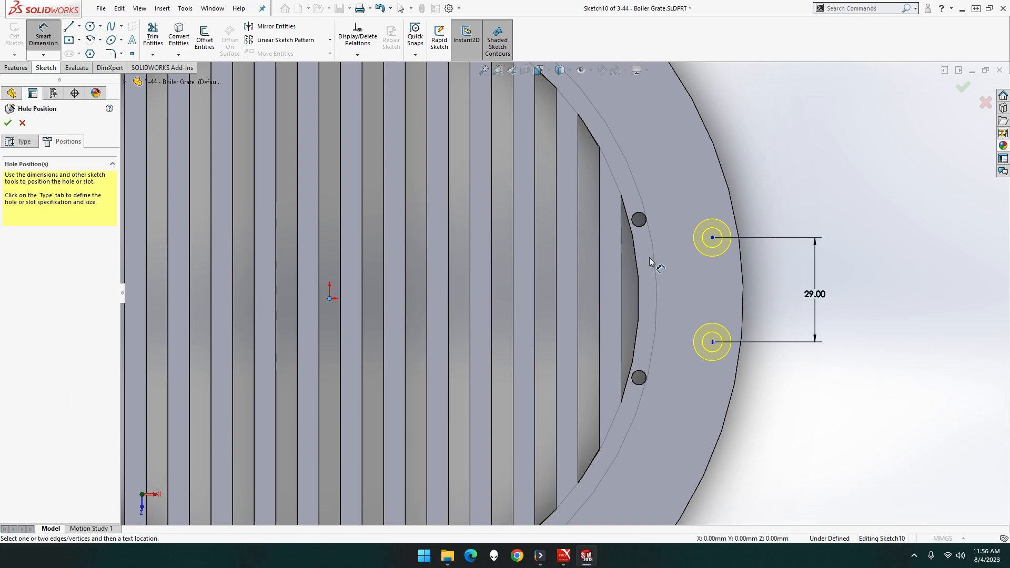
click(713, 238)
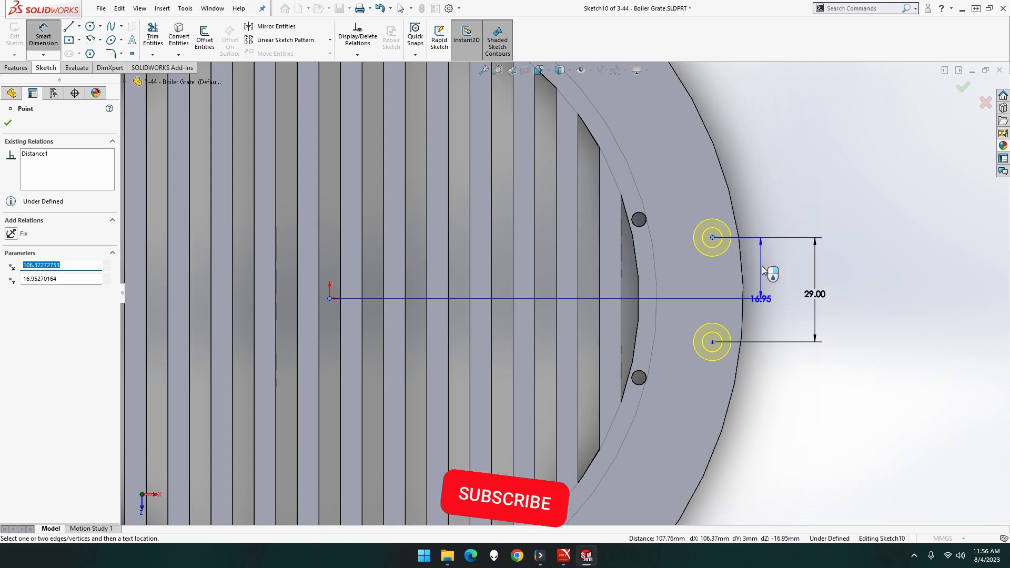
click(771, 267)
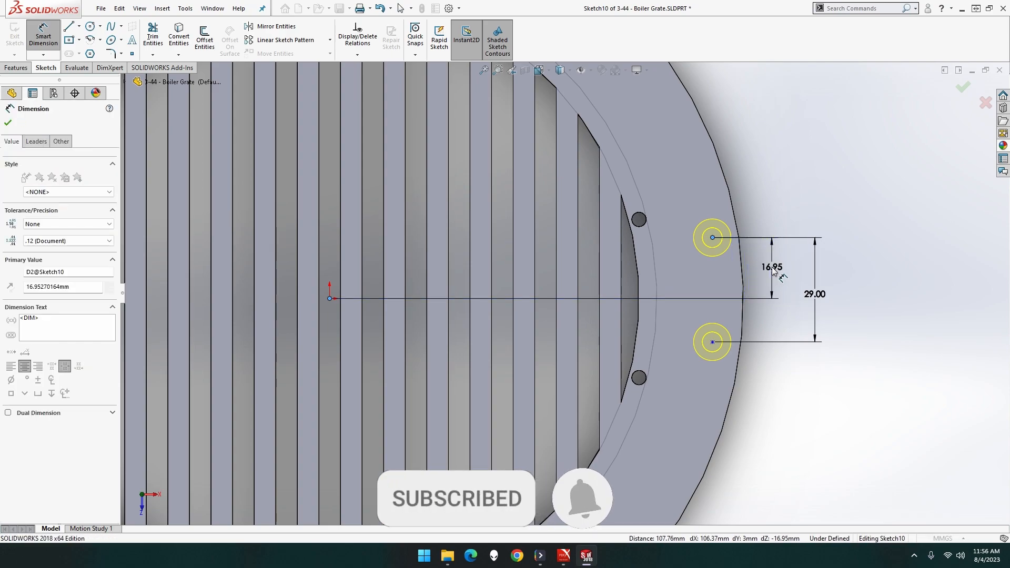
text(14.5)
key(Return)
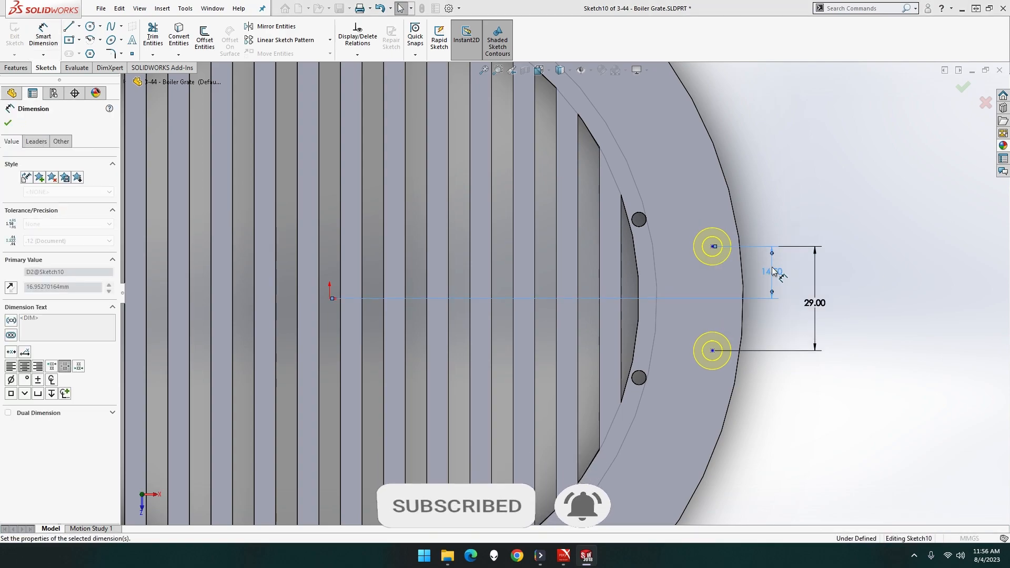
Step: Dimension the horizontal distance from the upper 4 mm hole to the upper countersunk hole as 21 mm and apply the hole positions
click(639, 220)
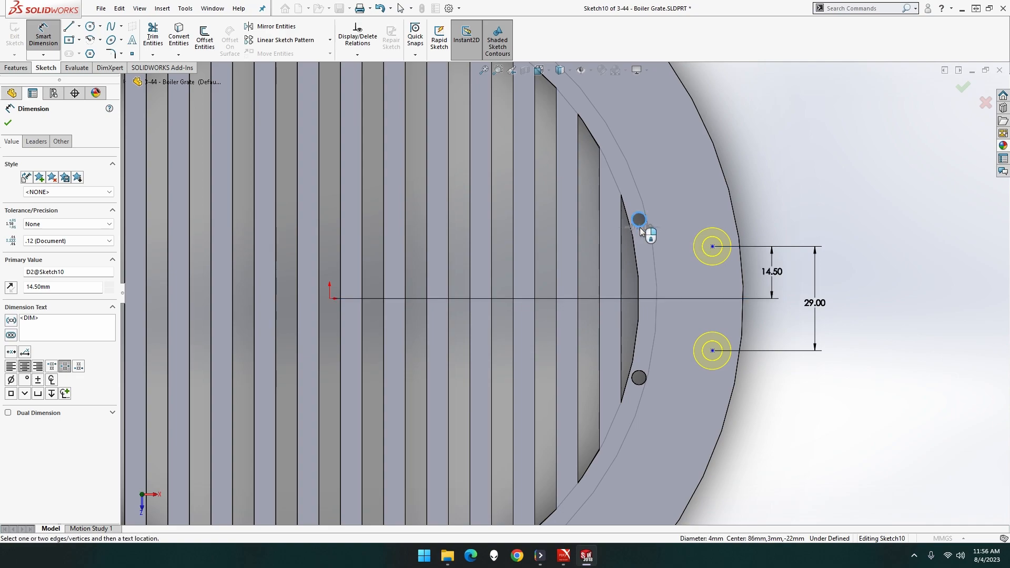
click(712, 247)
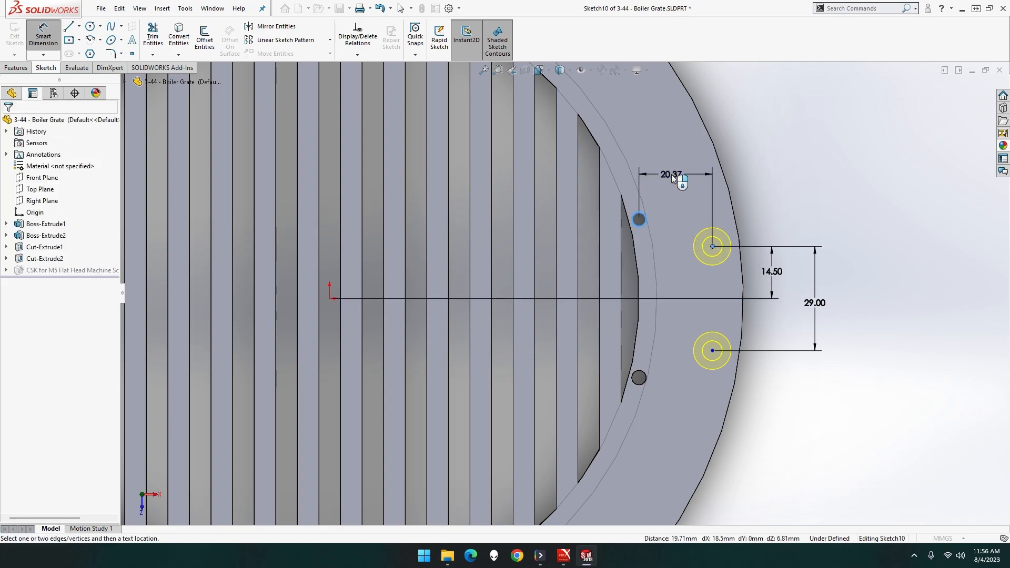
click(672, 177)
text(21)
key(Return)
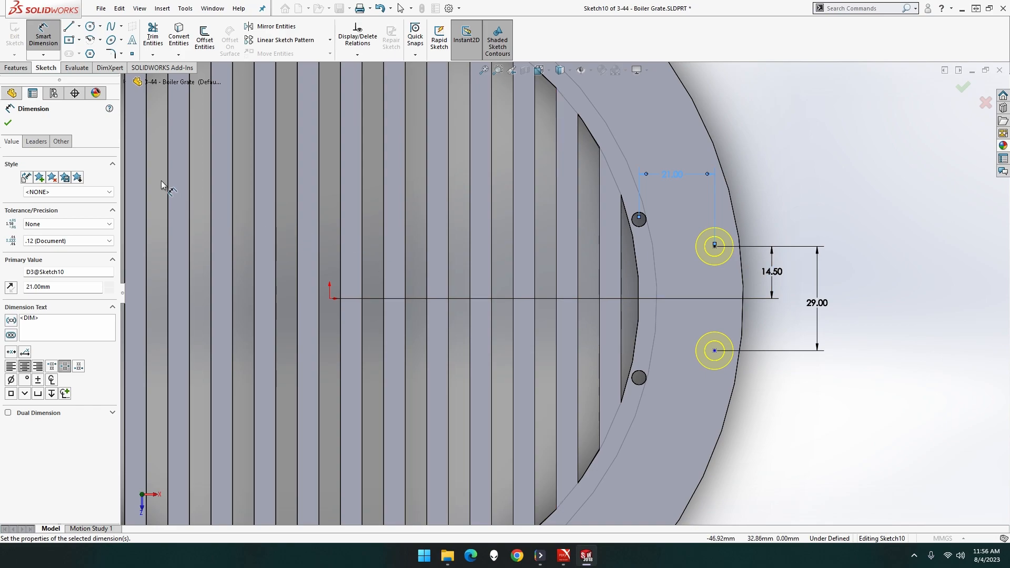
click(9, 124)
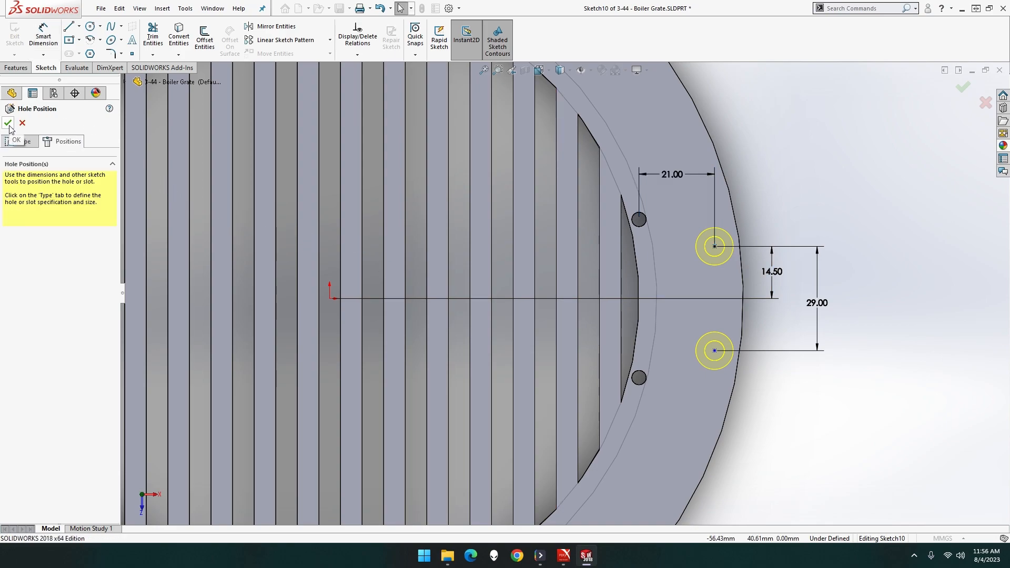
click(8, 123)
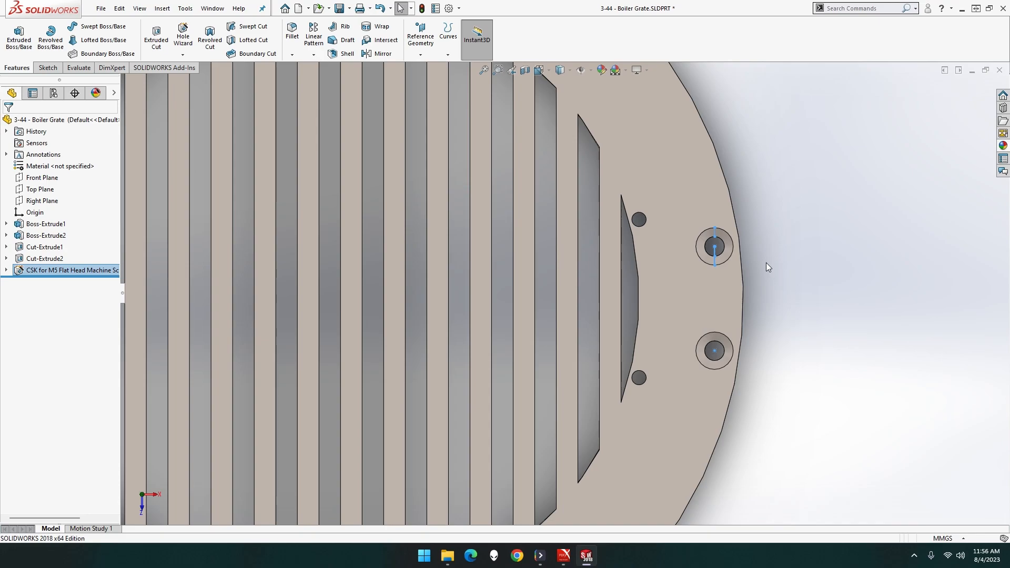
Step: Inspect the grate with its countersunk holes from above and from the underside
middle_drag(801, 268, 830, 272)
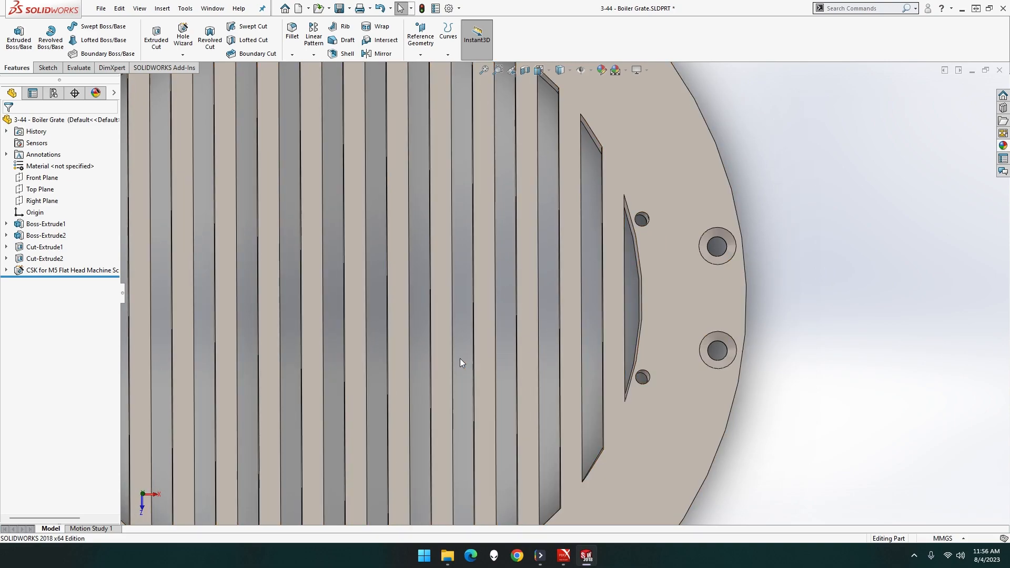
scroll(443, 372, up, 4)
middle_drag(443, 374, 435, 239)
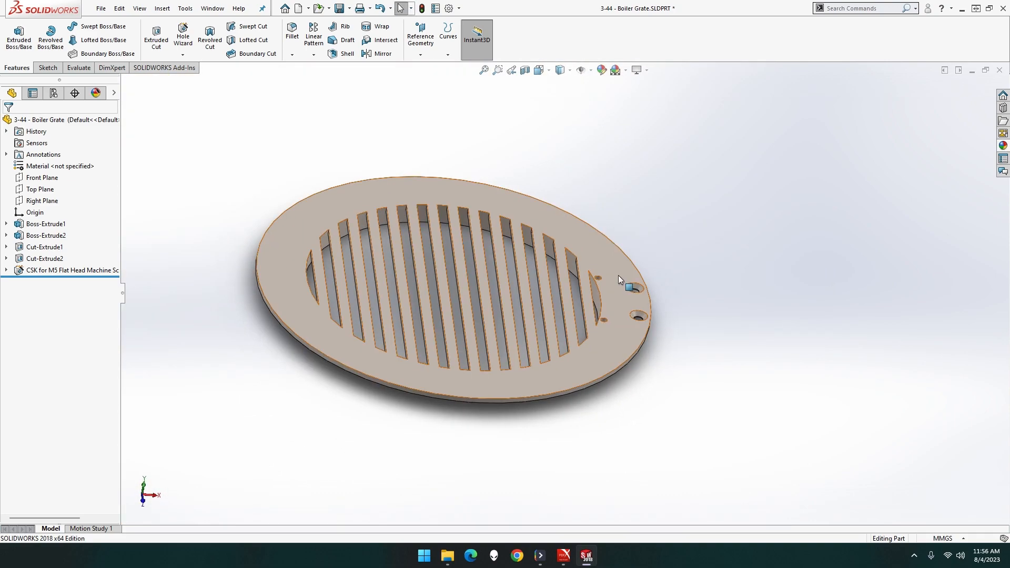
middle_drag(607, 289, 582, 339)
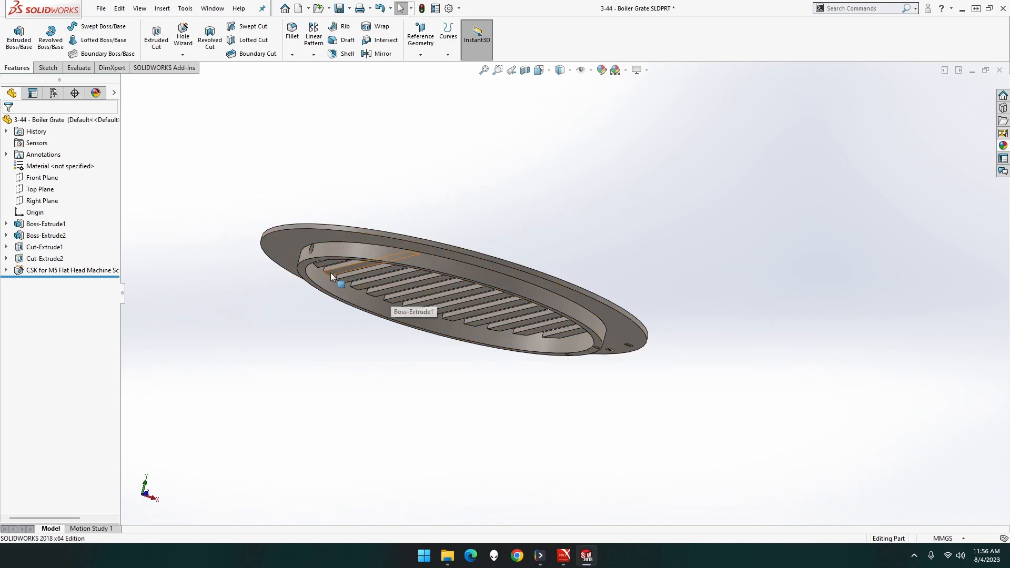
middle_drag(315, 259, 333, 368)
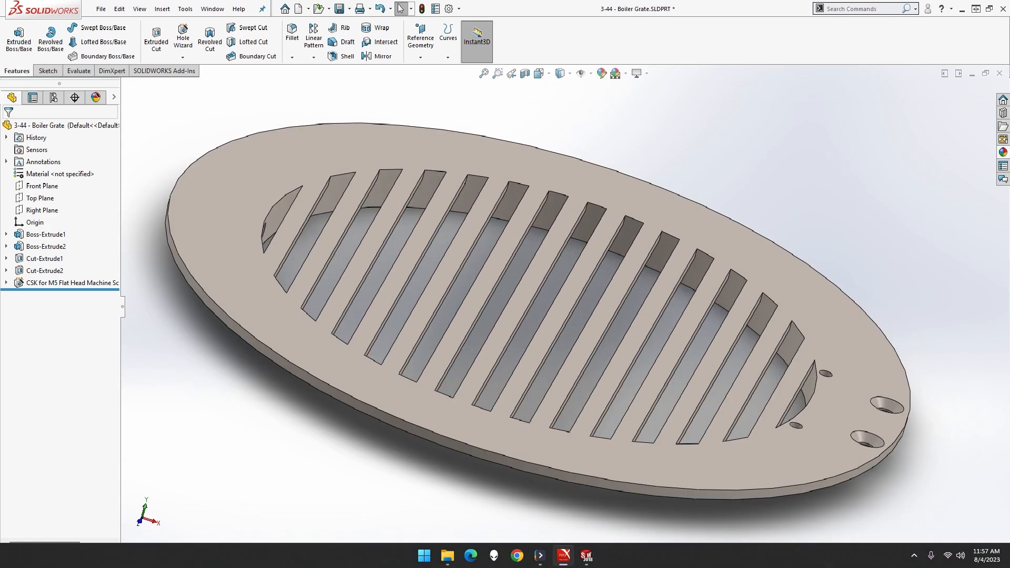